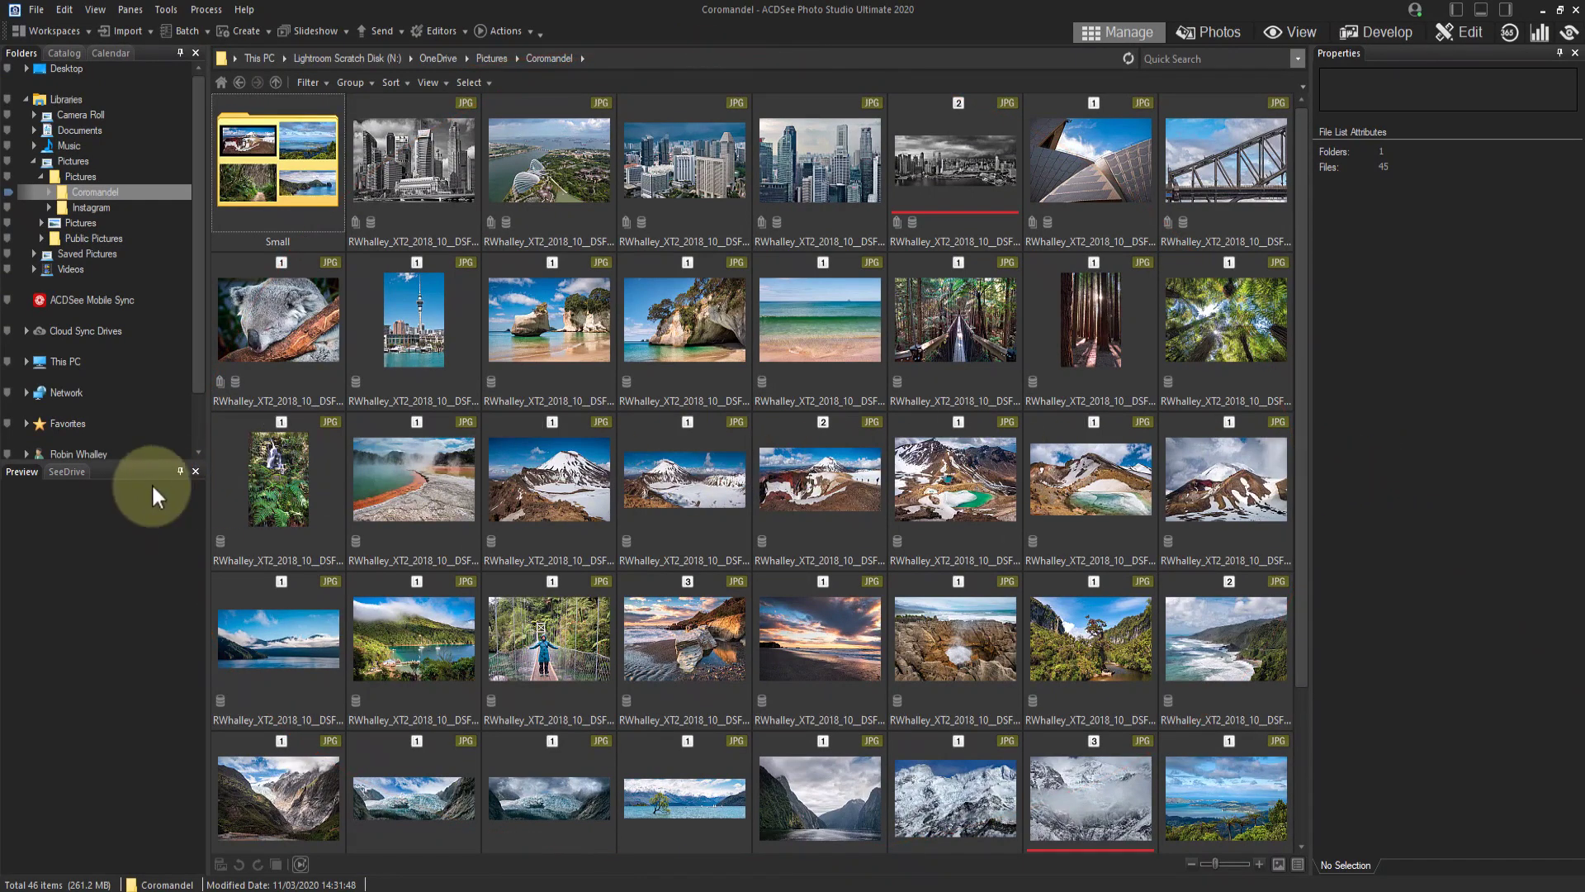
# Switch the bottom-left pane from Preview to SeeDrive and start connecting to the cloud service.
pyautogui.click(67, 471)
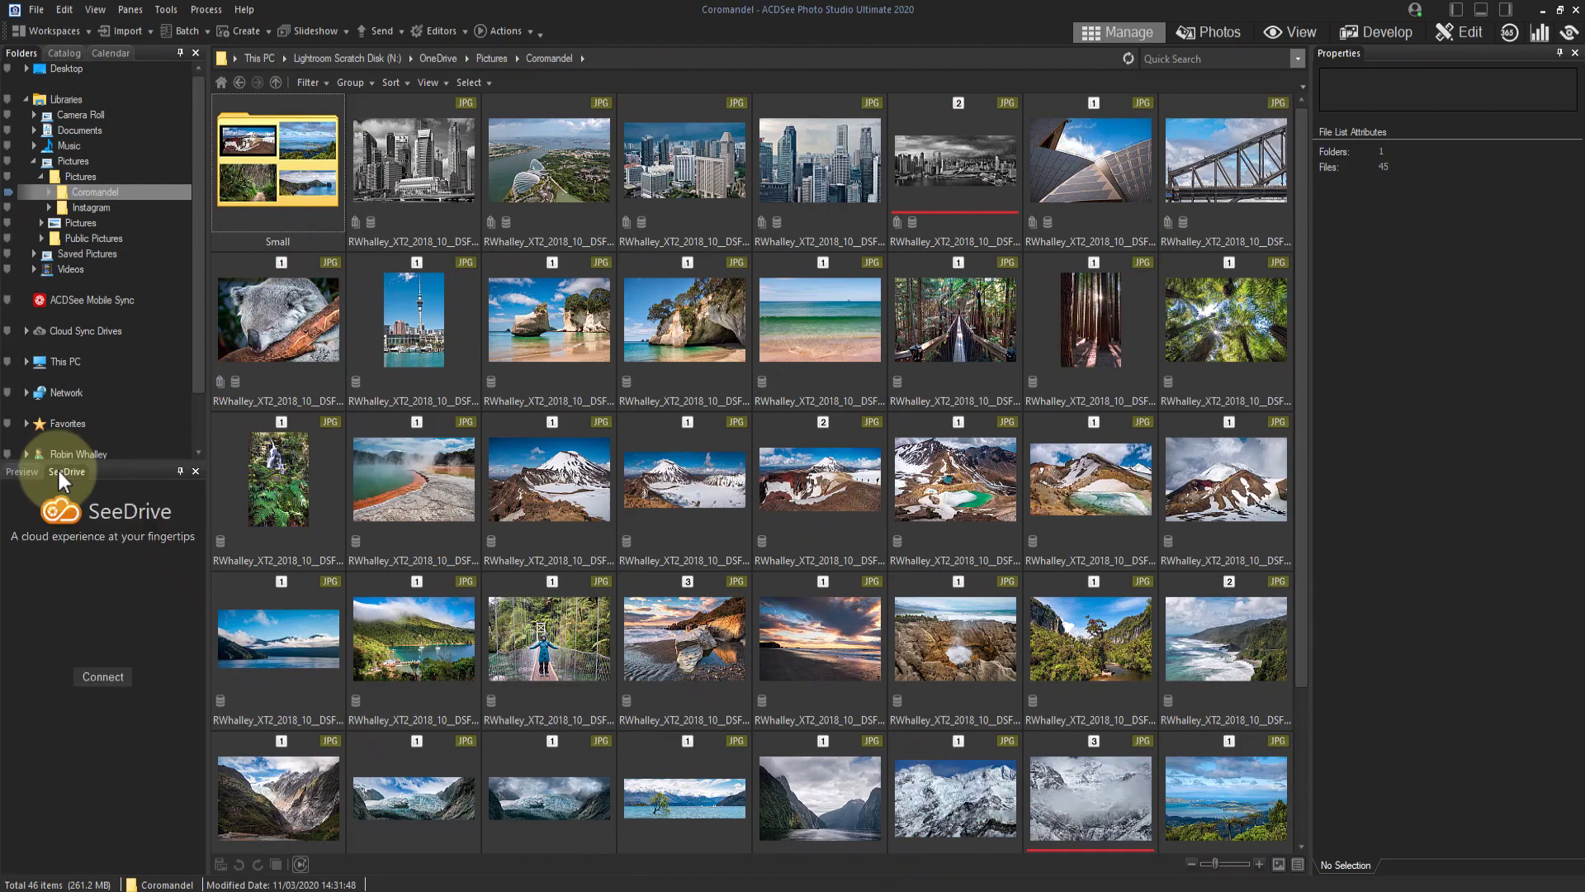
pyautogui.click(105, 677)
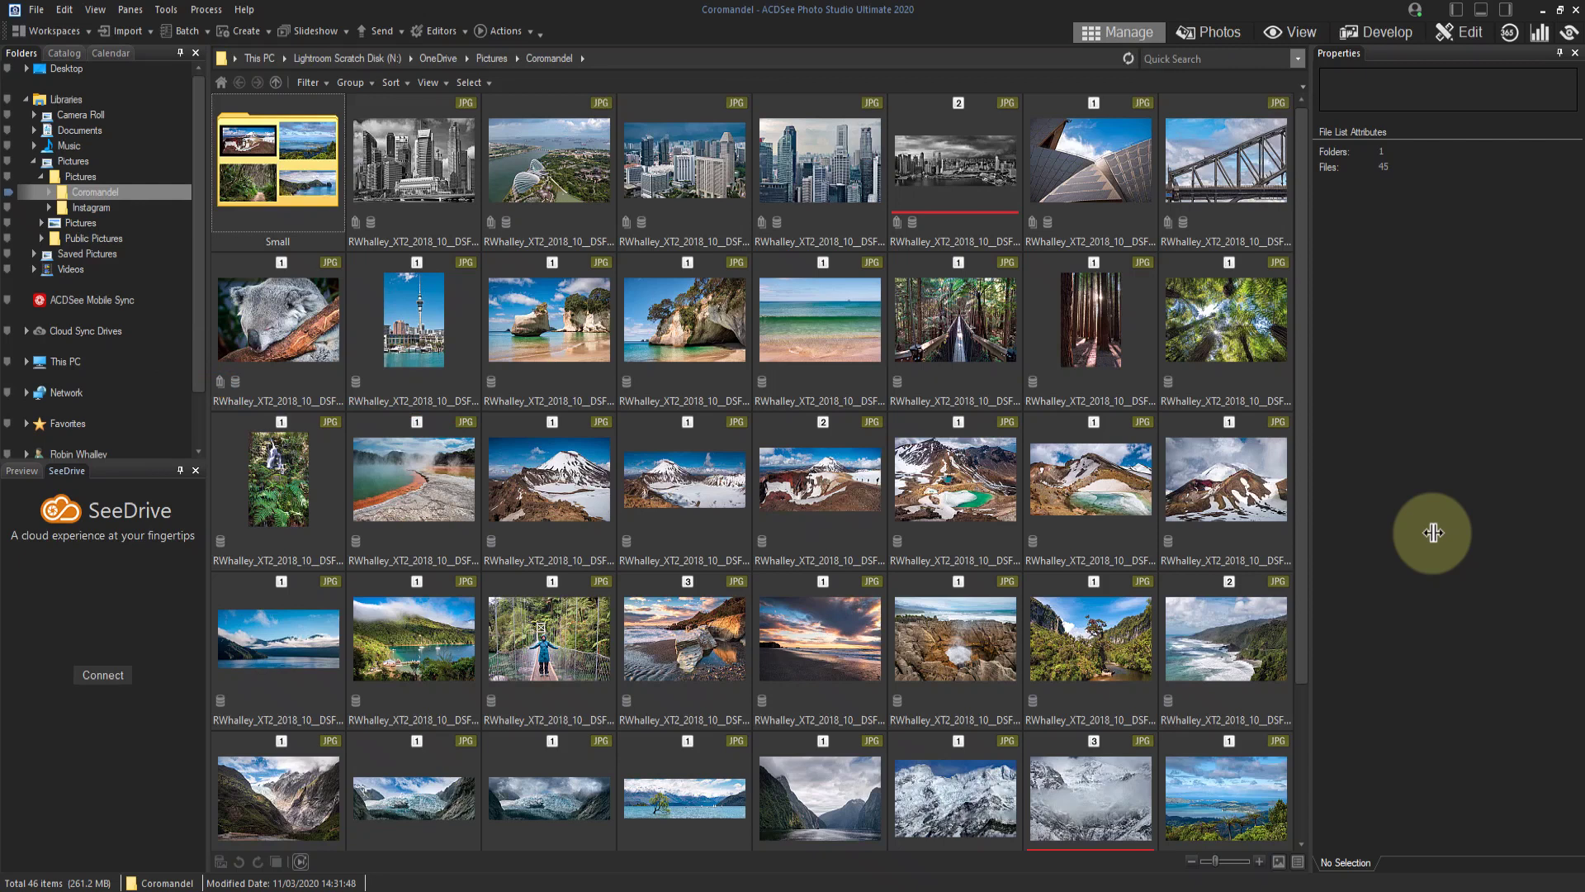
pyautogui.moveTo(1214, 864)
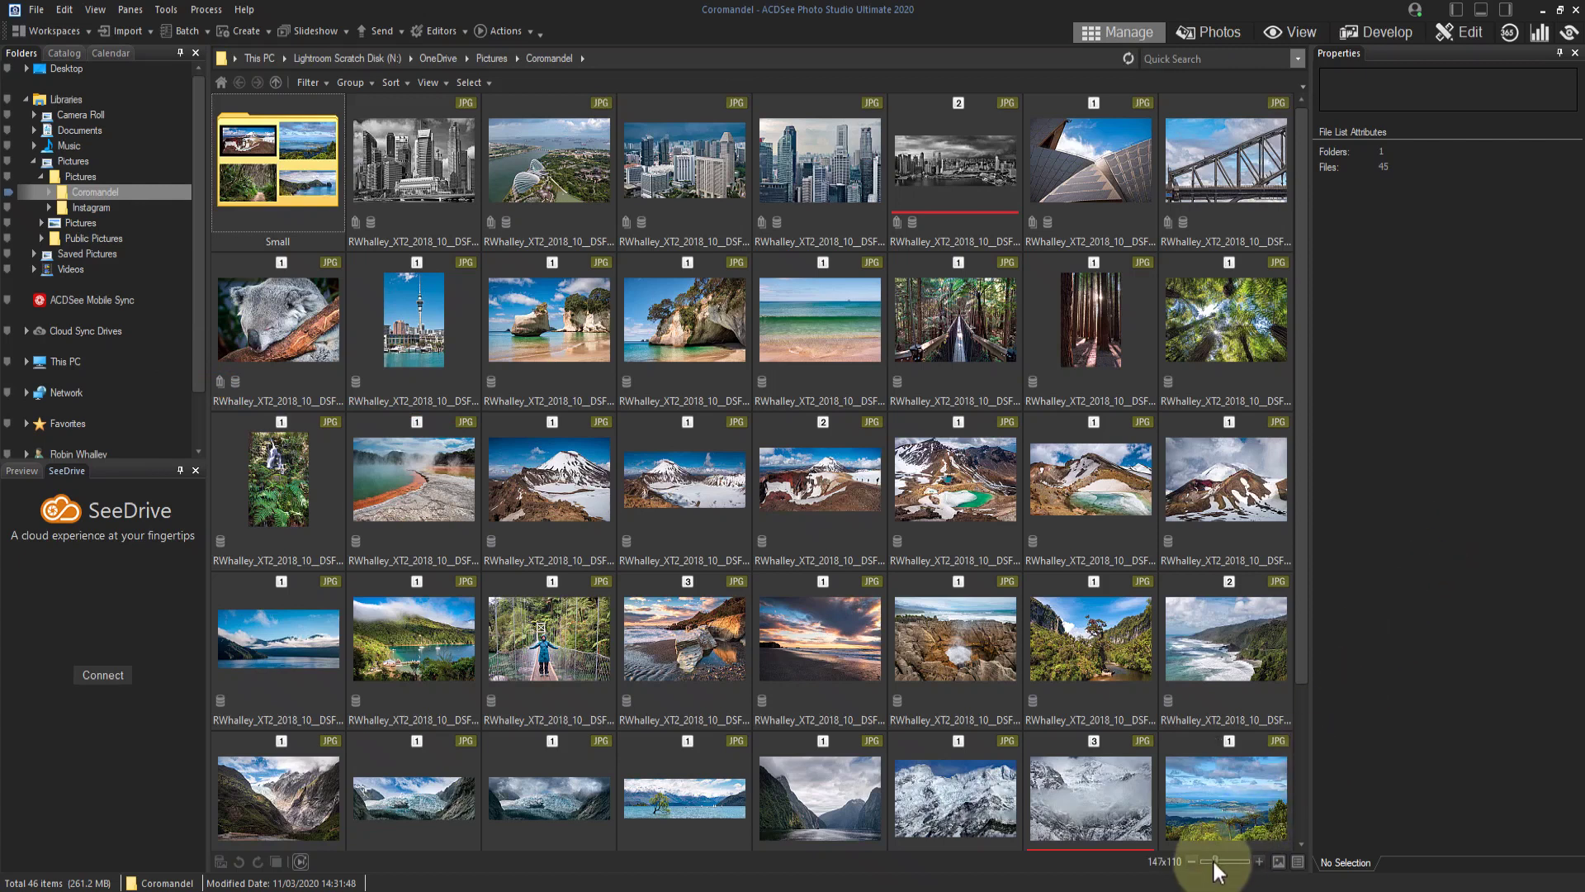
# Enlarge thumbnails to four per row, refresh the file list with F5, and check the pane list.
pyautogui.moveTo(1212, 861); pyautogui.dragTo(1219, 861)
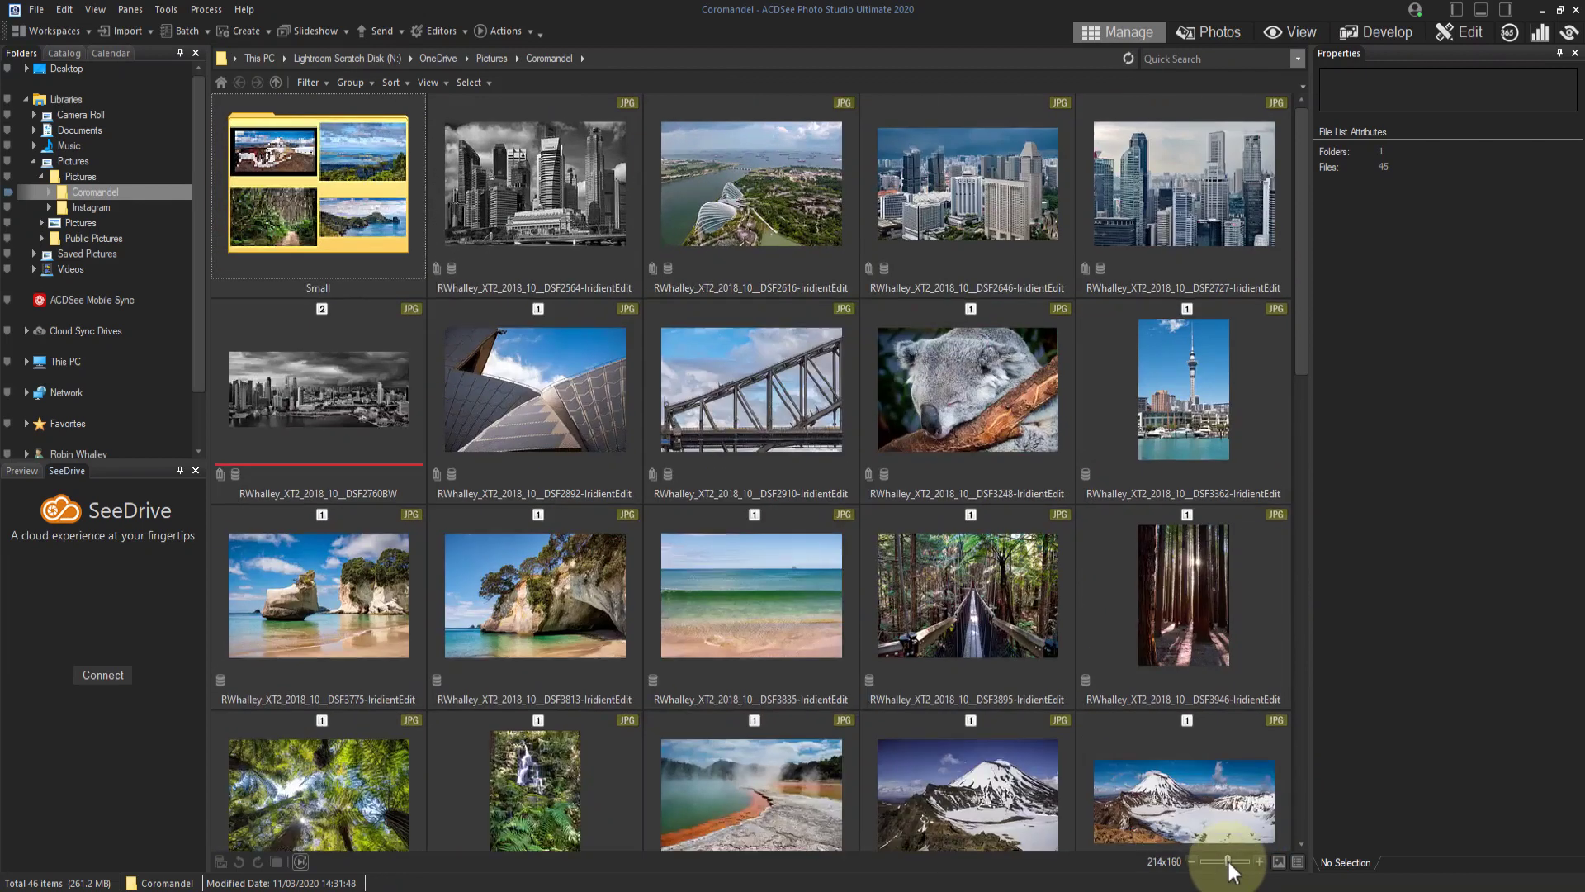
pyautogui.moveTo(1227, 861); pyautogui.dragTo(1235, 861)
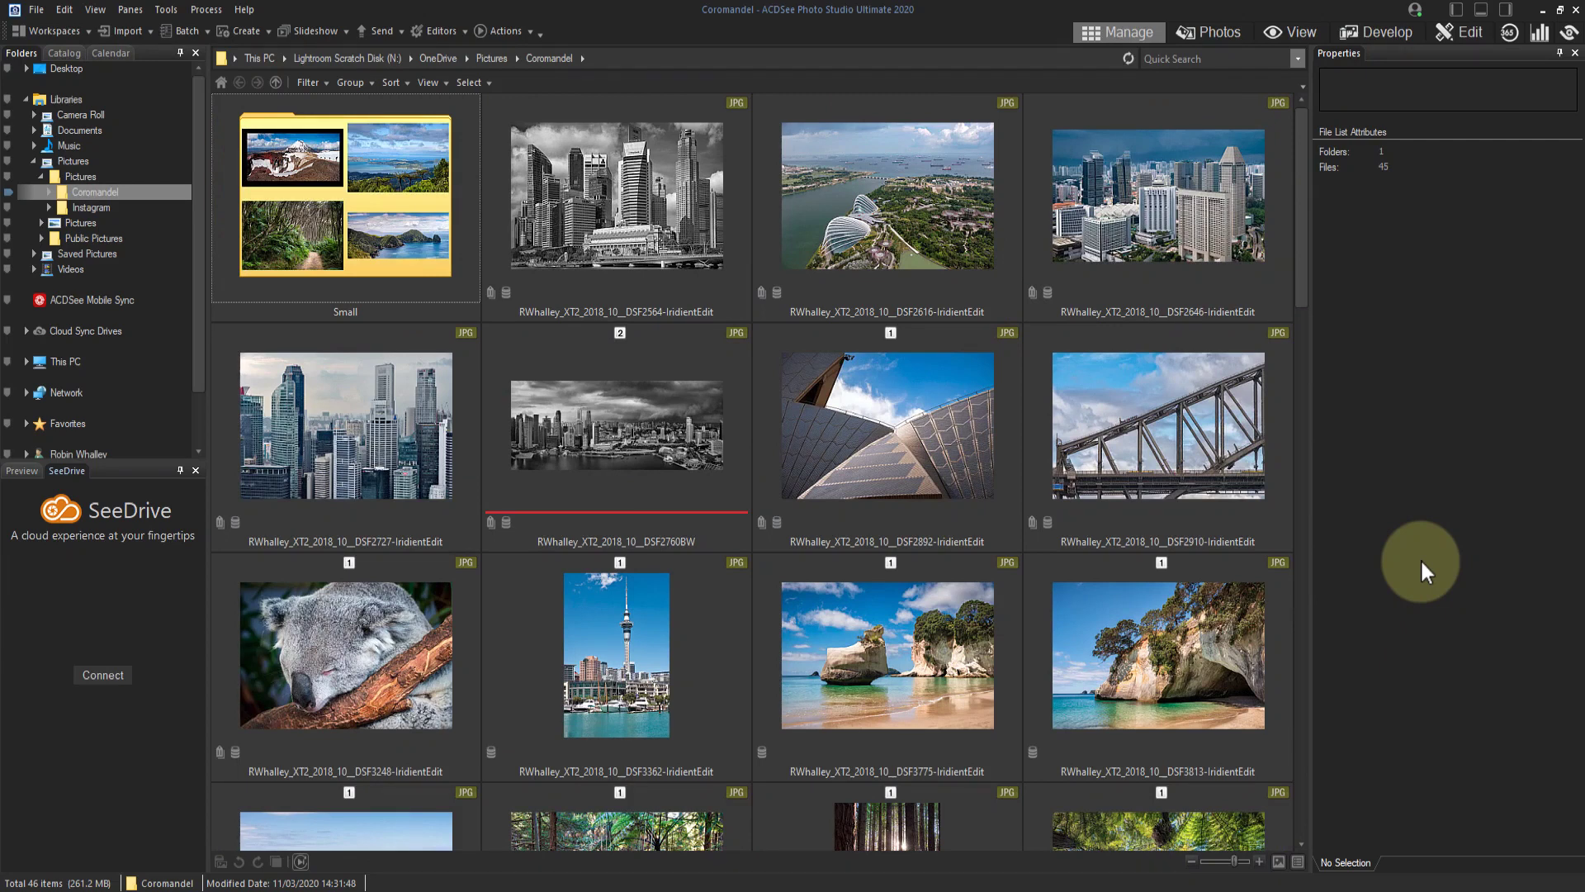
pyautogui.press('F5')
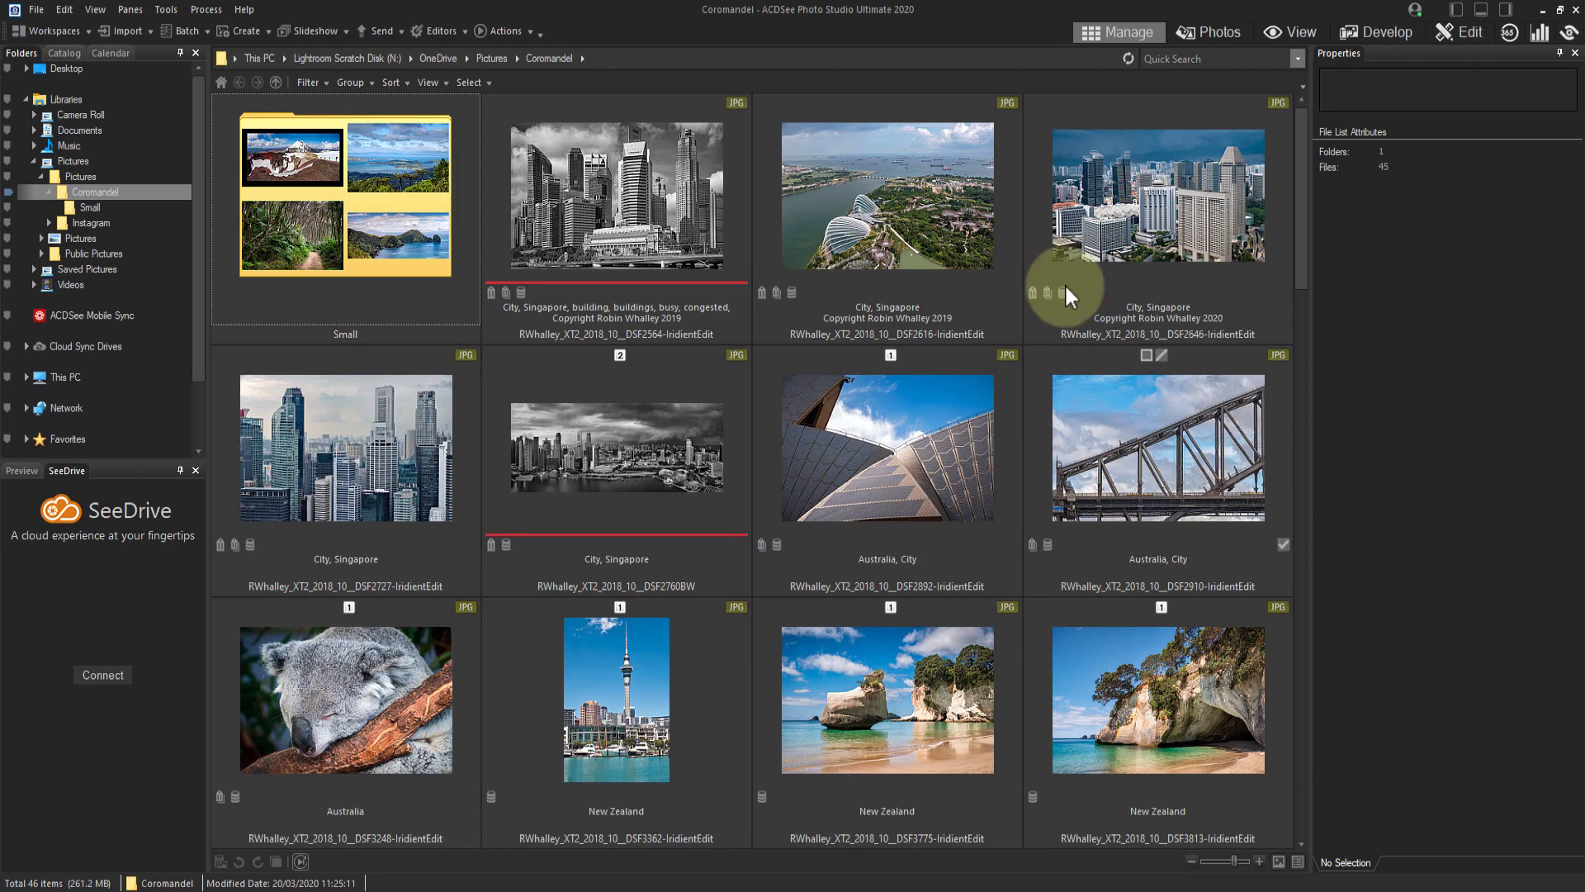
pyautogui.rightClick(855, 87)
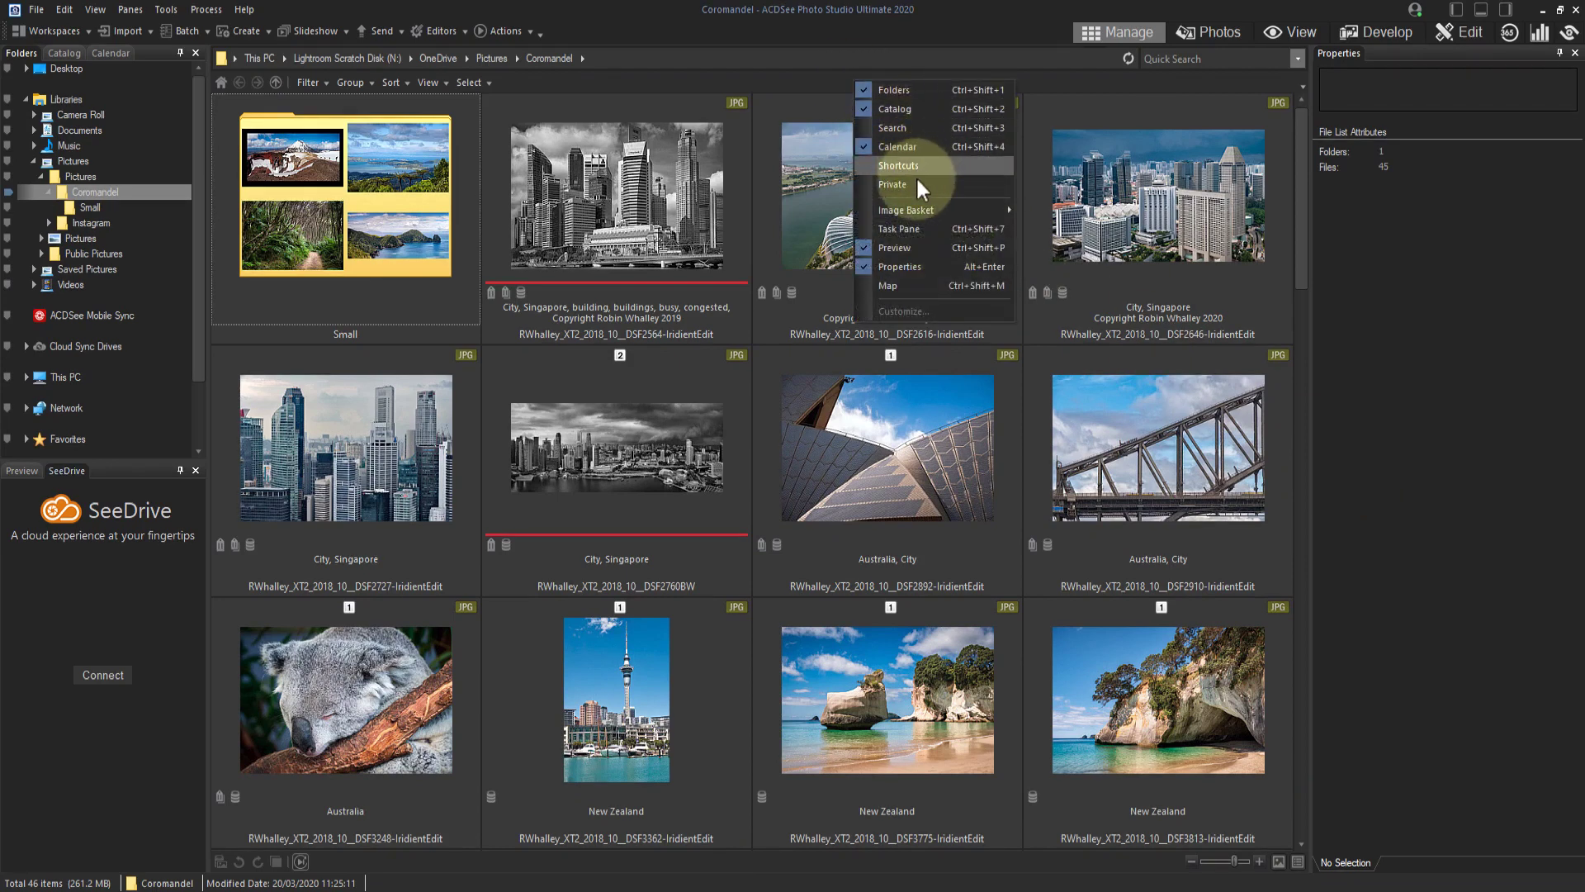
pyautogui.click(1410, 298)
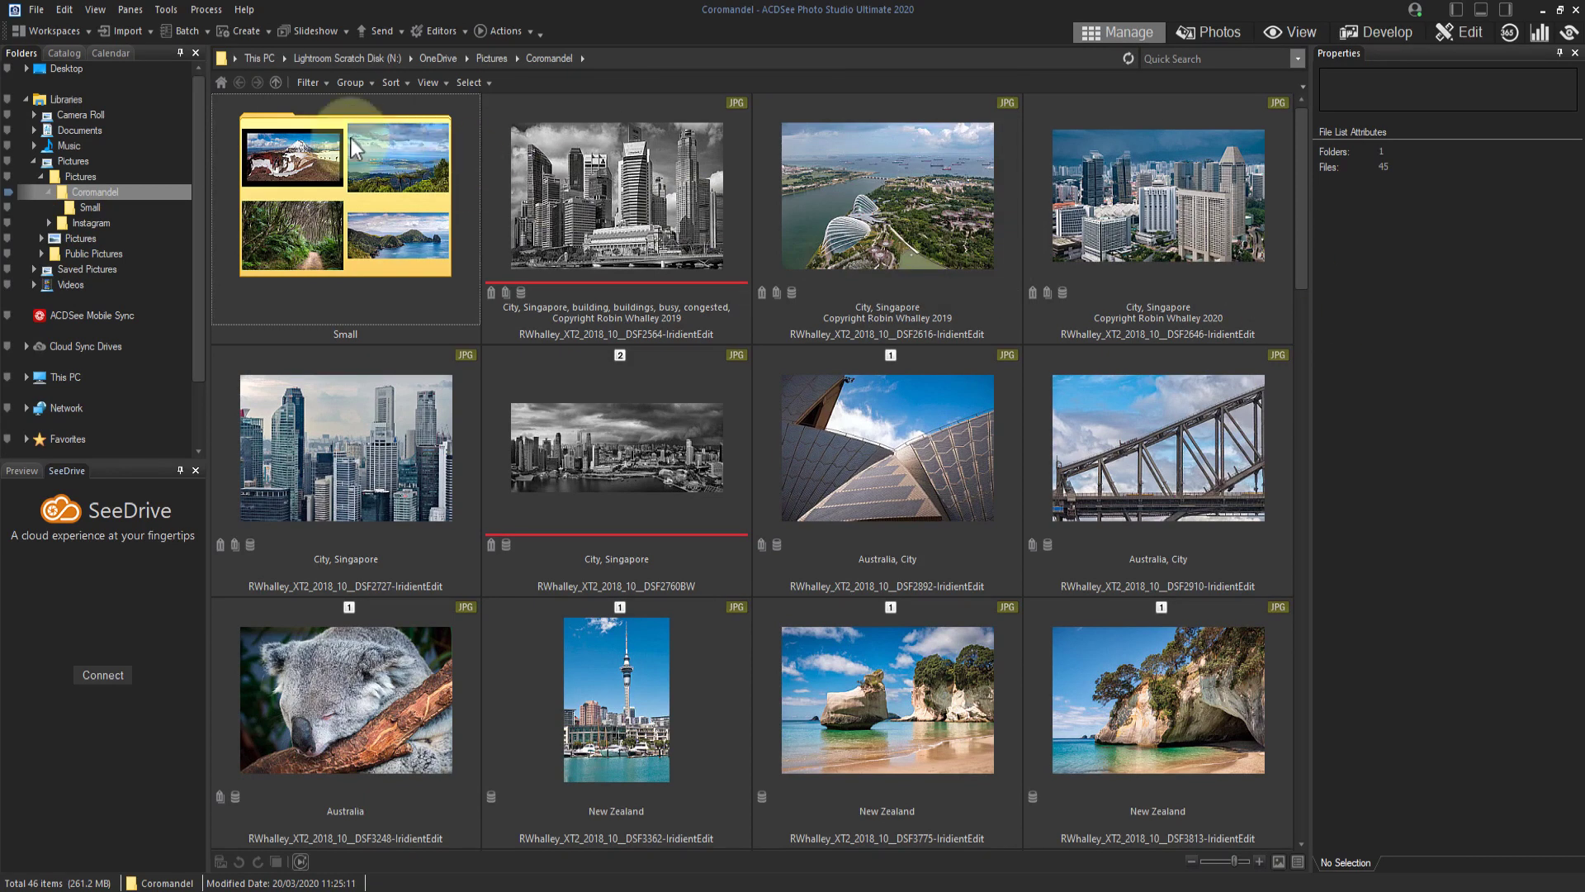
pyautogui.click(130, 10)
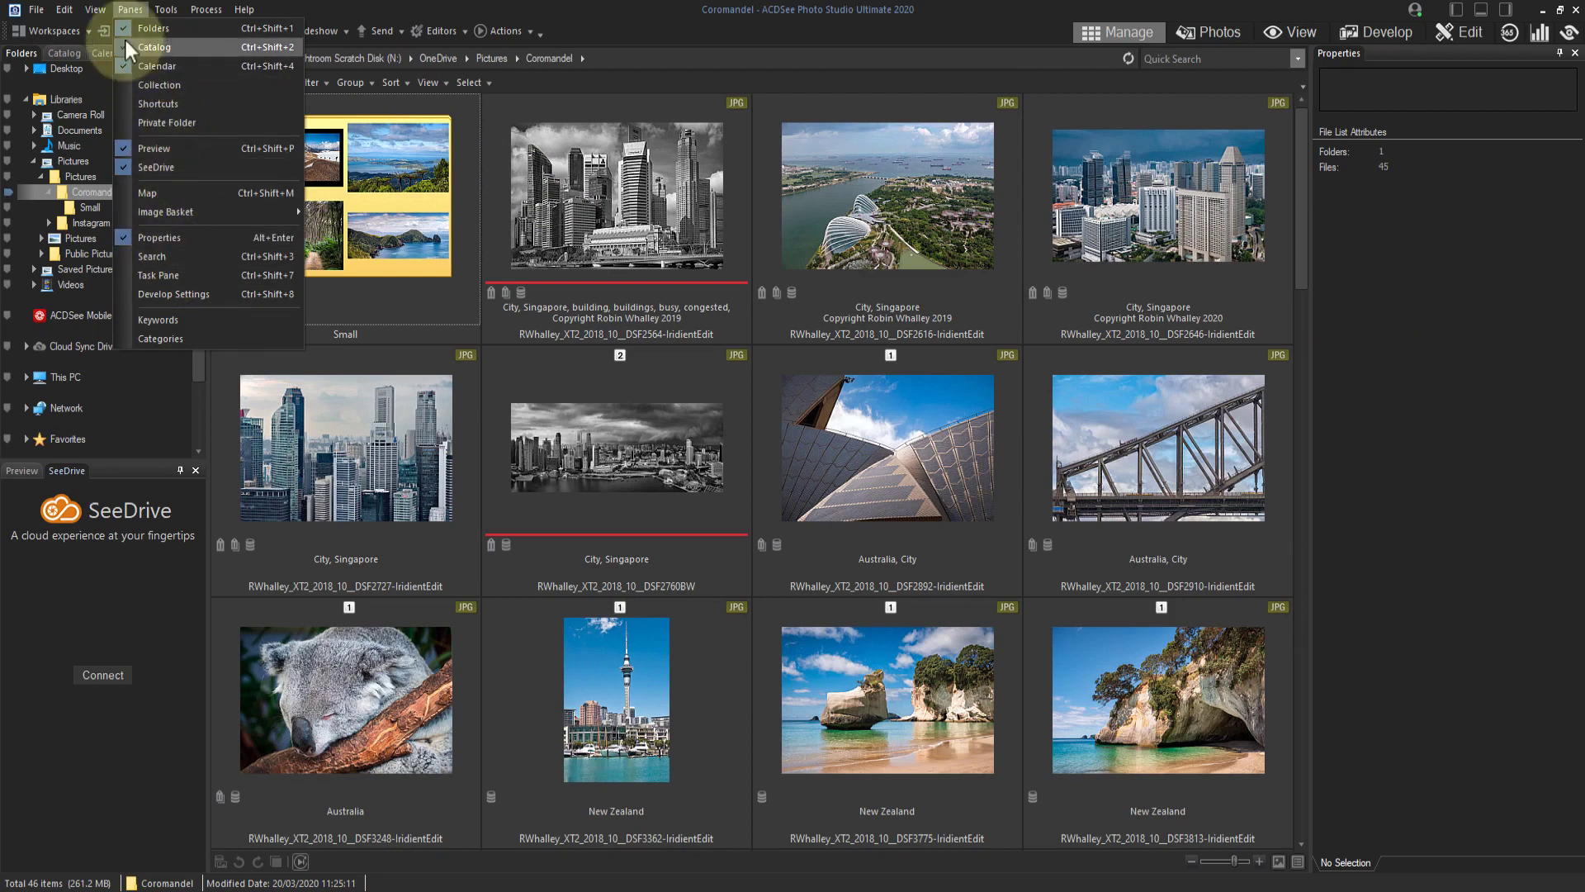
pyautogui.moveTo(95, 9)
pyautogui.moveTo(174, 27)
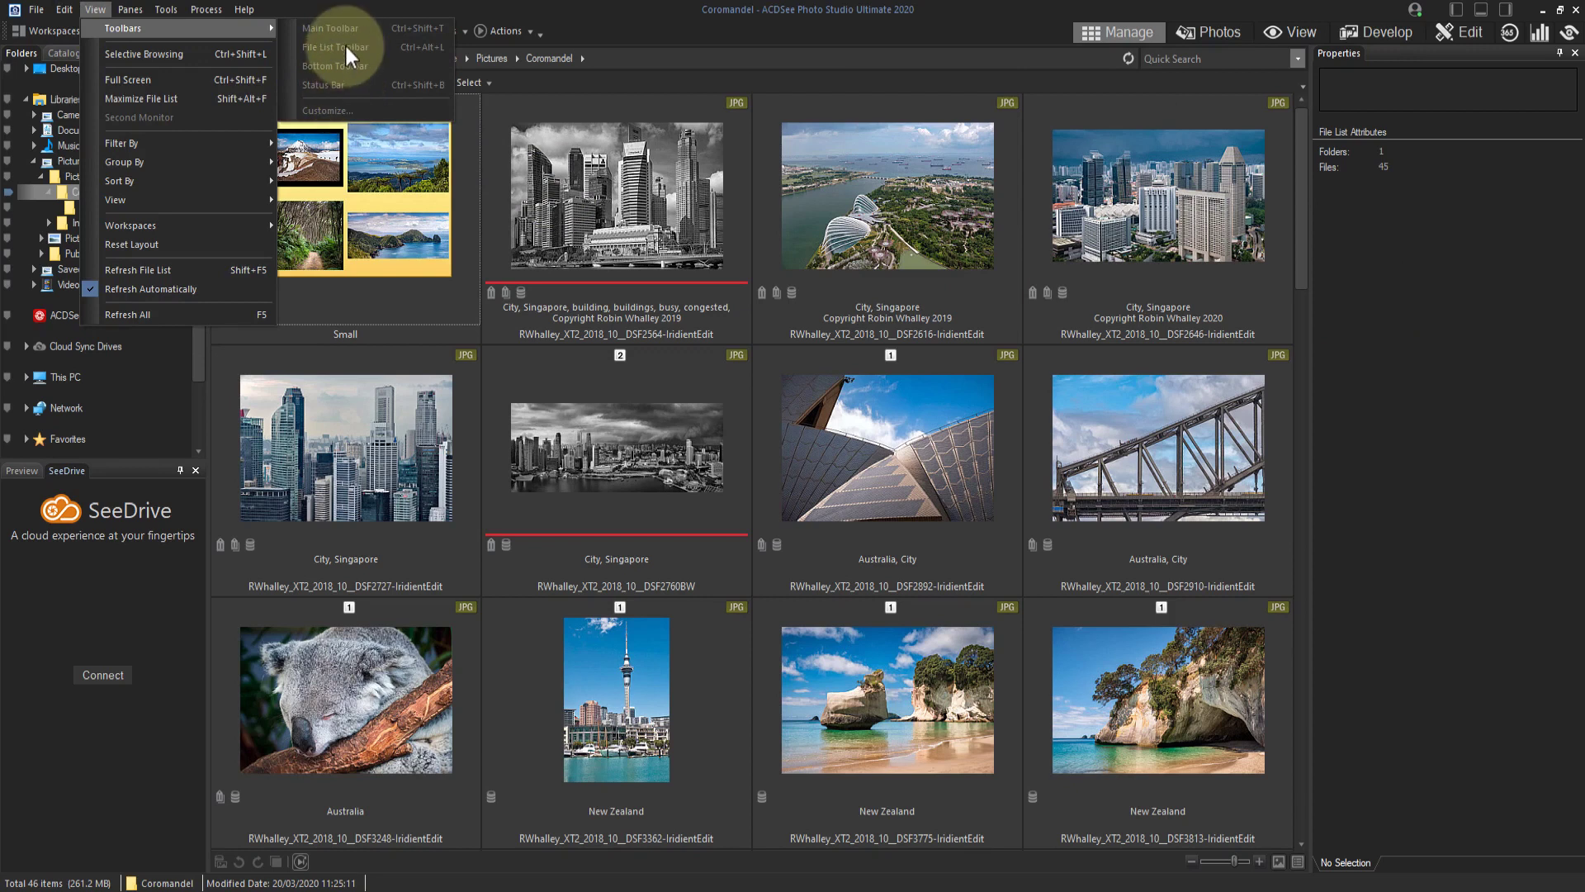
pyautogui.click(657, 75)
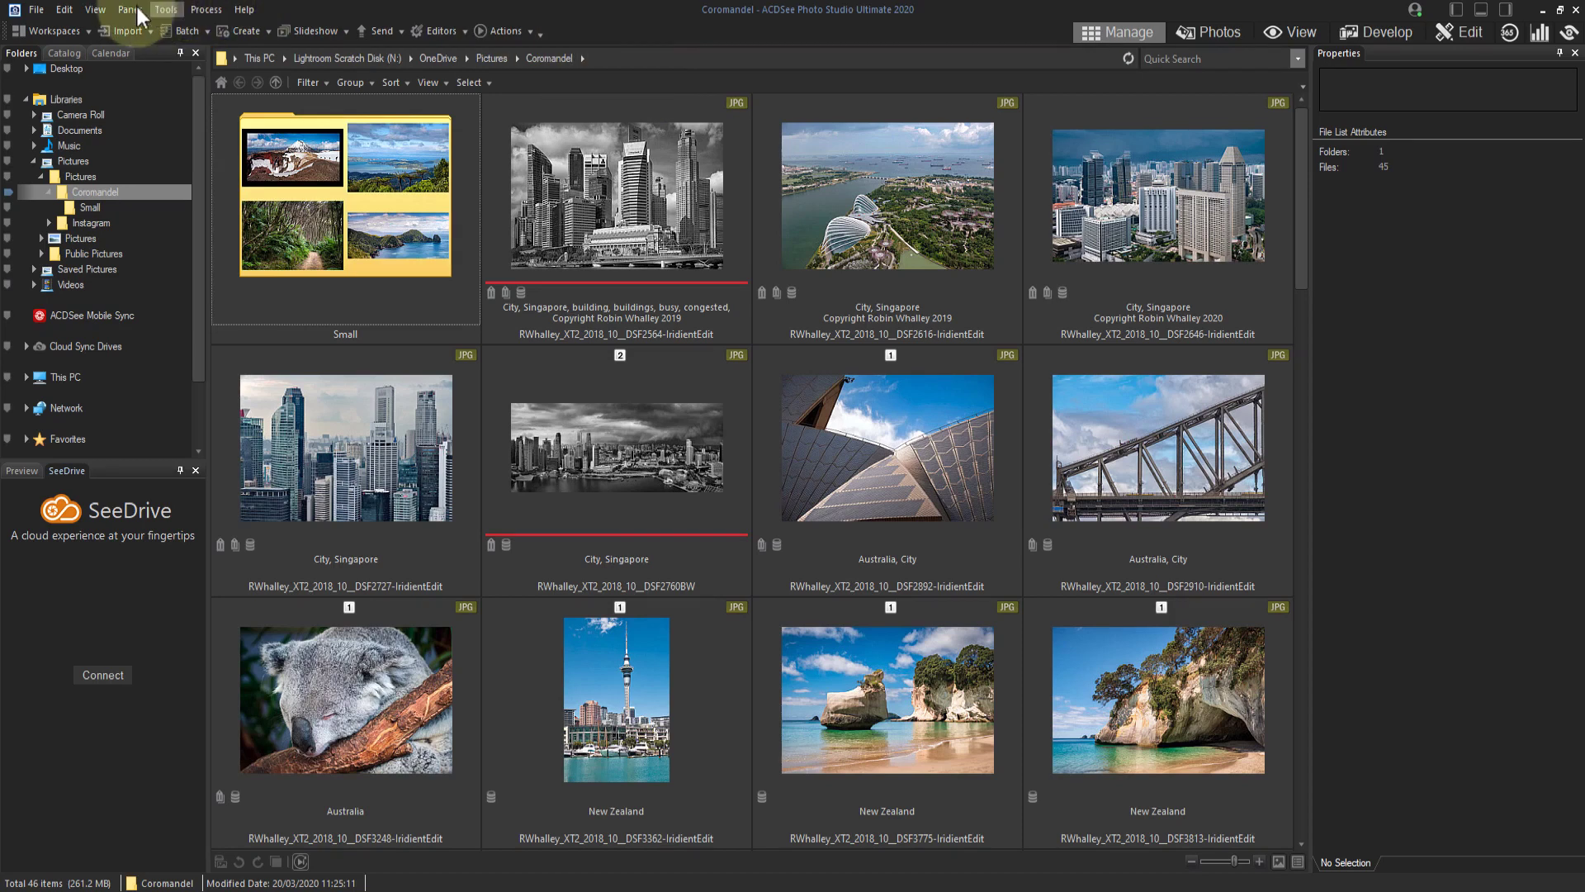
pyautogui.click(95, 9)
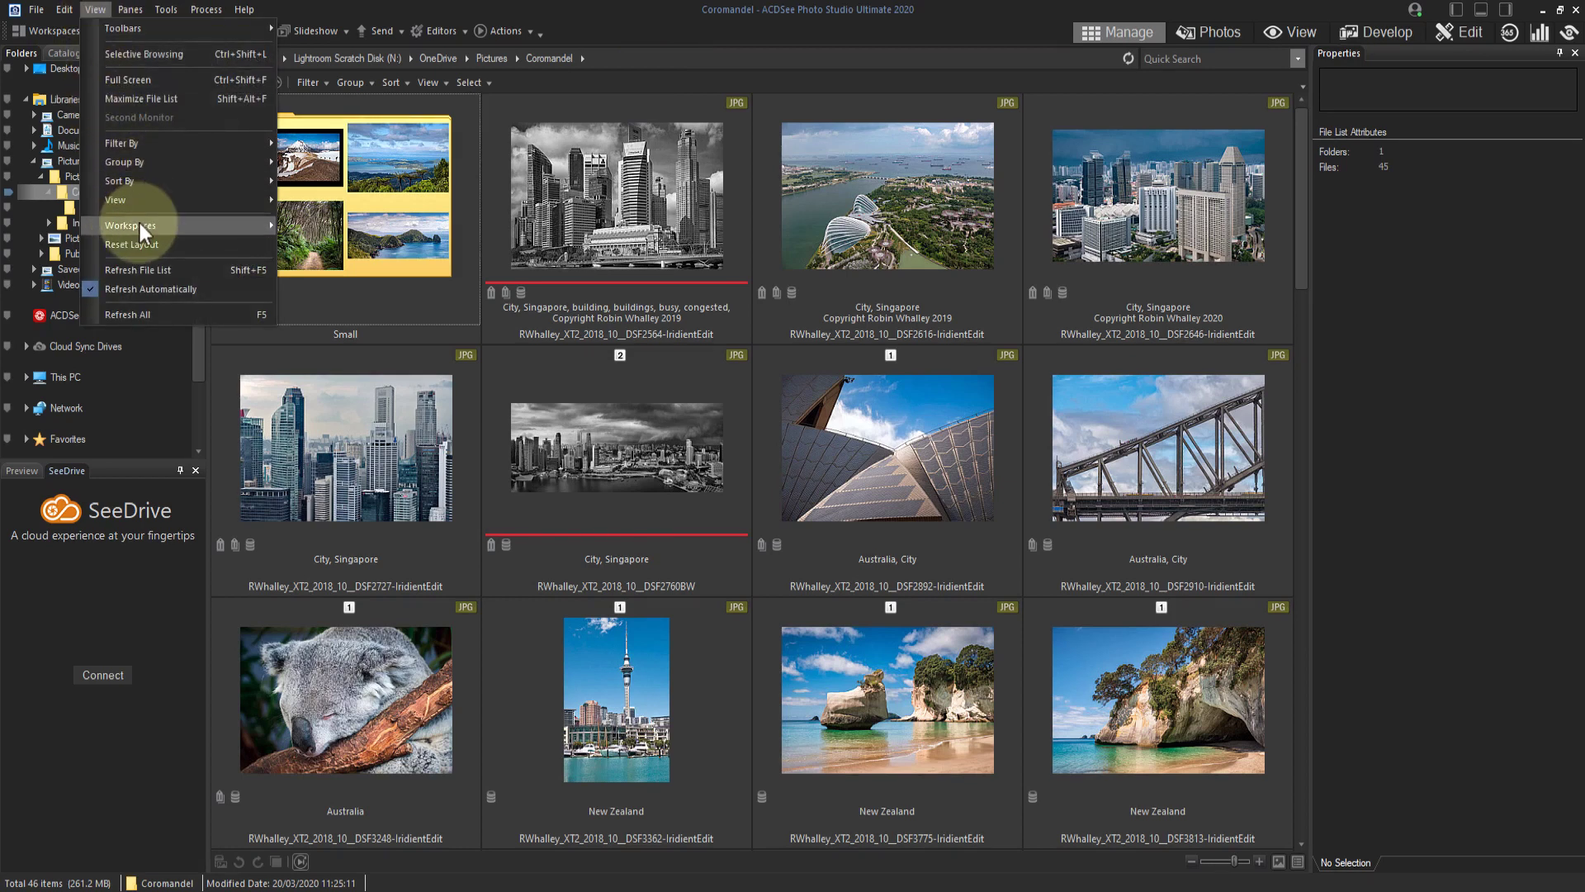
pyautogui.moveTo(130, 226)
pyautogui.click(369, 290)
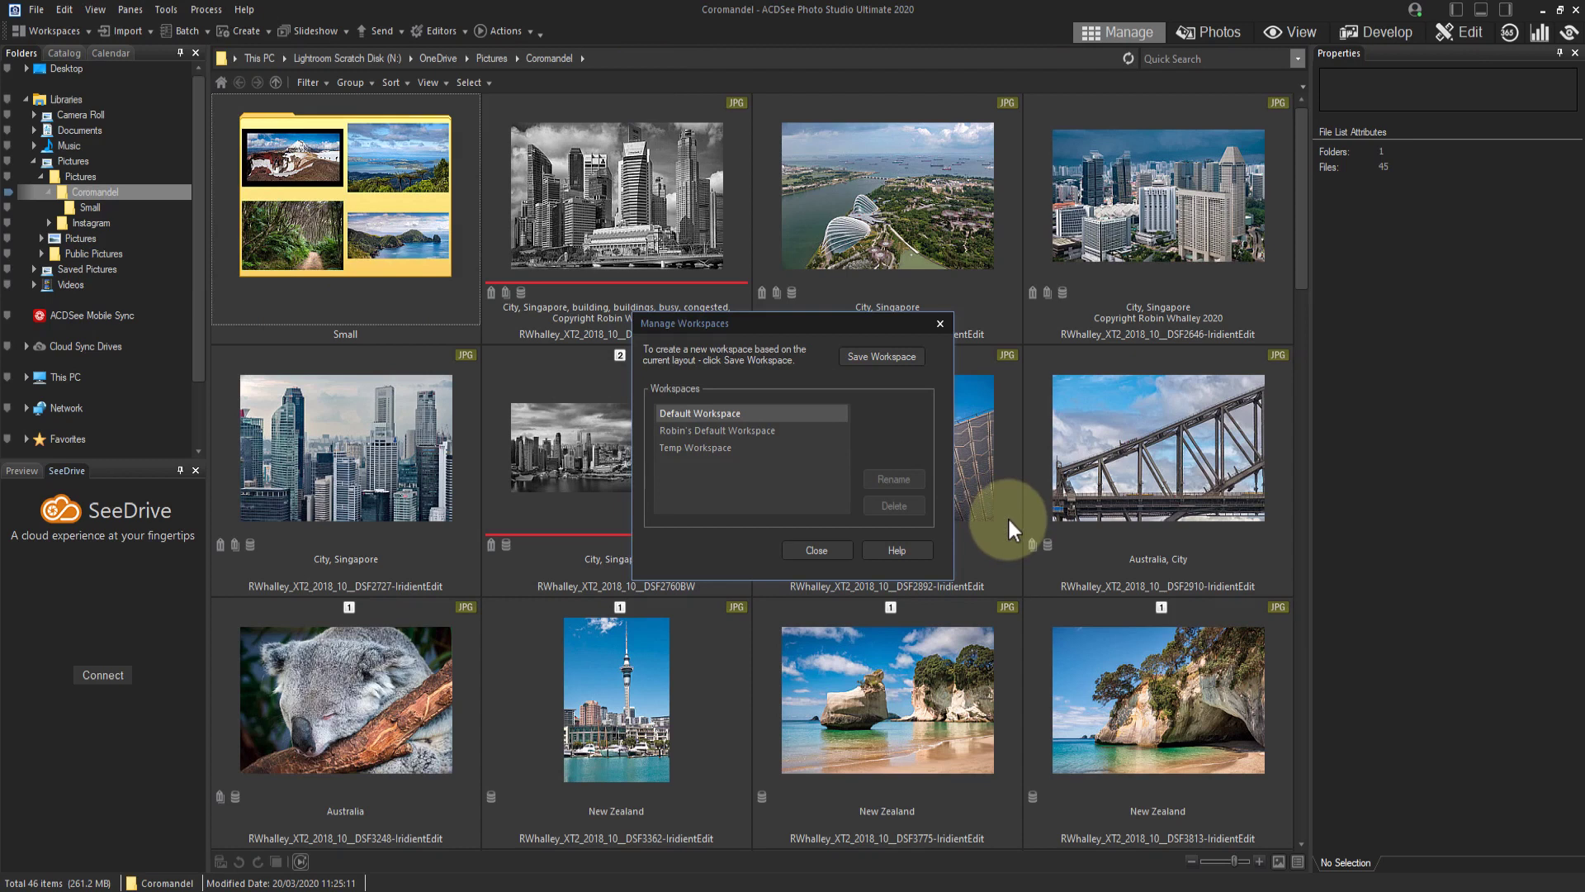
pyautogui.click(765, 428)
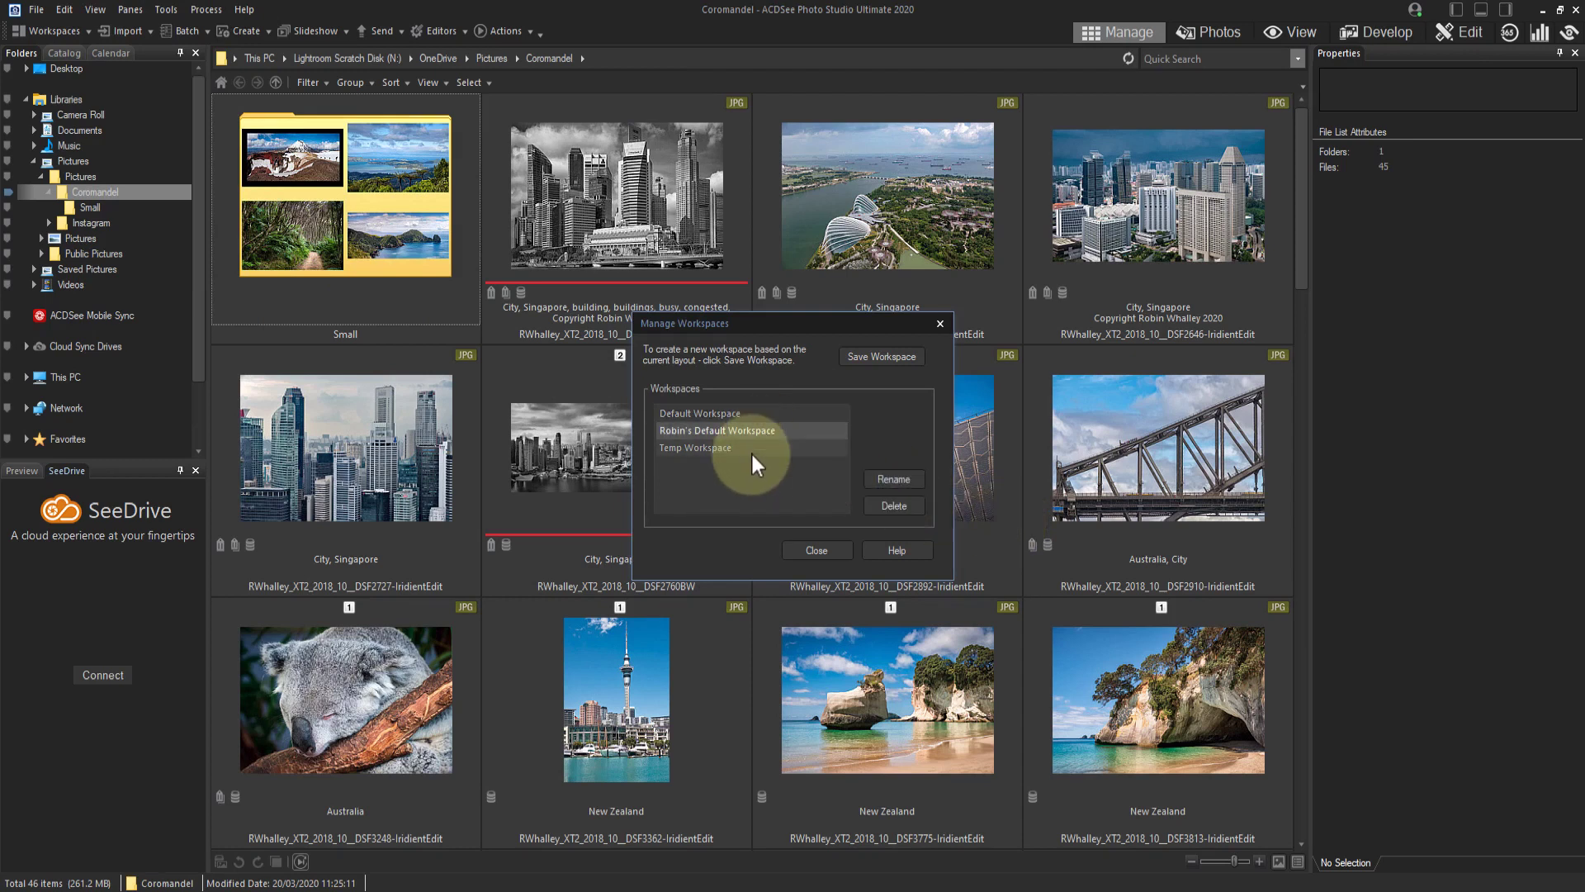
pyautogui.click(750, 450)
pyautogui.click(736, 413)
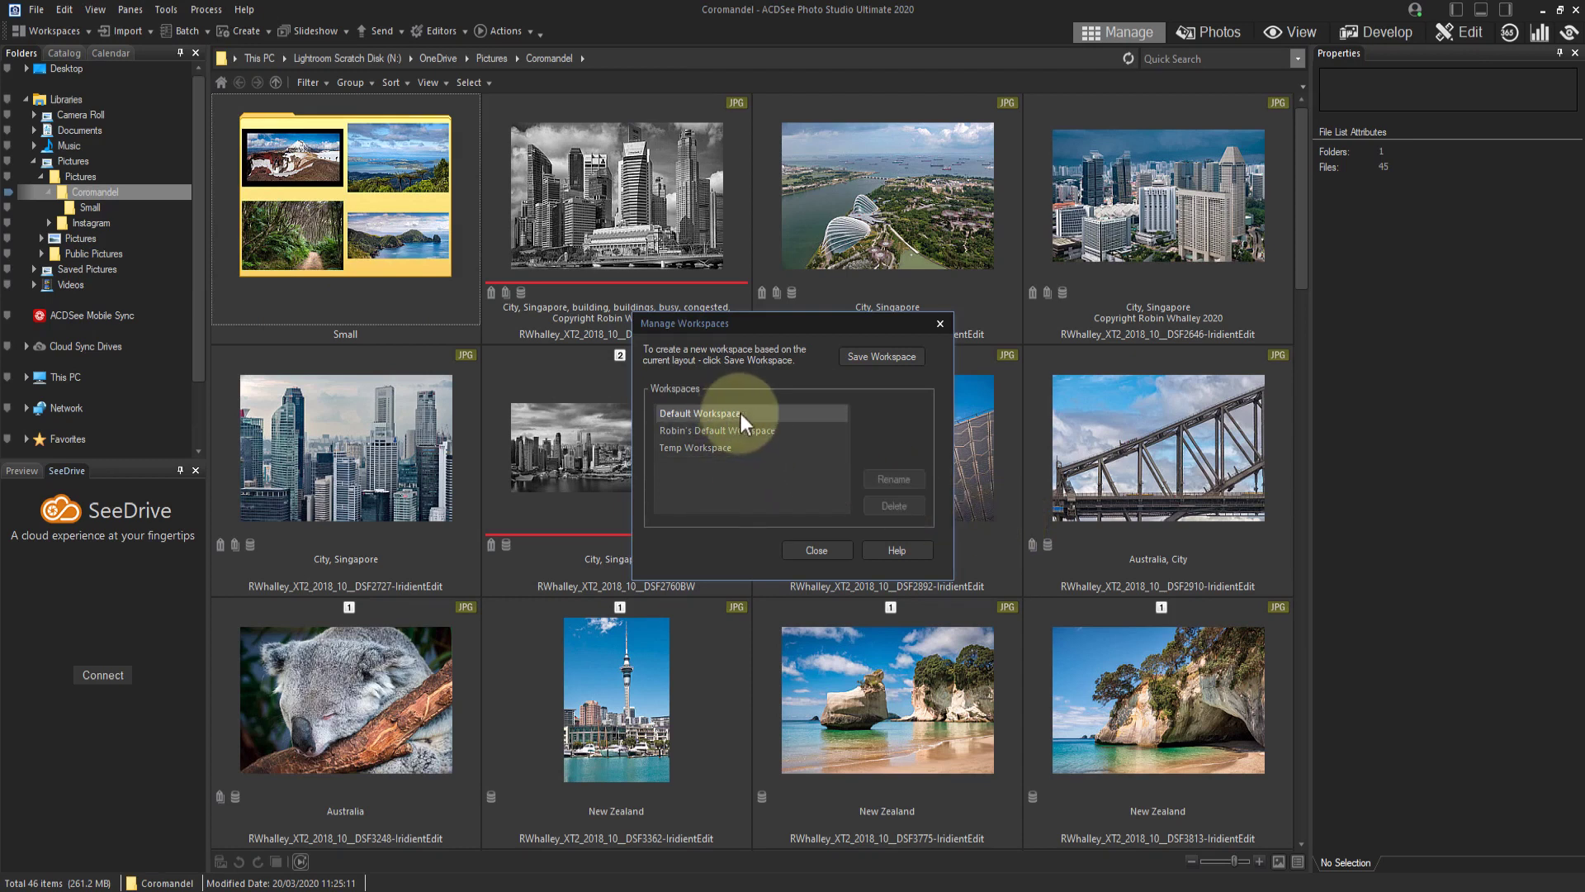
pyautogui.click(817, 548)
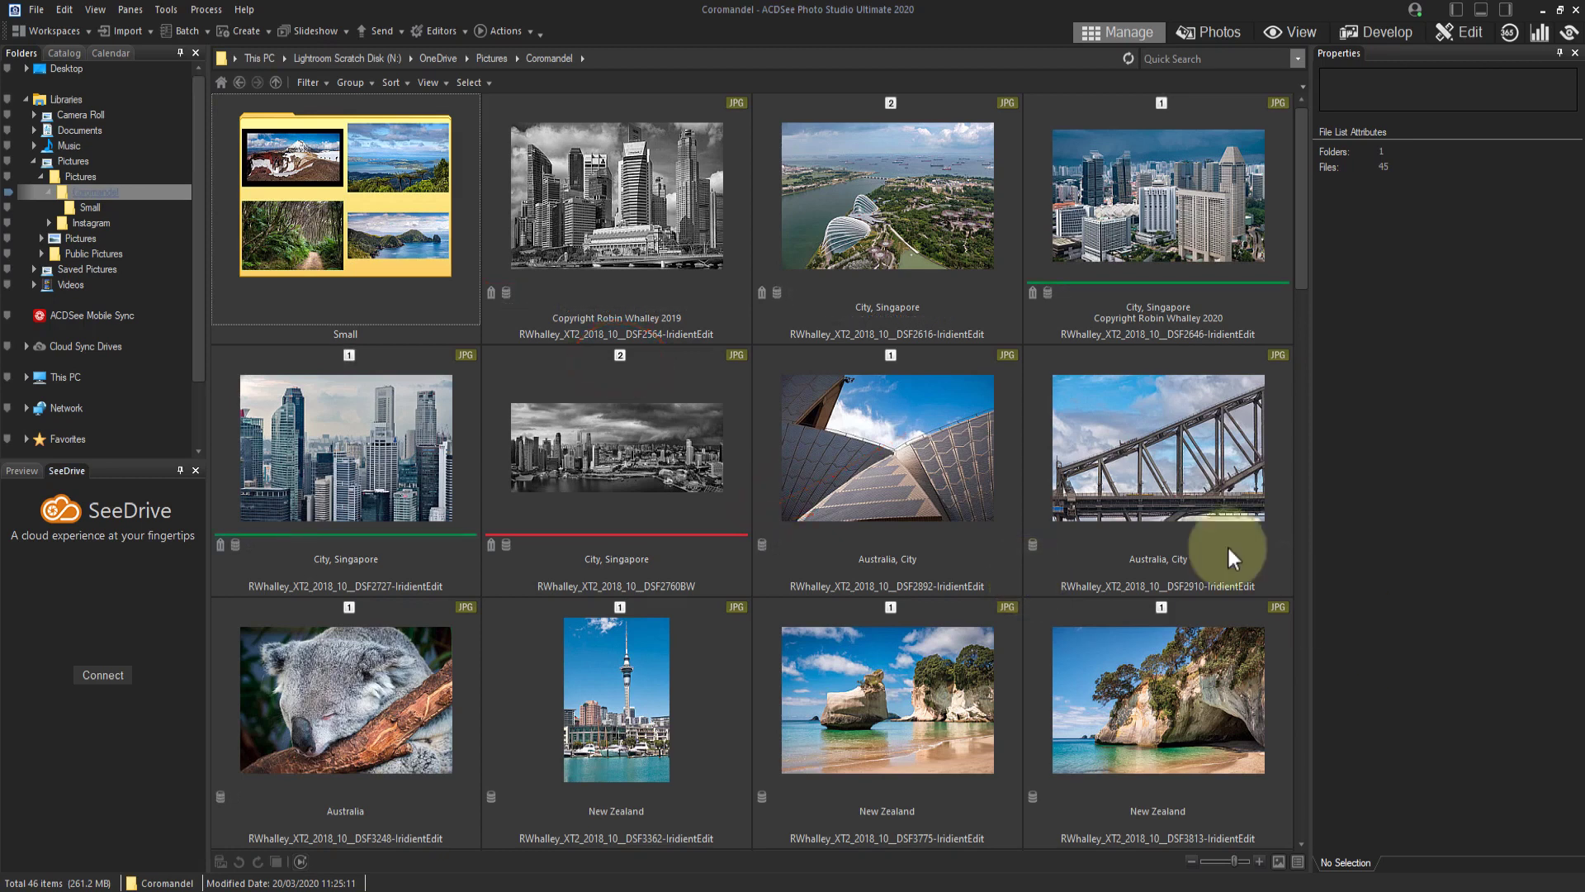
# Filter the Coromandel folder to rating 2, then rating 3, and finally to unrated images.
pyautogui.click(621, 165)
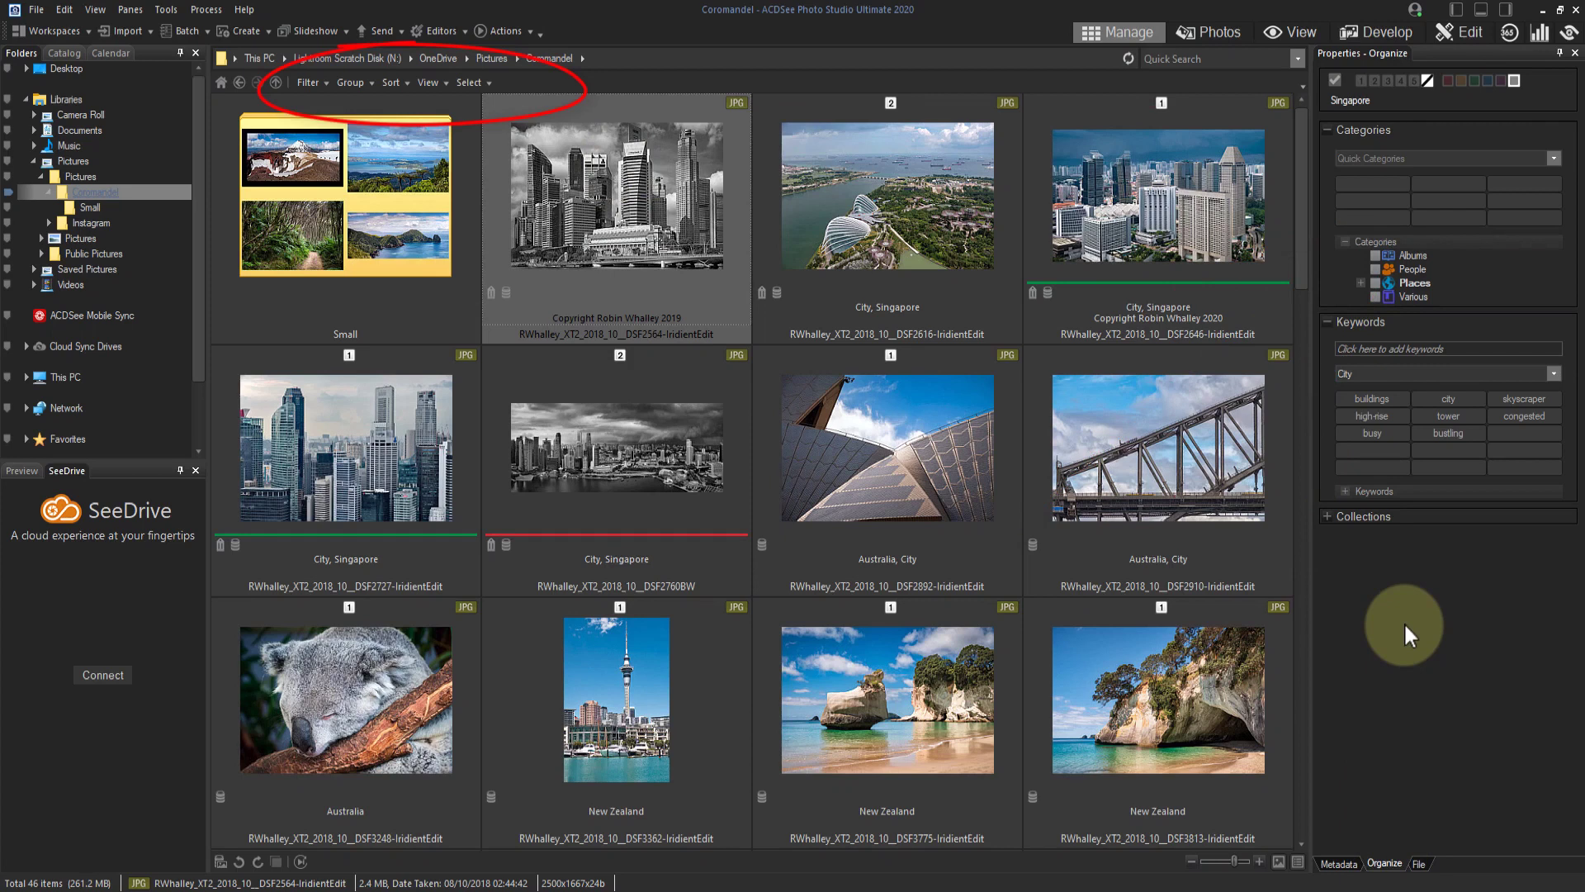
pyautogui.click(312, 82)
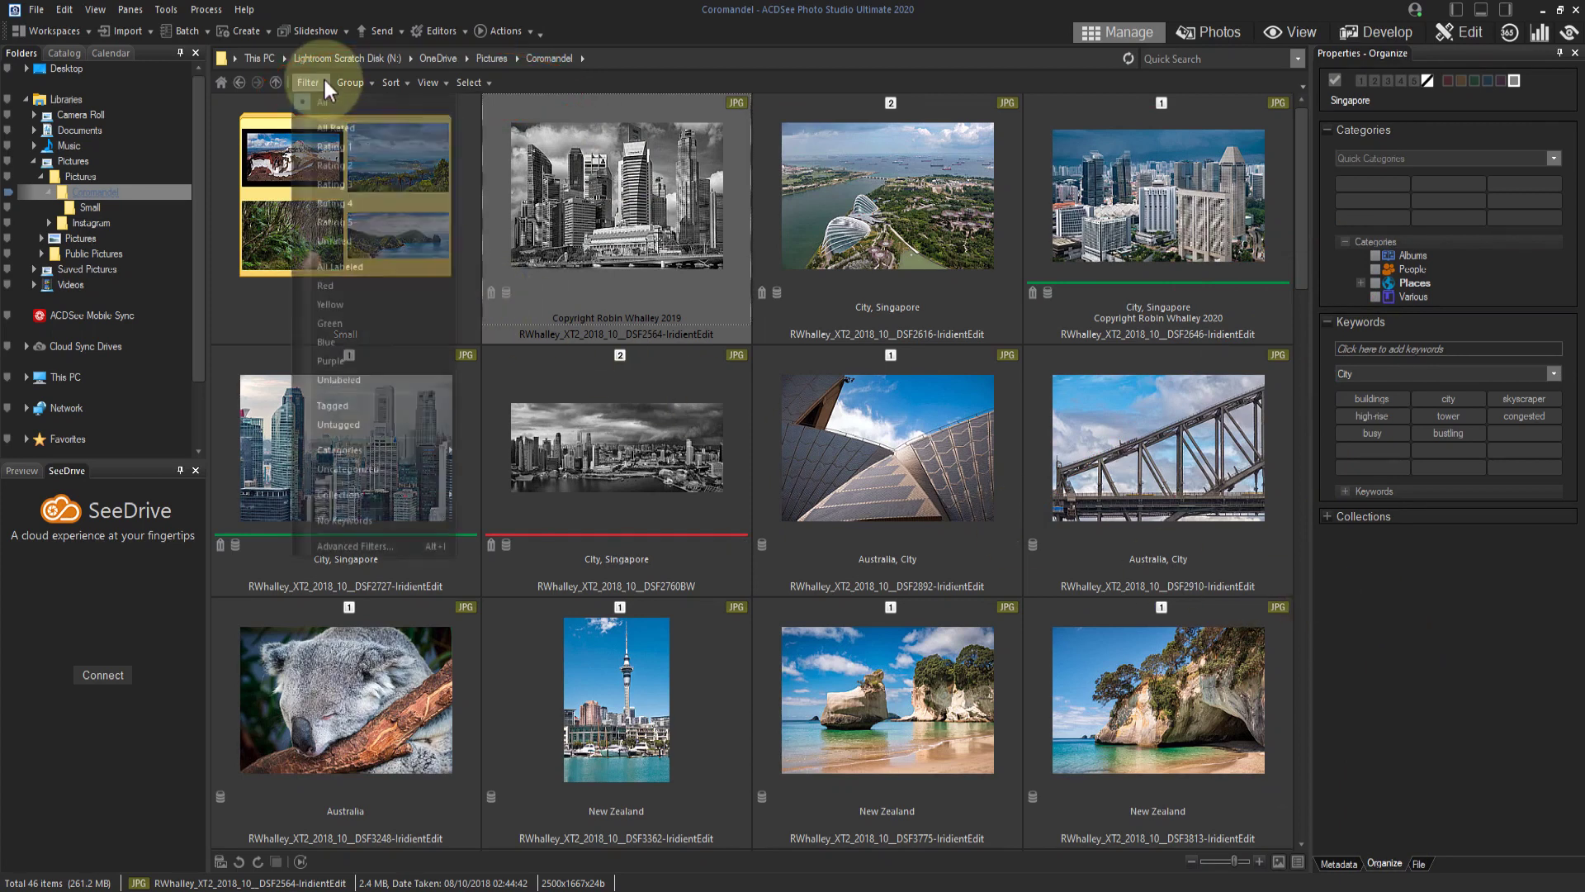
pyautogui.click(337, 164)
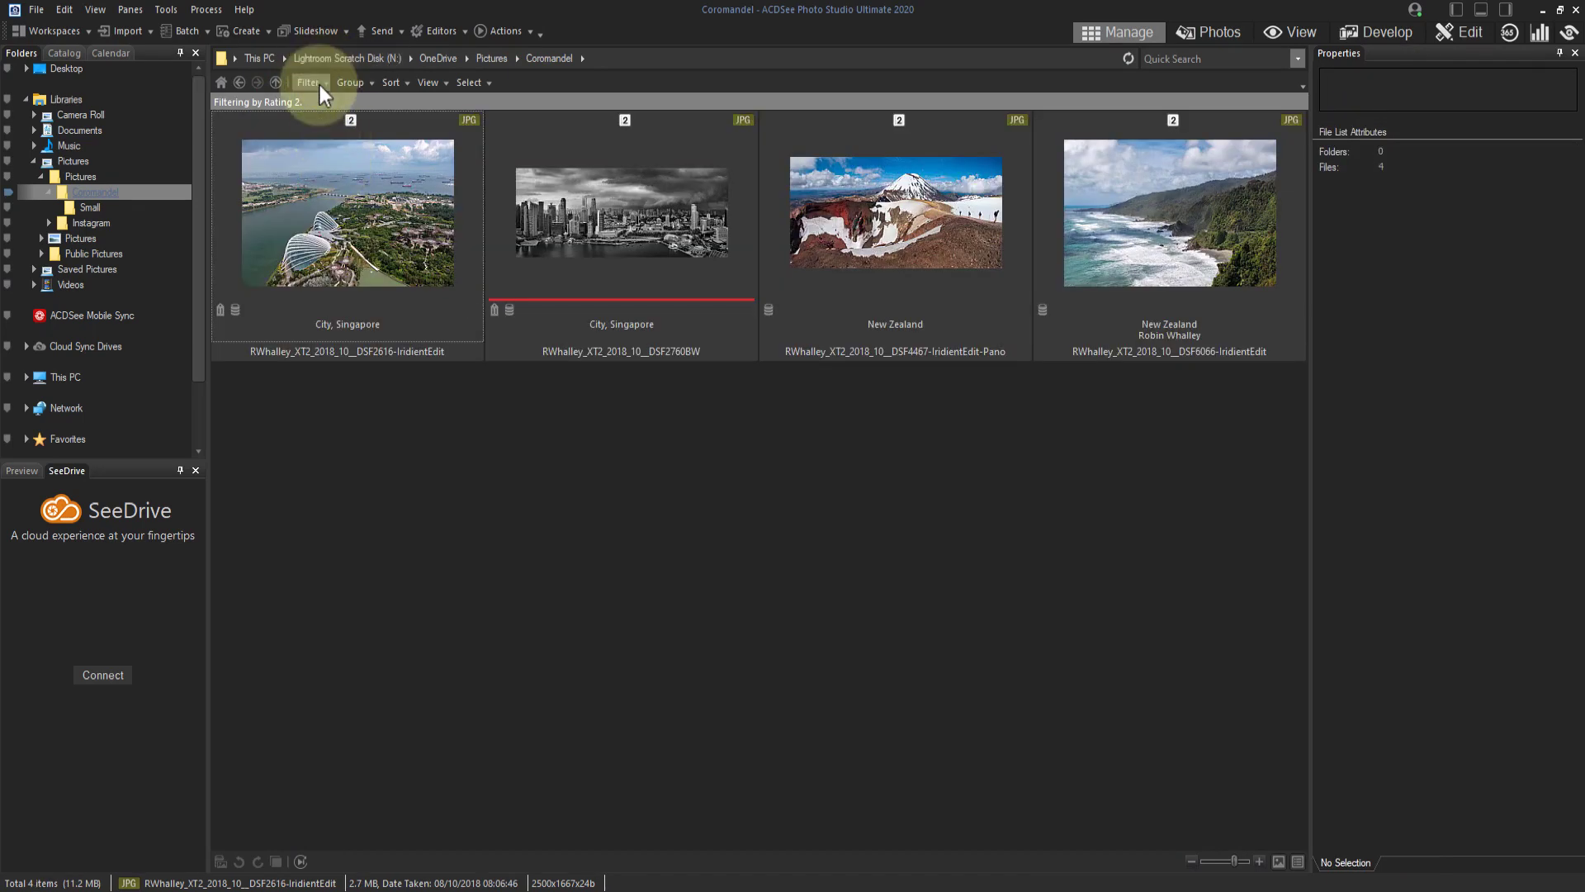
pyautogui.click(312, 82)
pyautogui.click(339, 178)
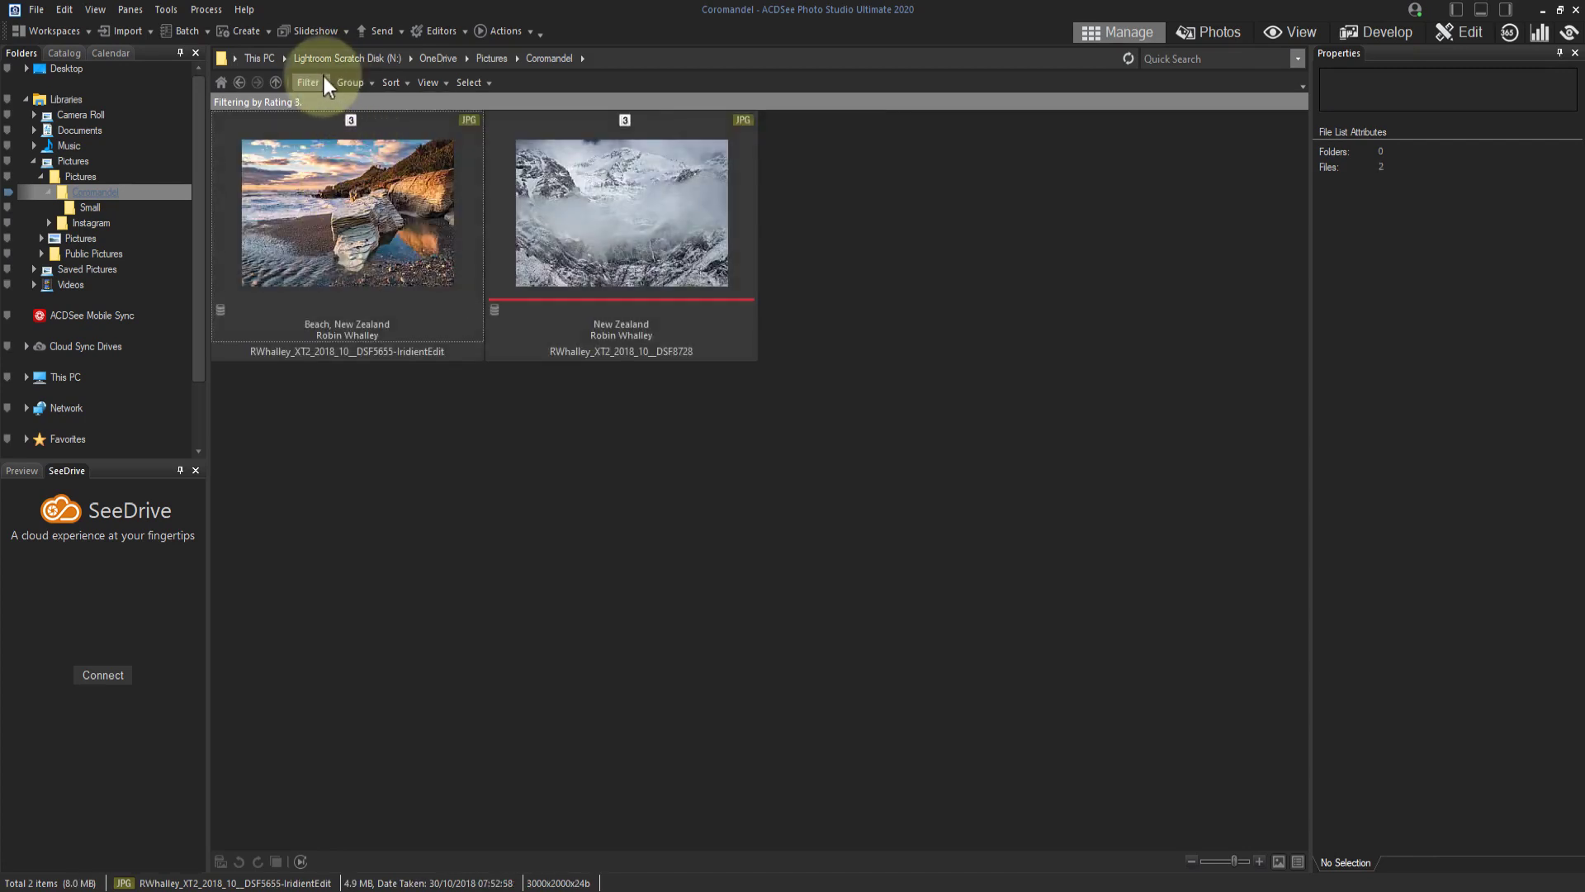
pyautogui.click(312, 82)
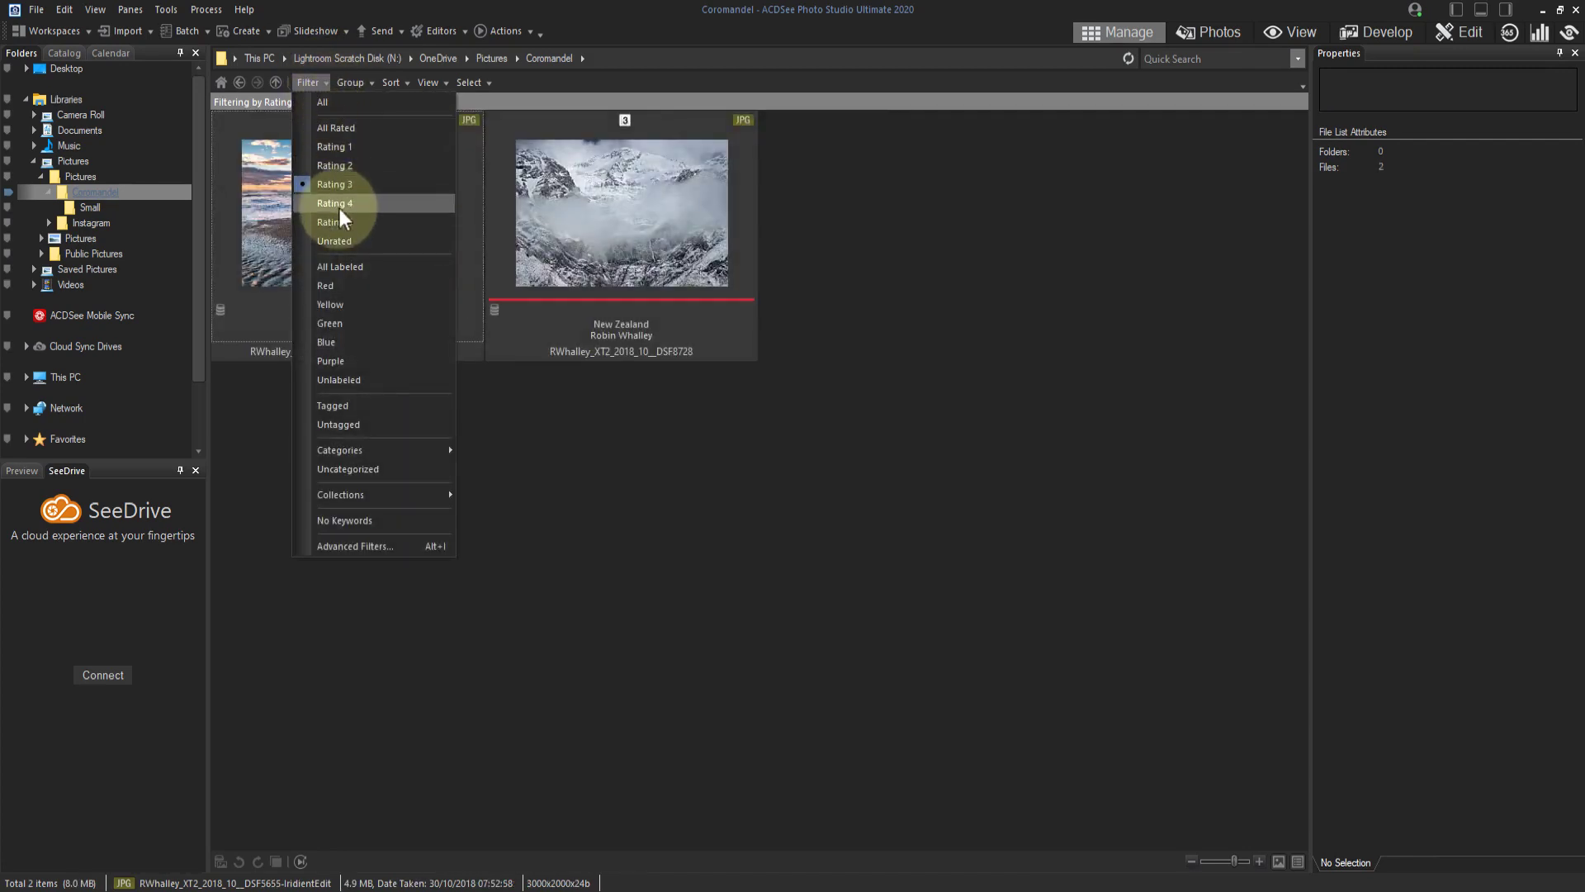
pyautogui.click(335, 241)
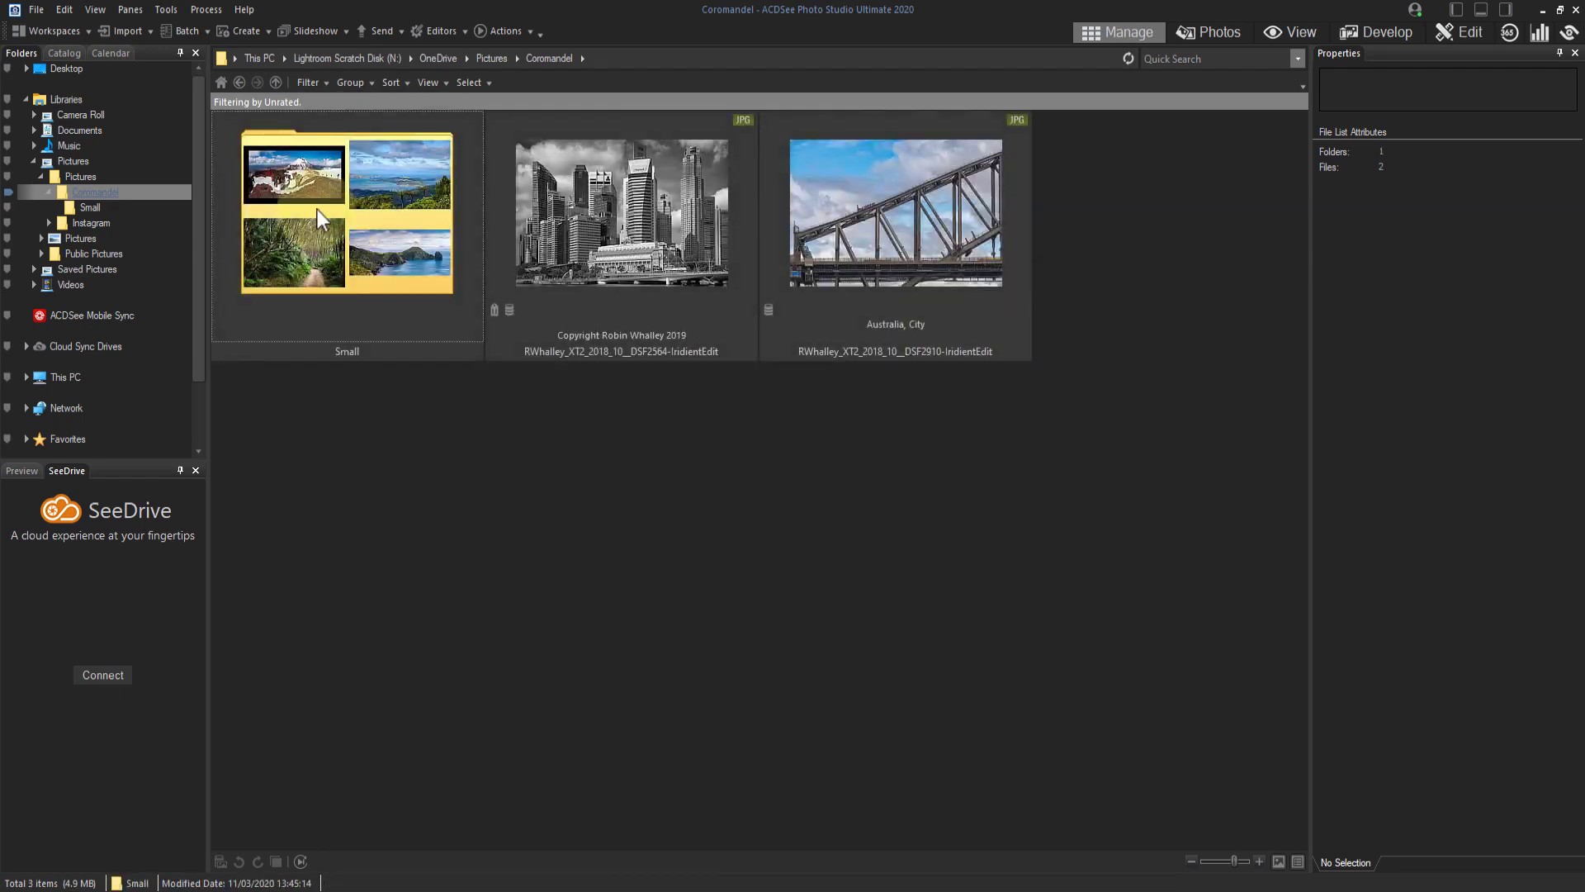
# Rate the black-and-white skyline photo 3, then change its rating to 2.
pyautogui.click(570, 195)
pyautogui.moveTo(621, 213)
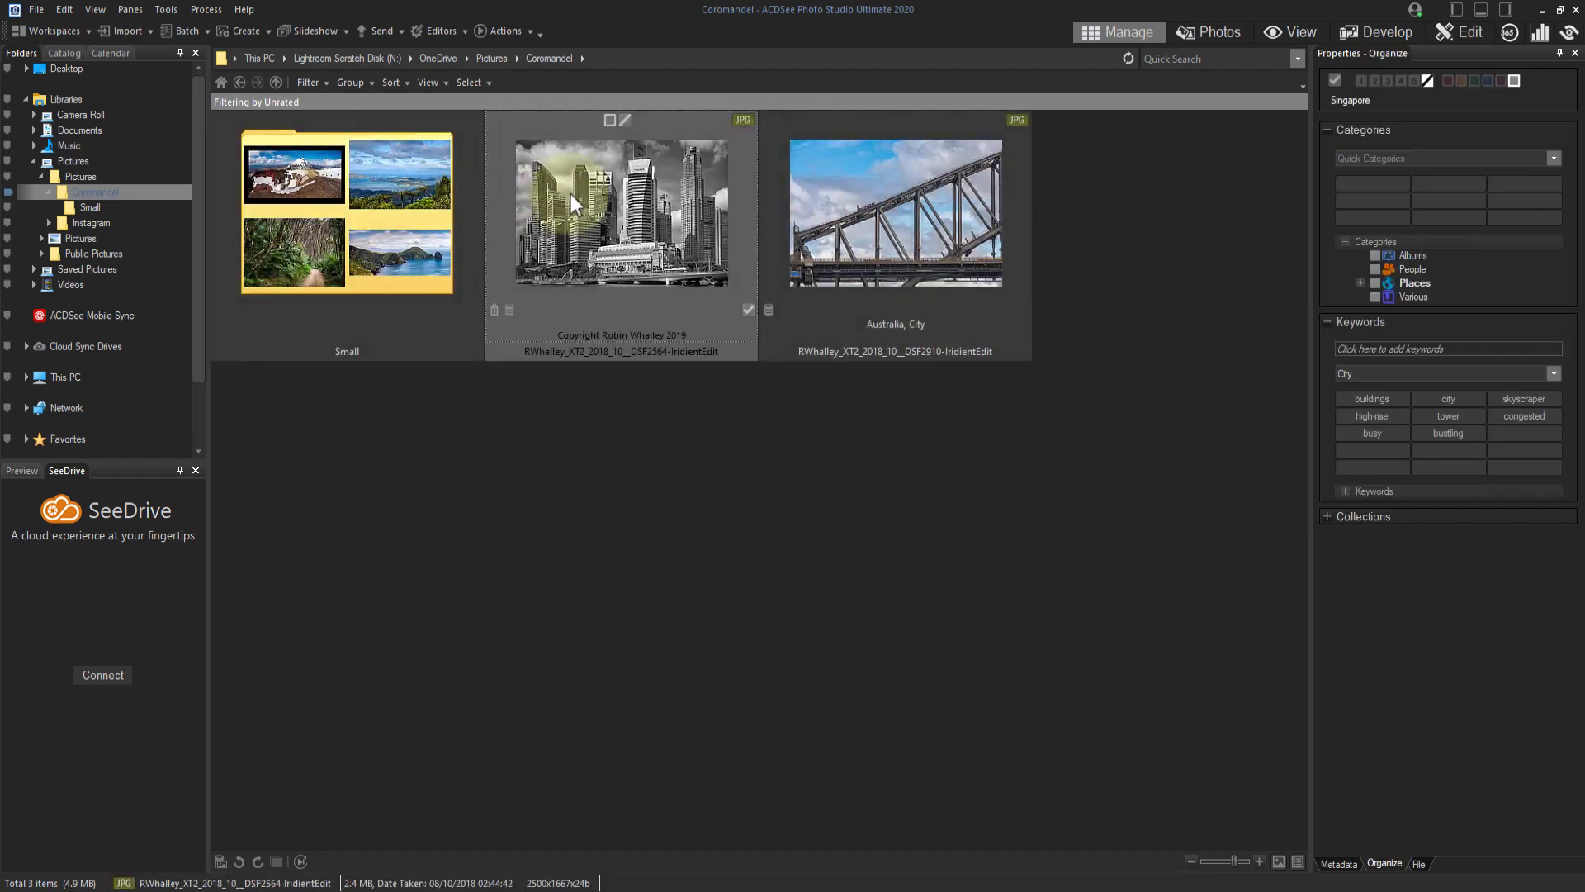
pyautogui.click(1391, 78)
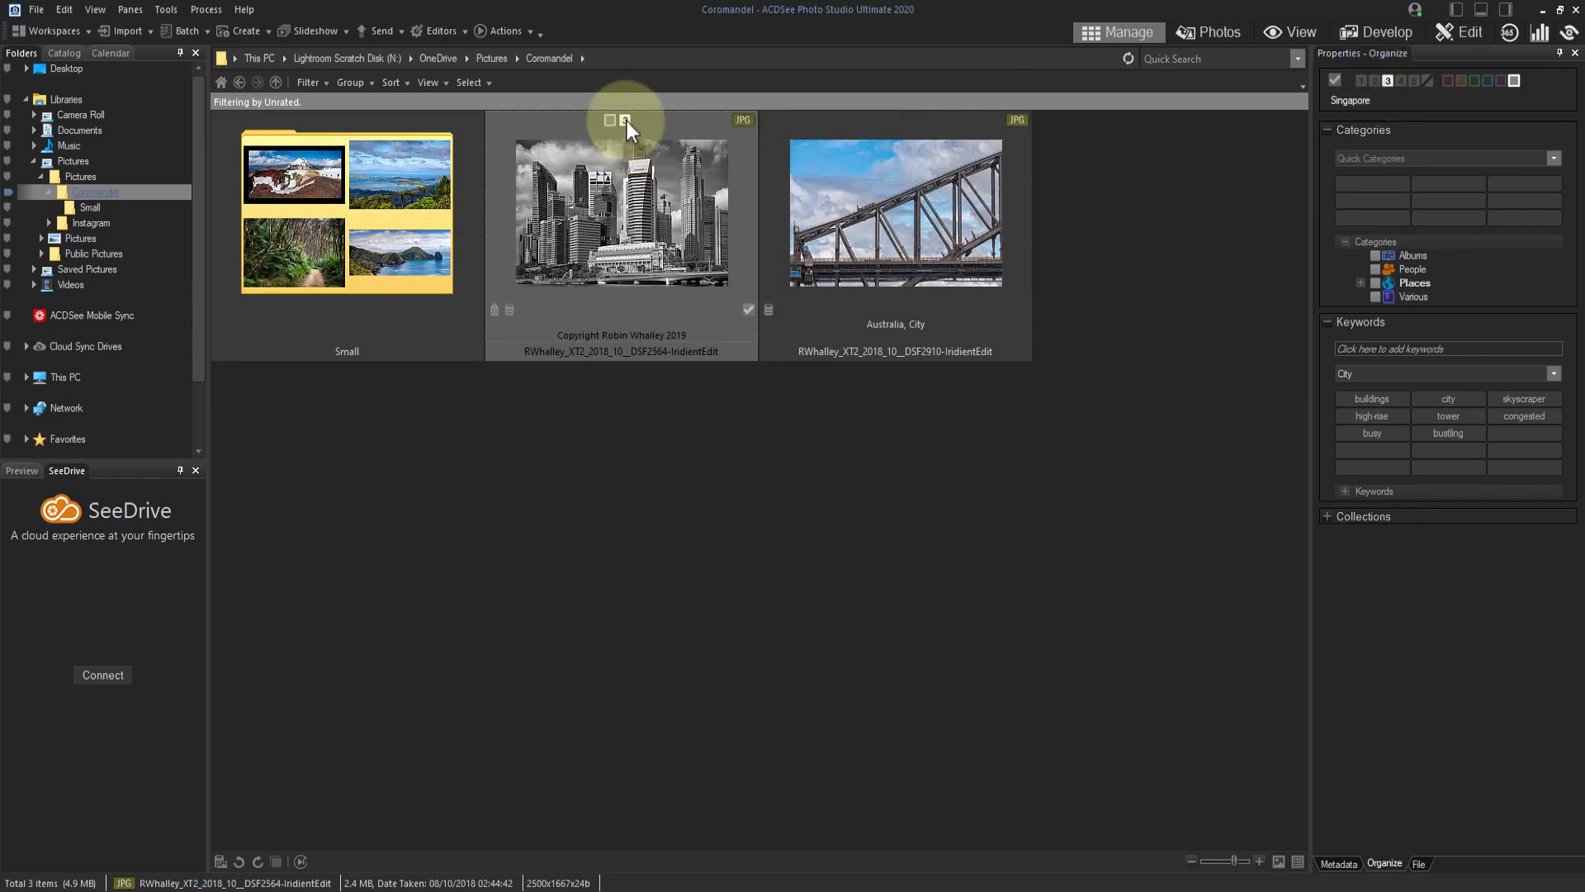
pyautogui.click(627, 121)
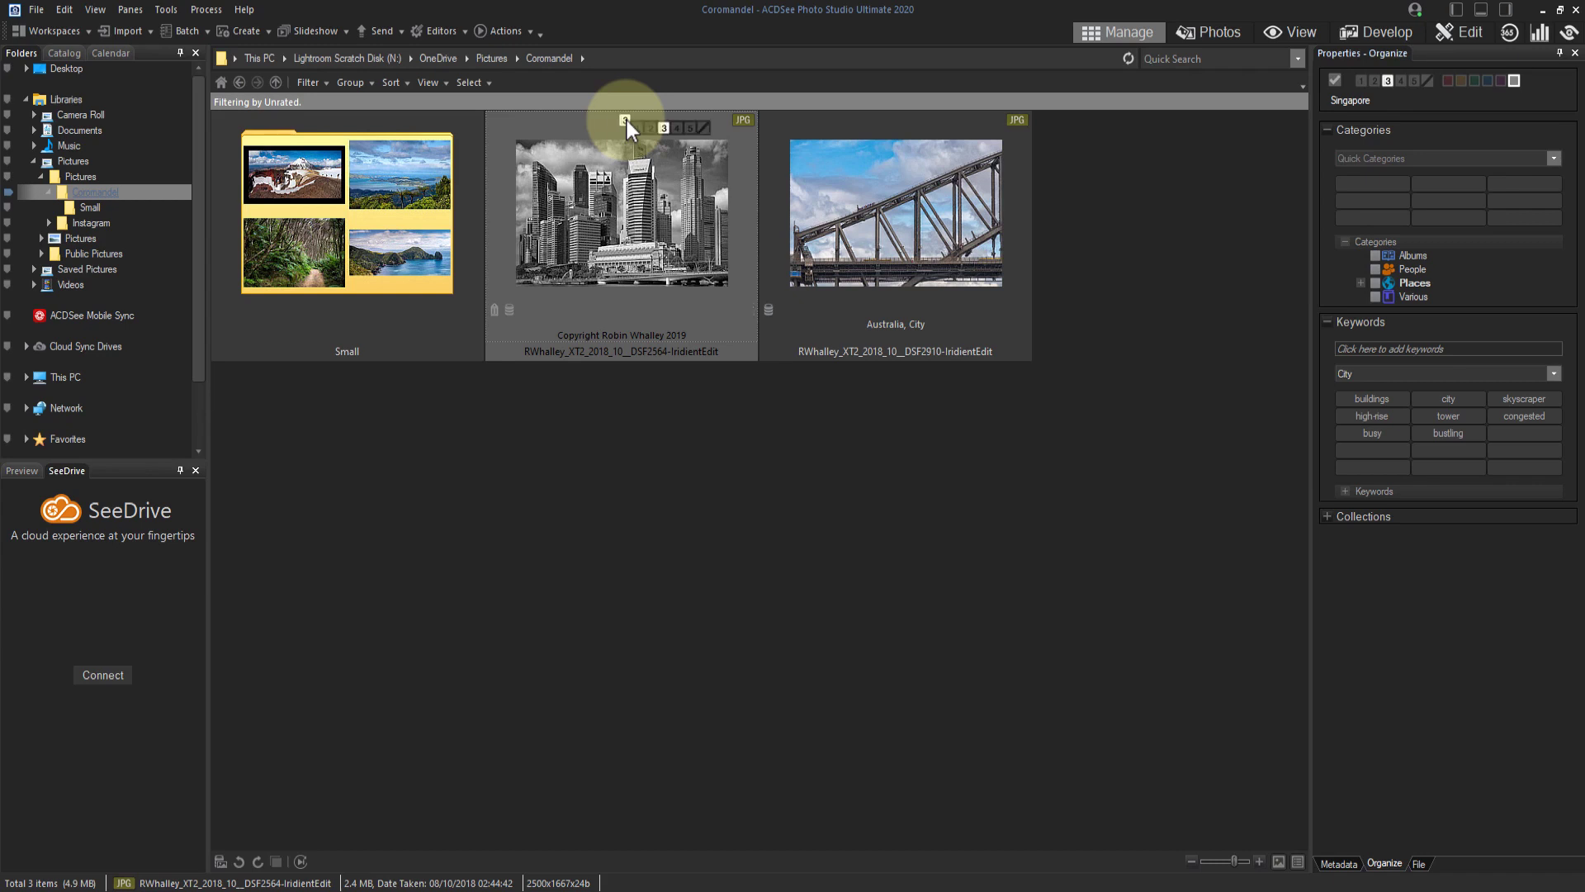
pyautogui.click(652, 128)
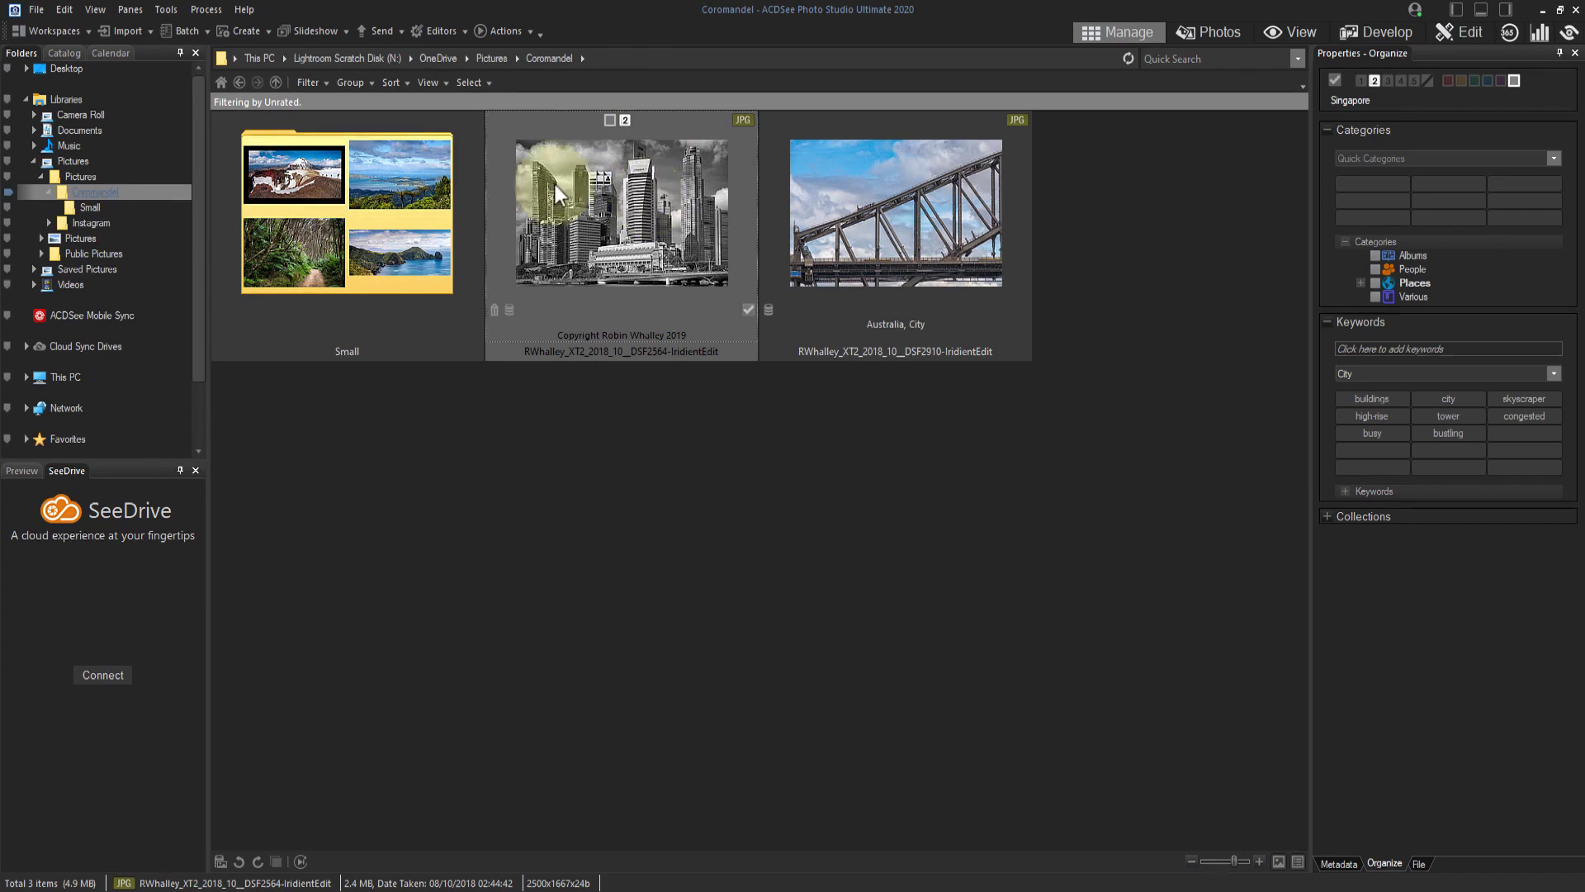
# Set the filter to All so every image shows, and give the skyline photo a red label.
pyautogui.click(310, 82)
pyautogui.click(325, 102)
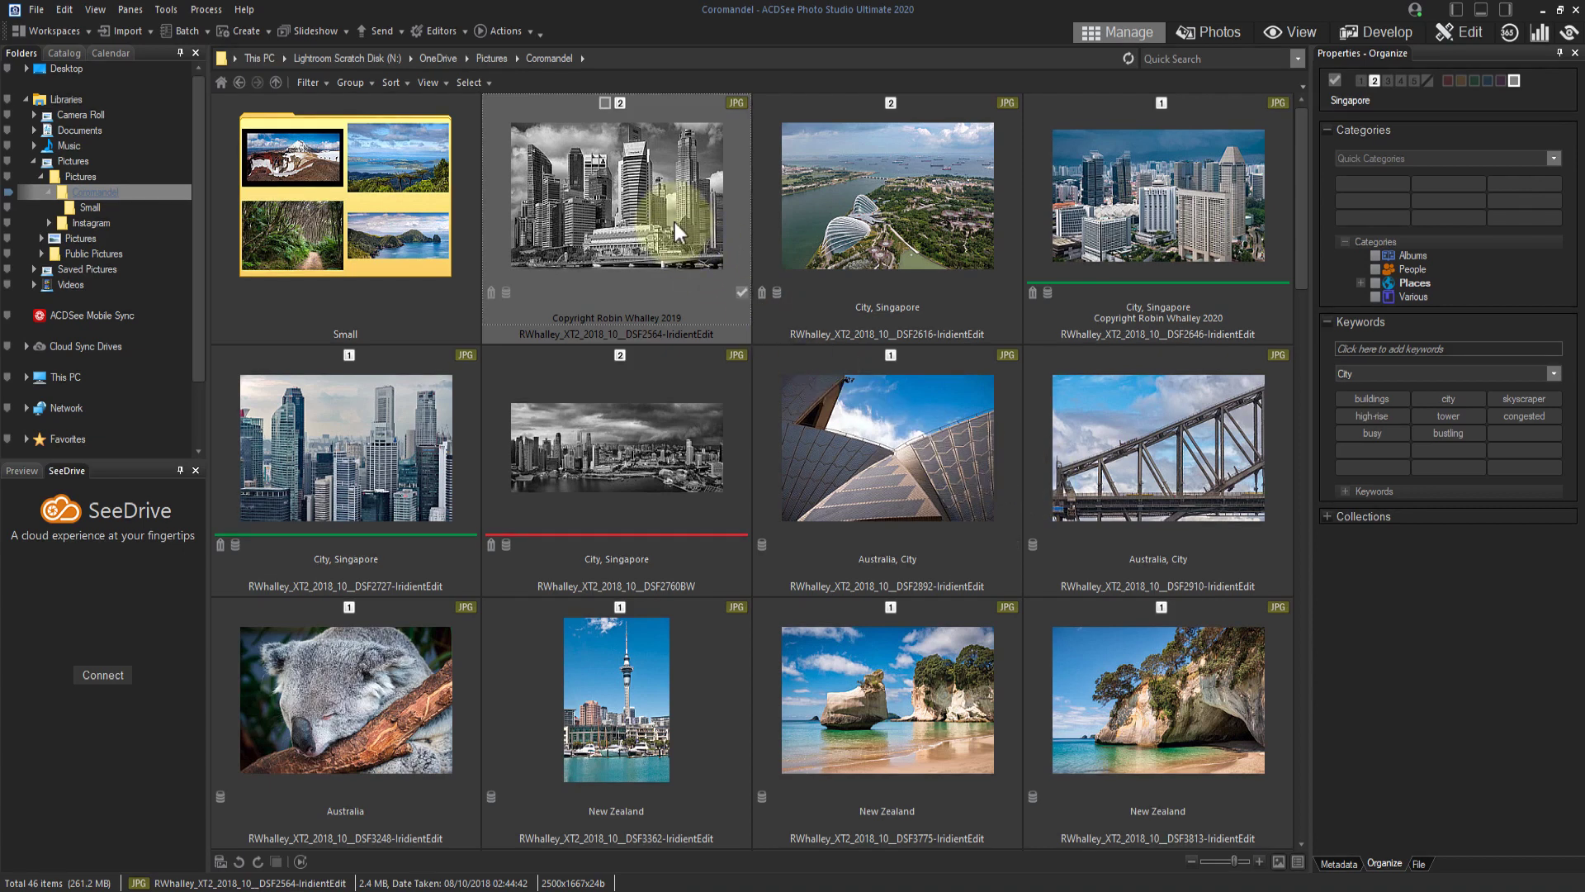
pyautogui.click(1451, 82)
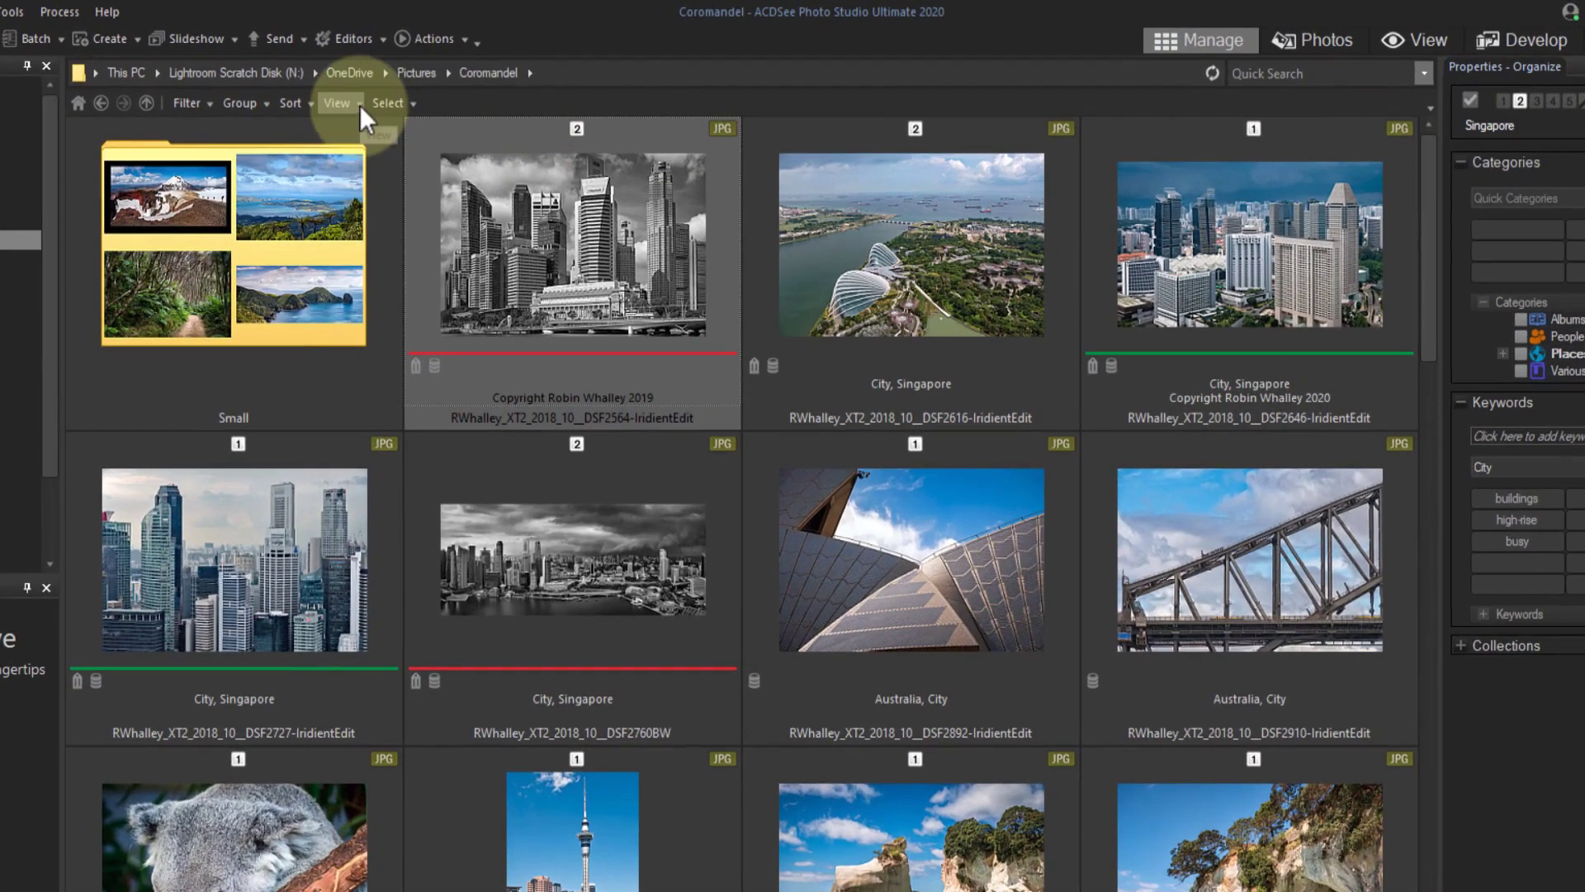
# Try the thumbnails-with-details and filmstrip layouts, then return to the thumbnail grid.
pyautogui.click(360, 105)
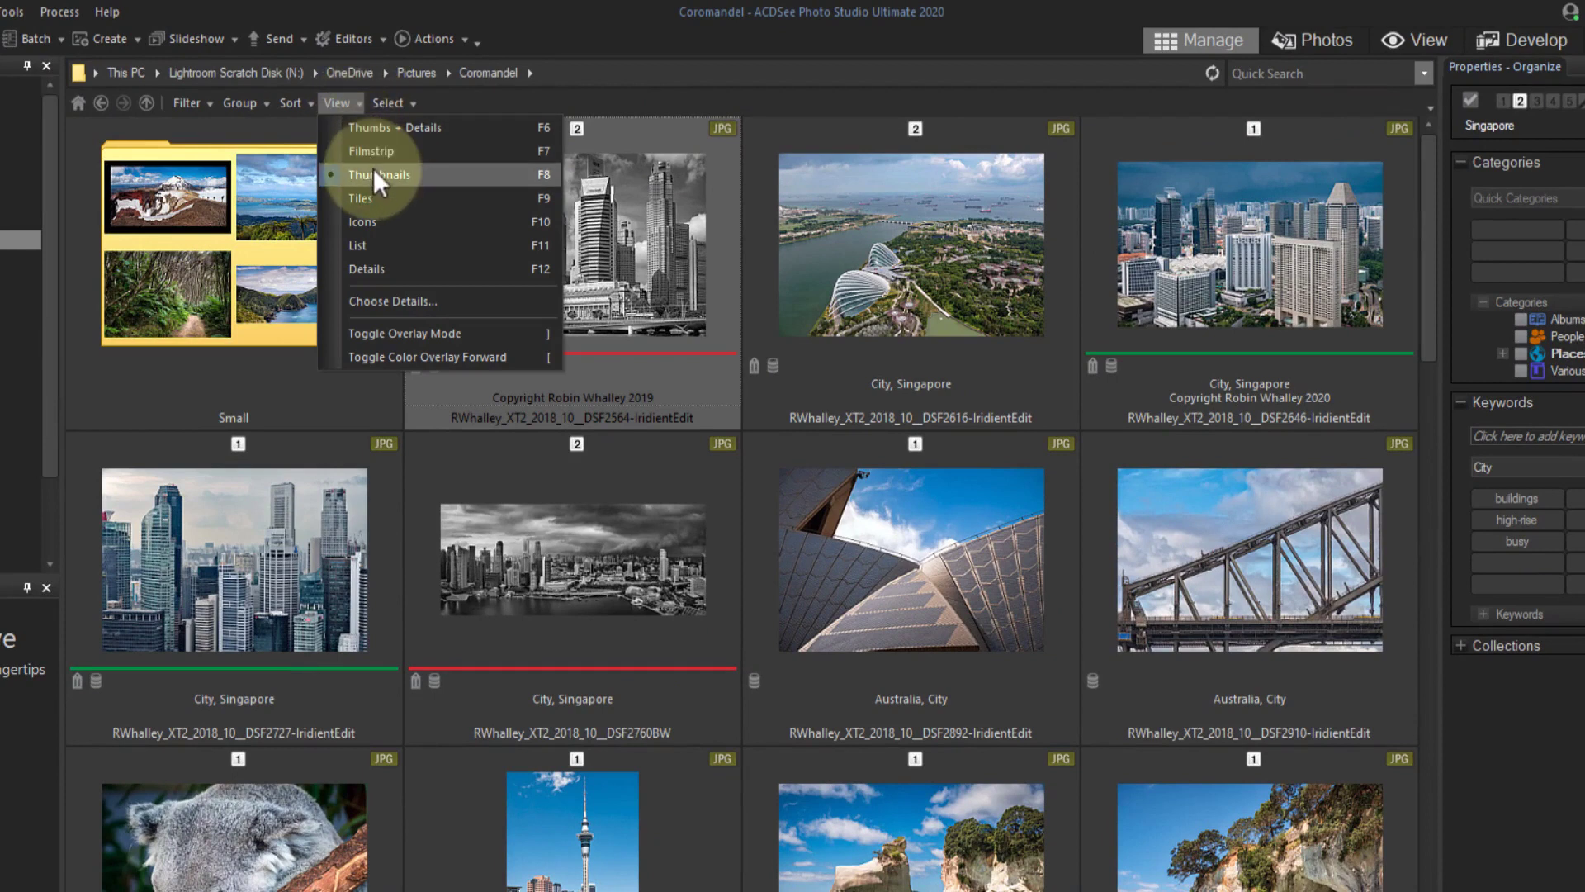
pyautogui.click(383, 131)
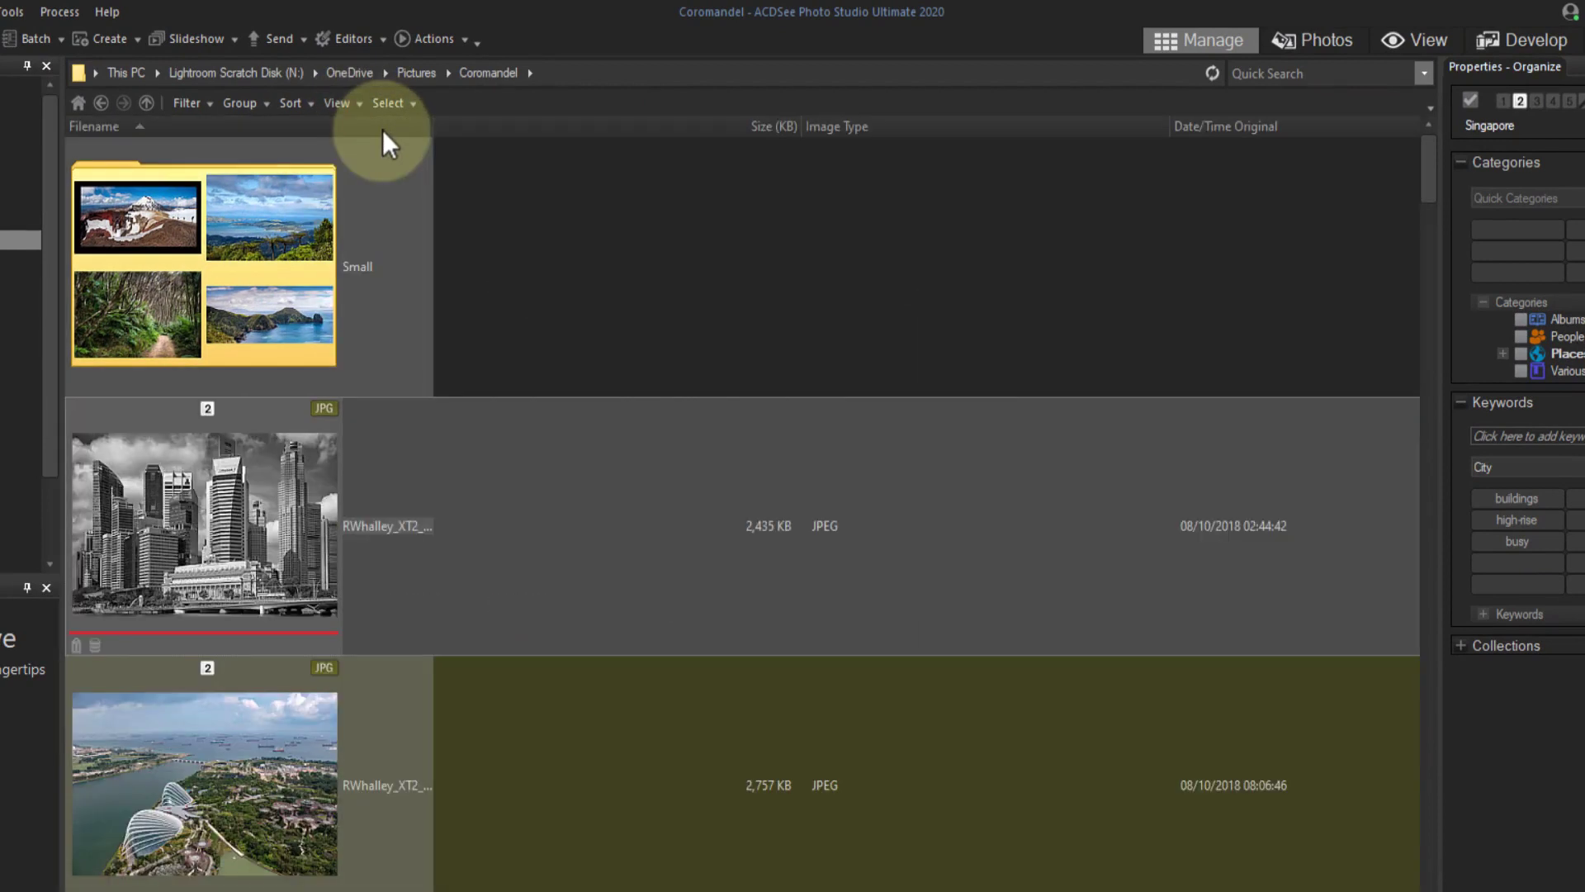
pyautogui.click(356, 103)
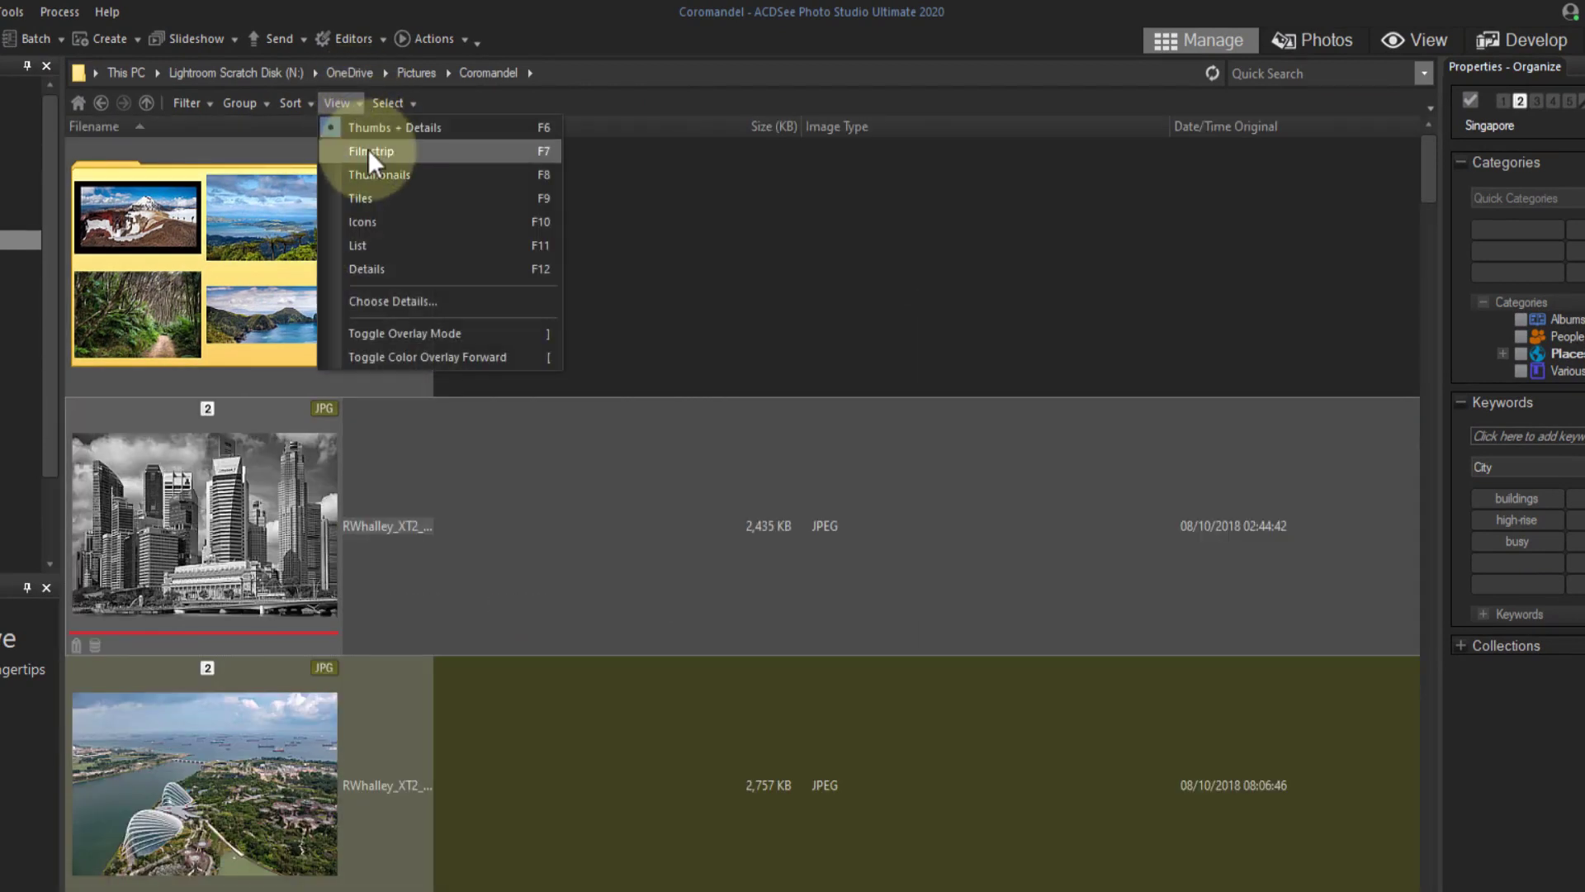
pyautogui.click(368, 149)
pyautogui.click(346, 102)
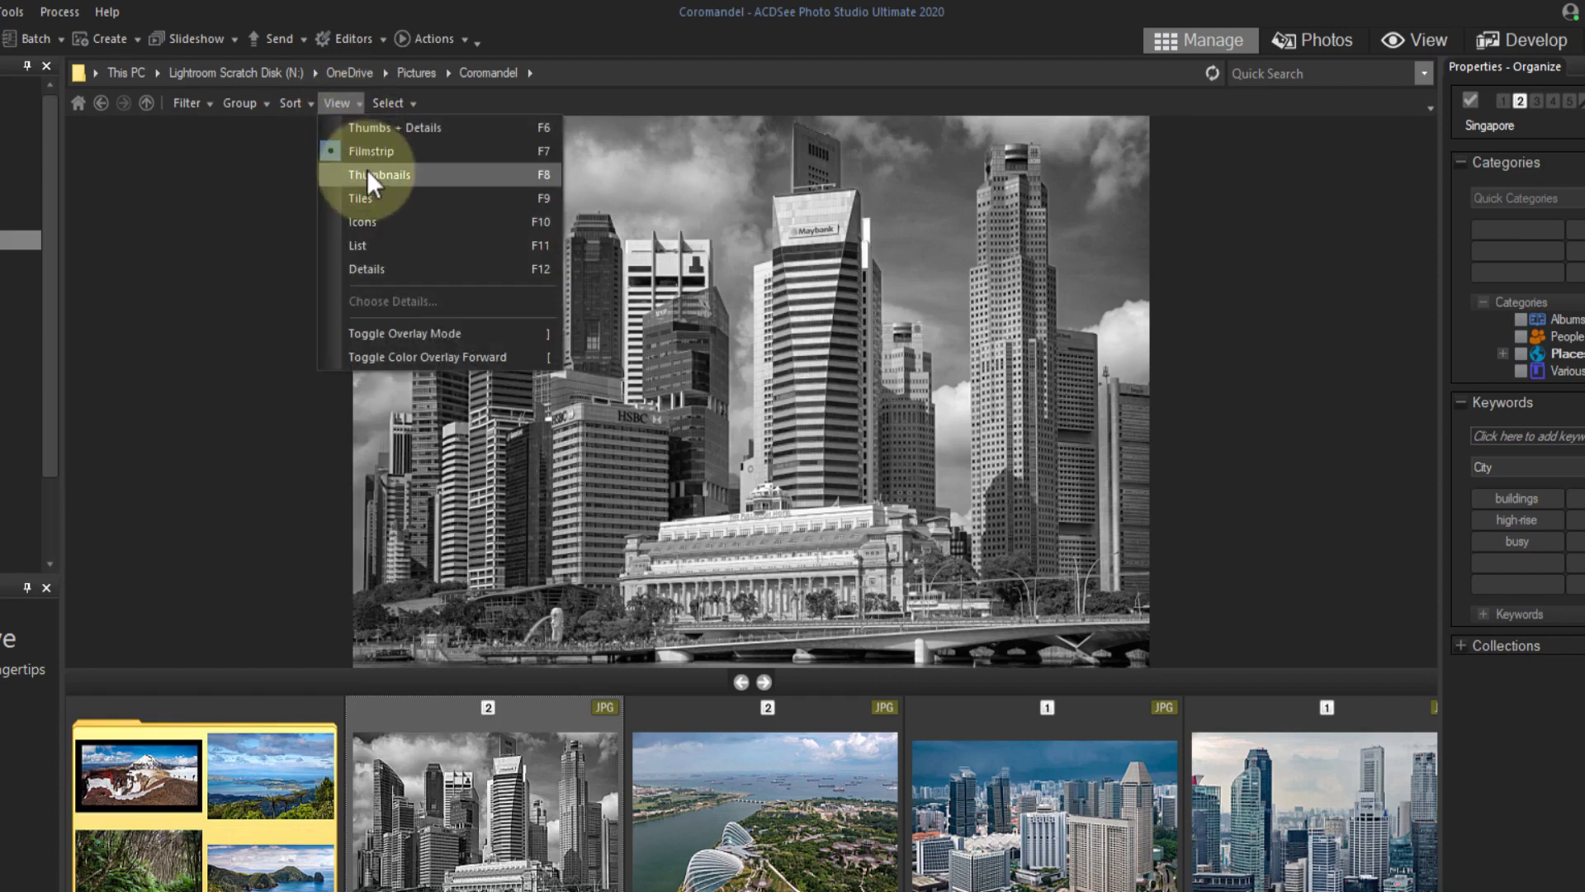
pyautogui.click(366, 170)
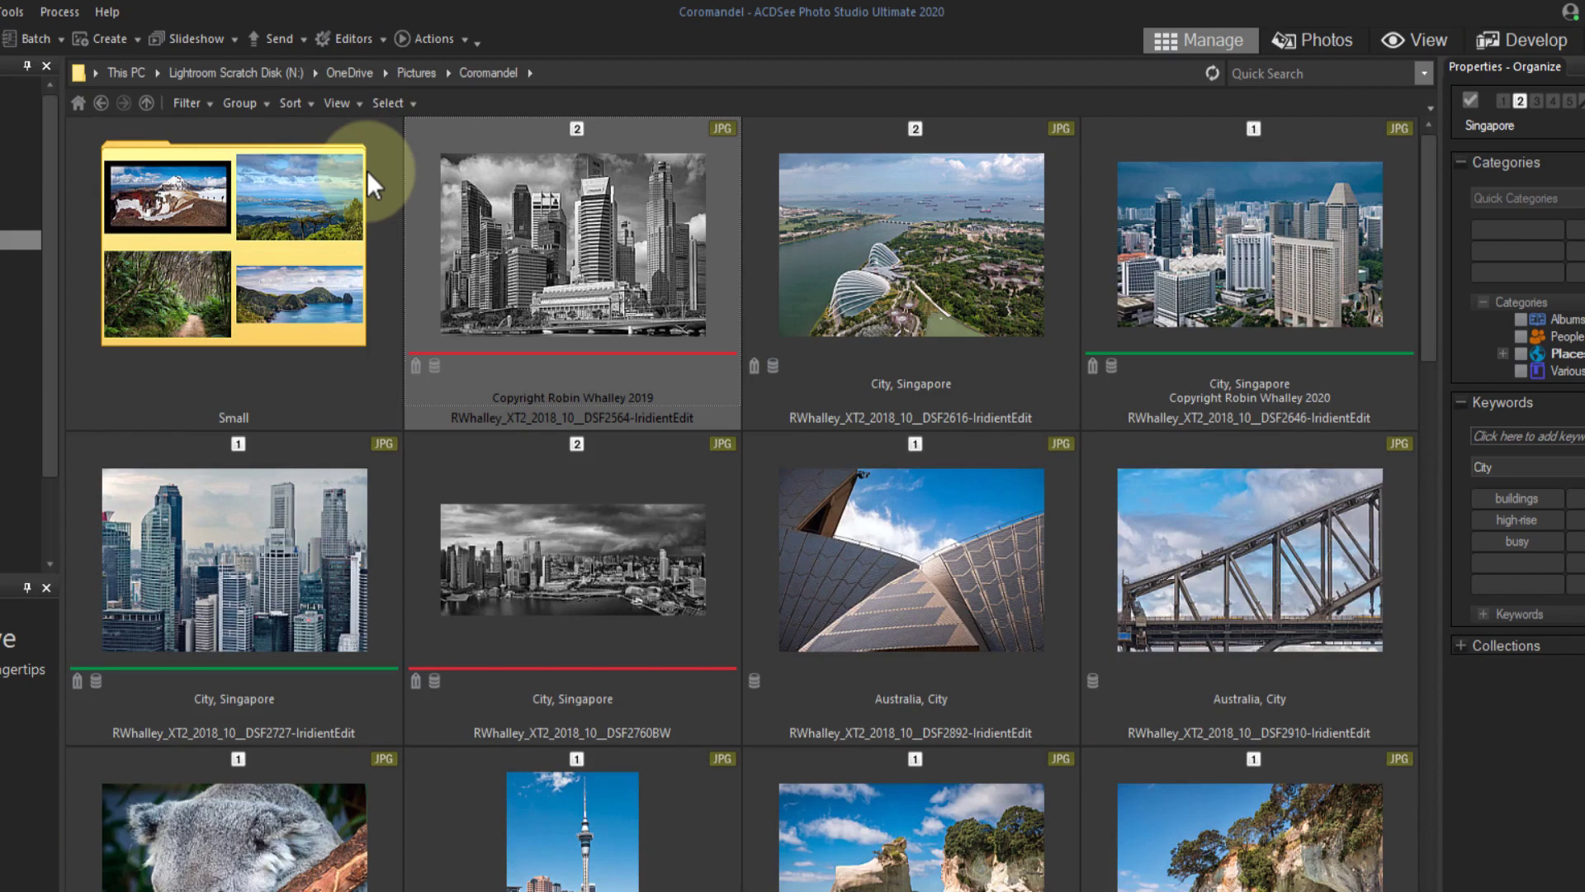
# Choose Keywords and IPTC Copyright Notice as the details displayed under thumbnails.
pyautogui.click(348, 101)
pyautogui.click(405, 302)
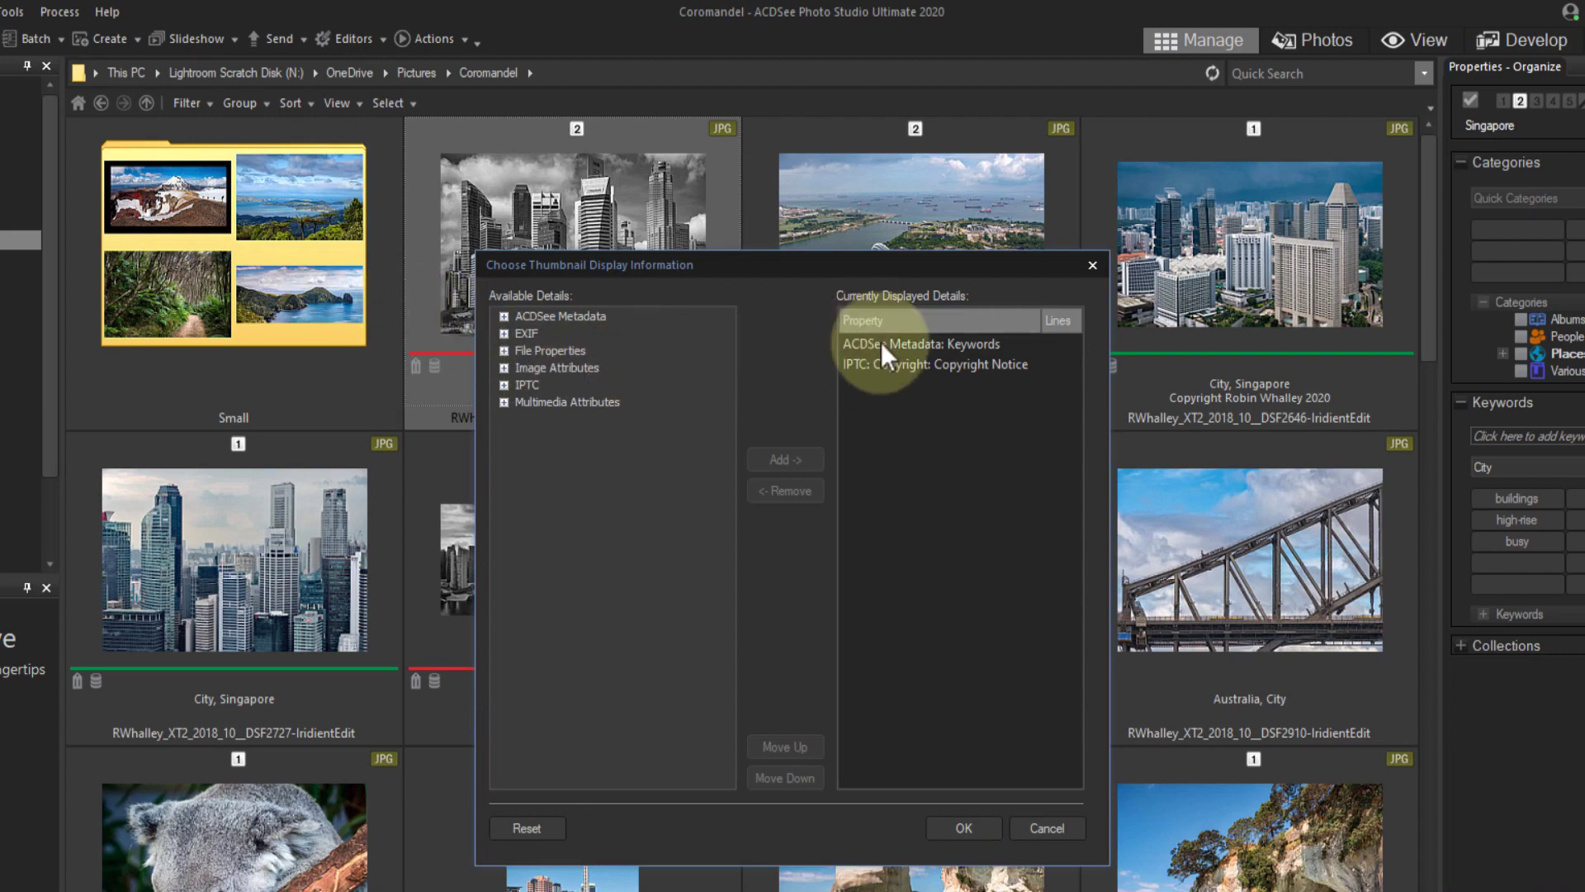
pyautogui.click(881, 342)
pyautogui.click(895, 365)
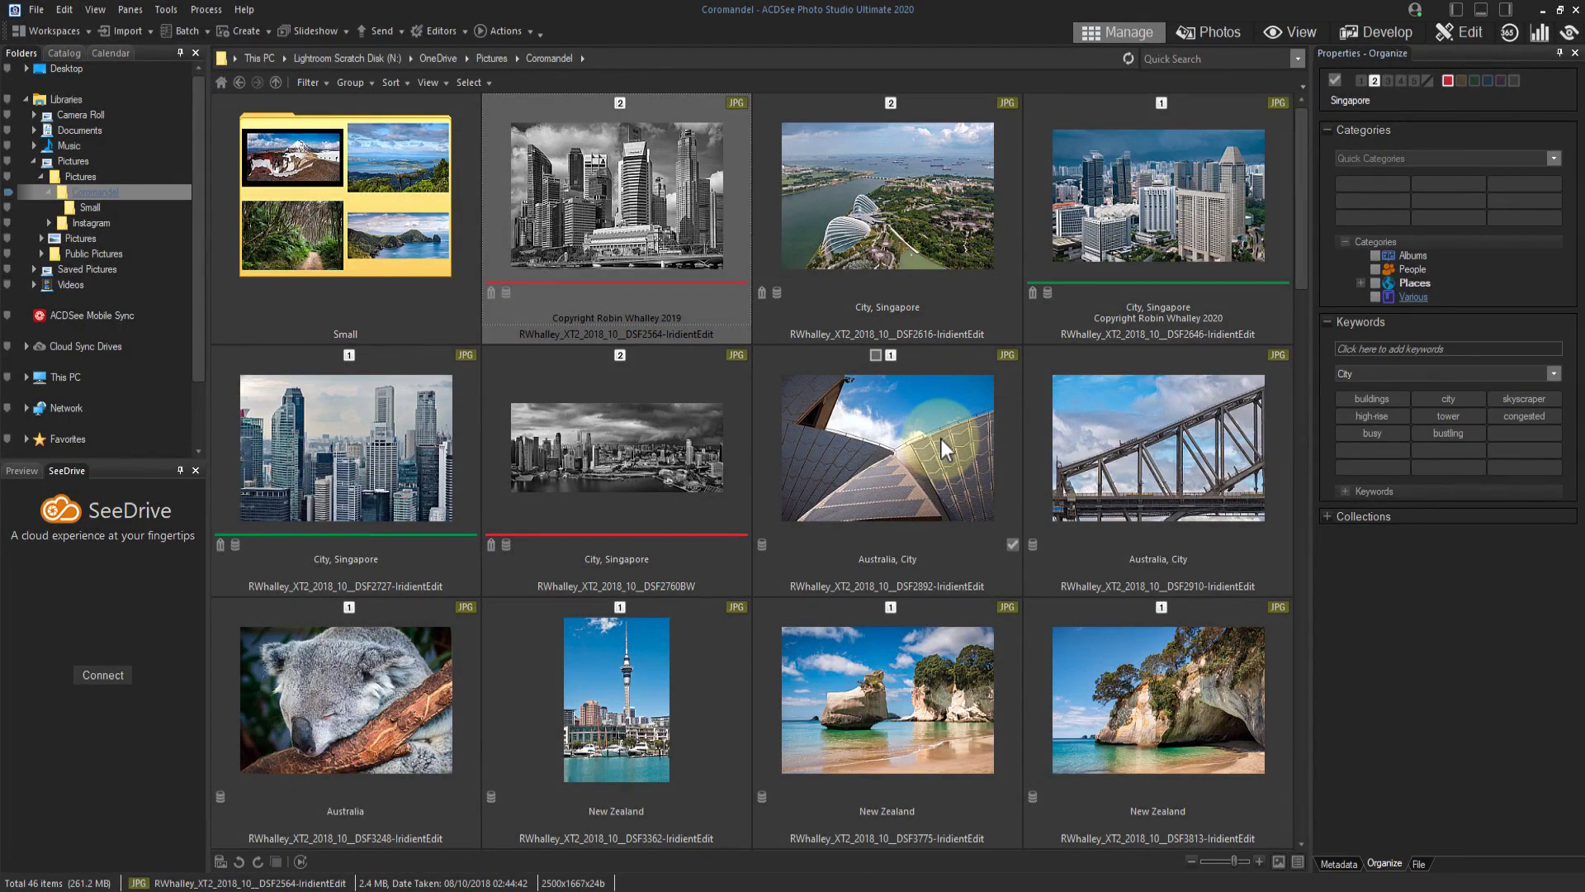
# Apply the Copyright Notice 2019 metadata preset to the aerial Singapore photo.
pyautogui.click(1340, 863)
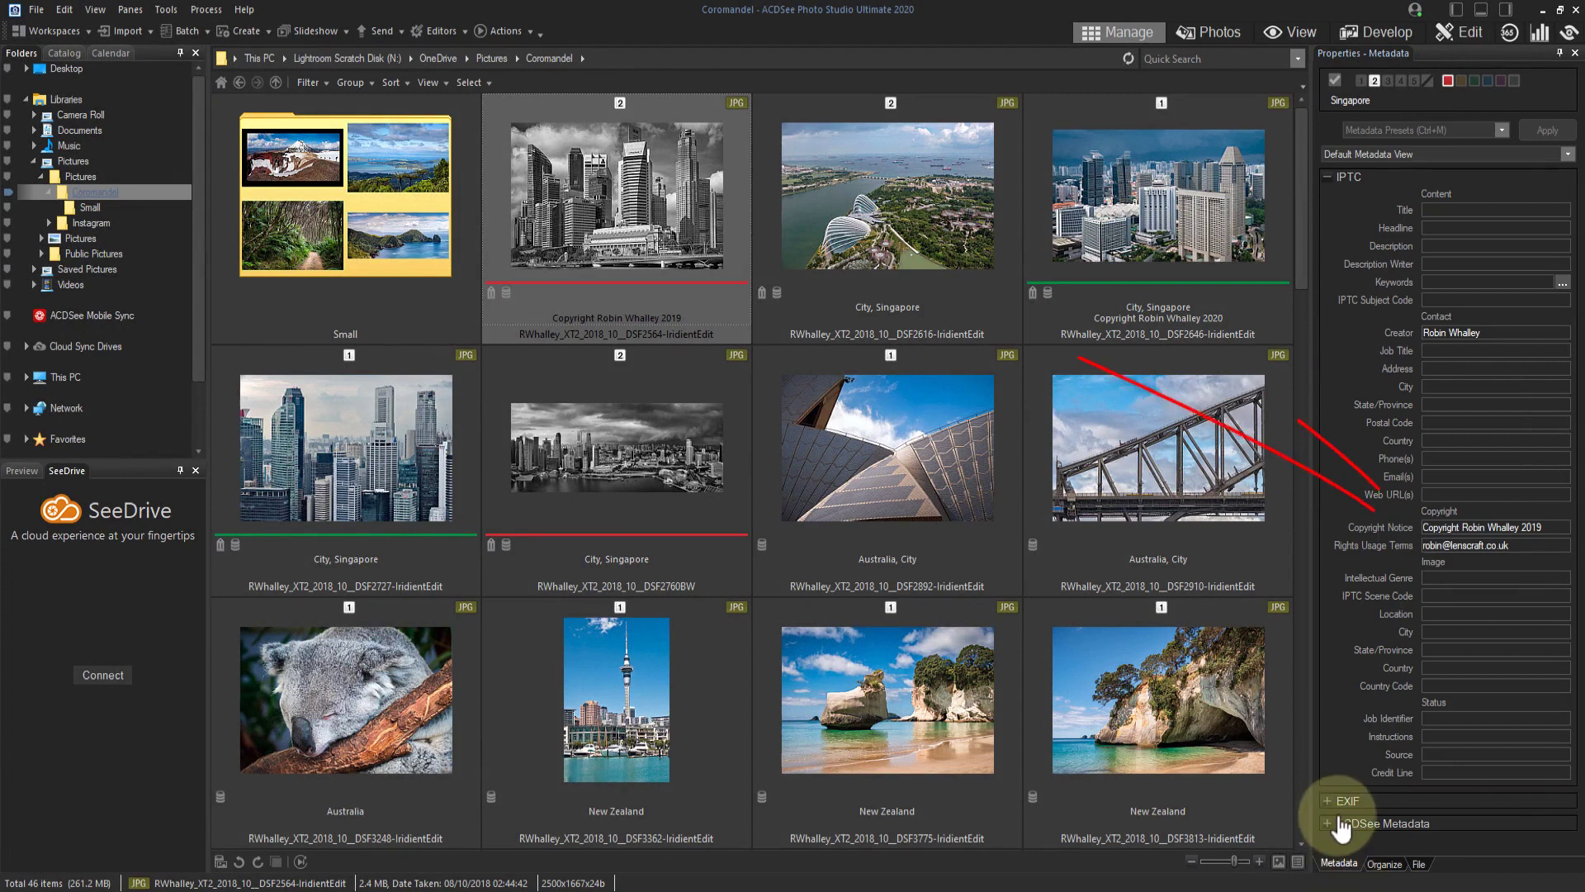
pyautogui.click(900, 191)
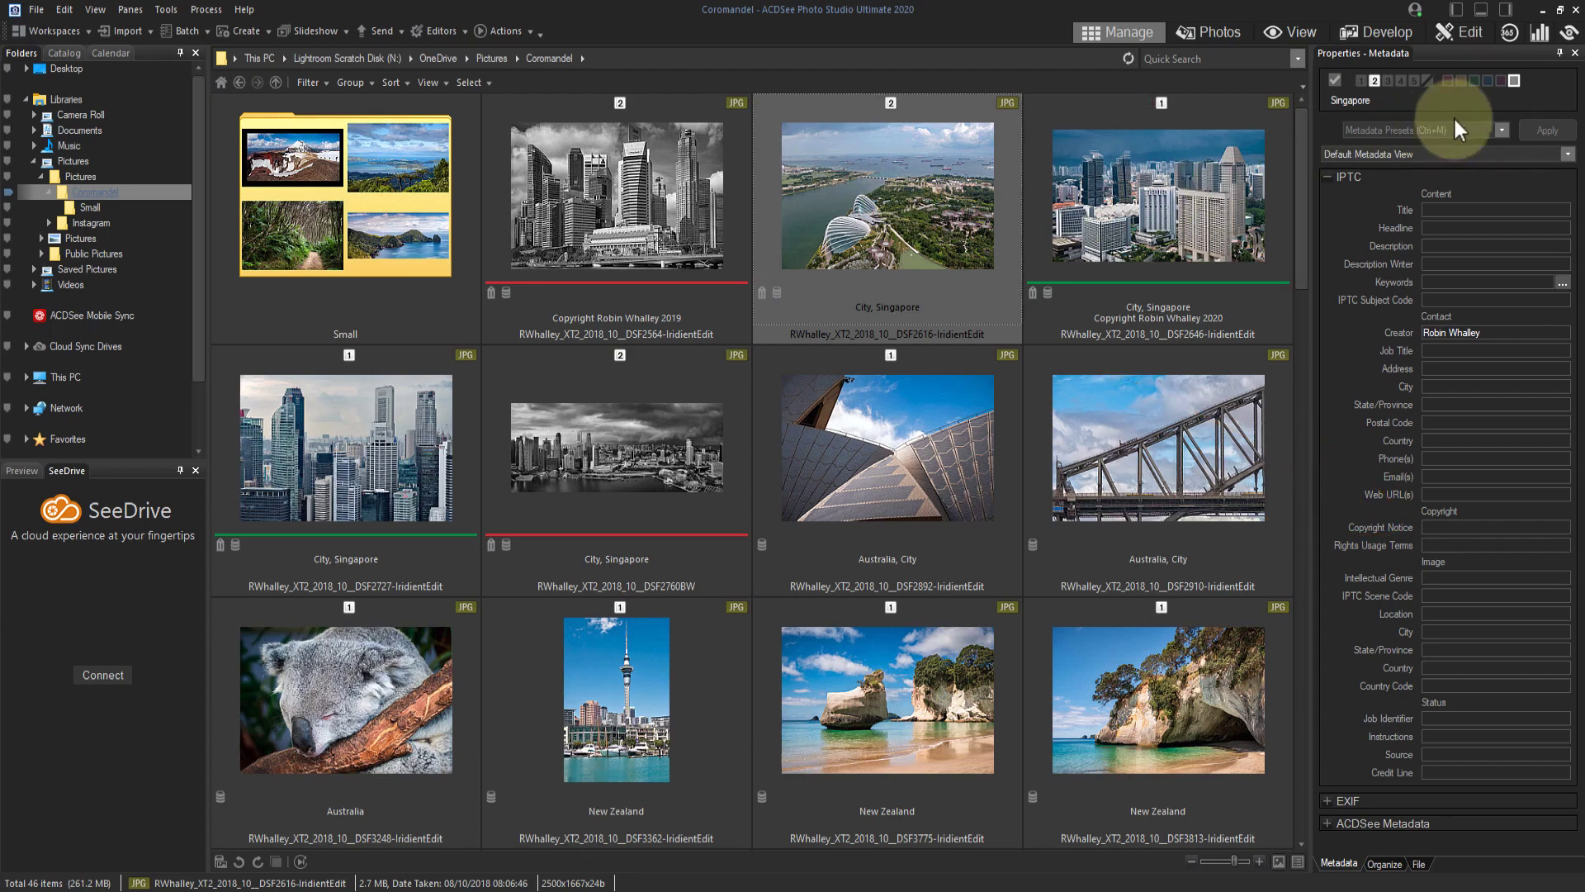
pyautogui.click(1502, 129)
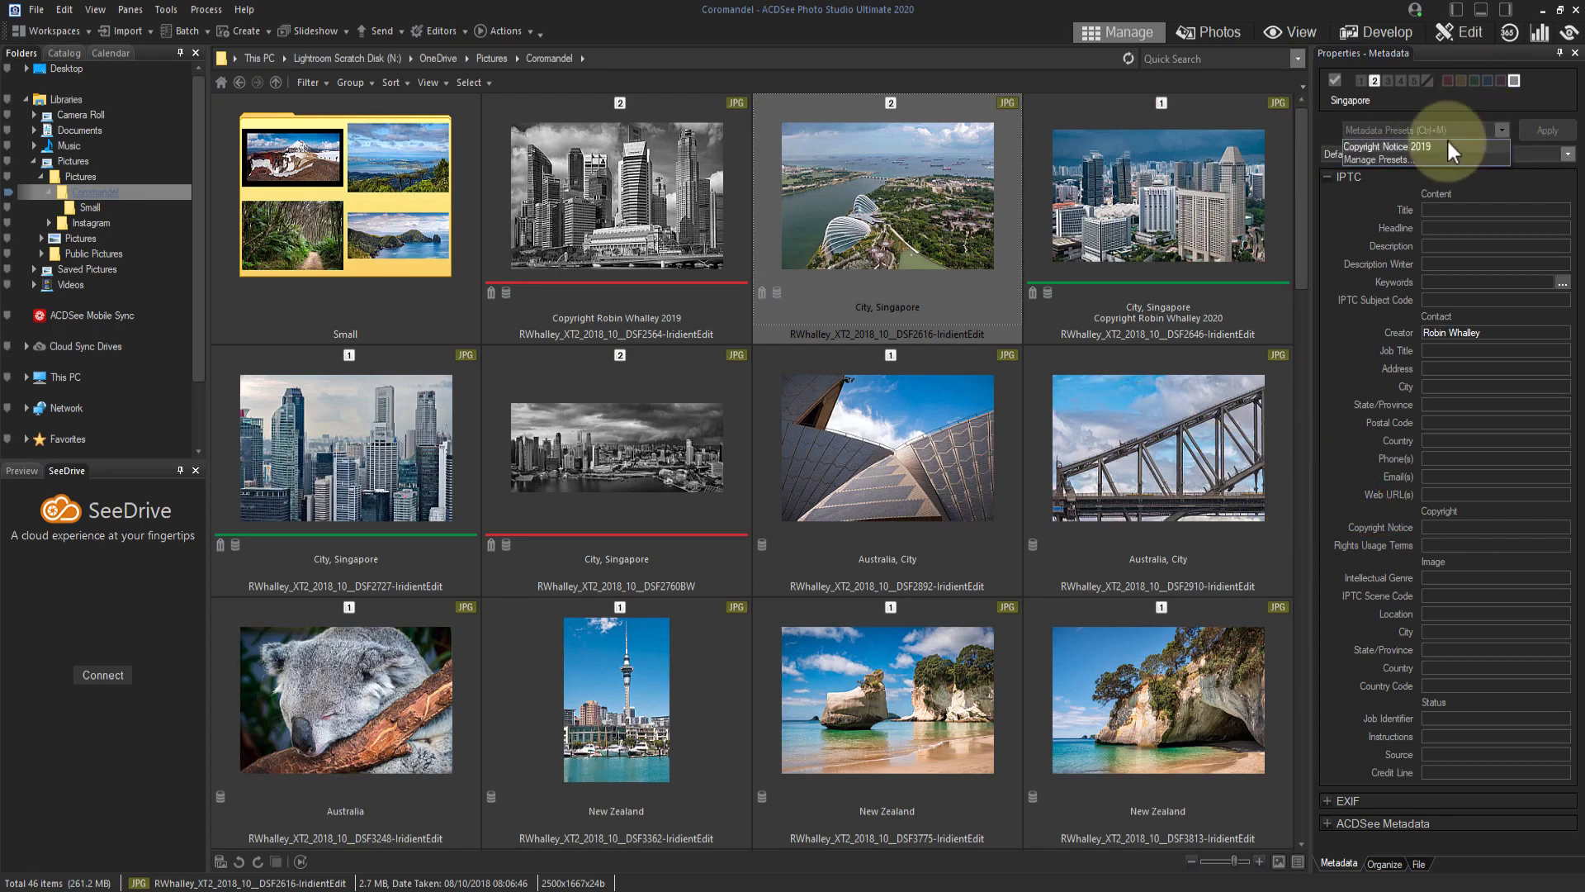
pyautogui.click(1387, 145)
pyautogui.click(1547, 130)
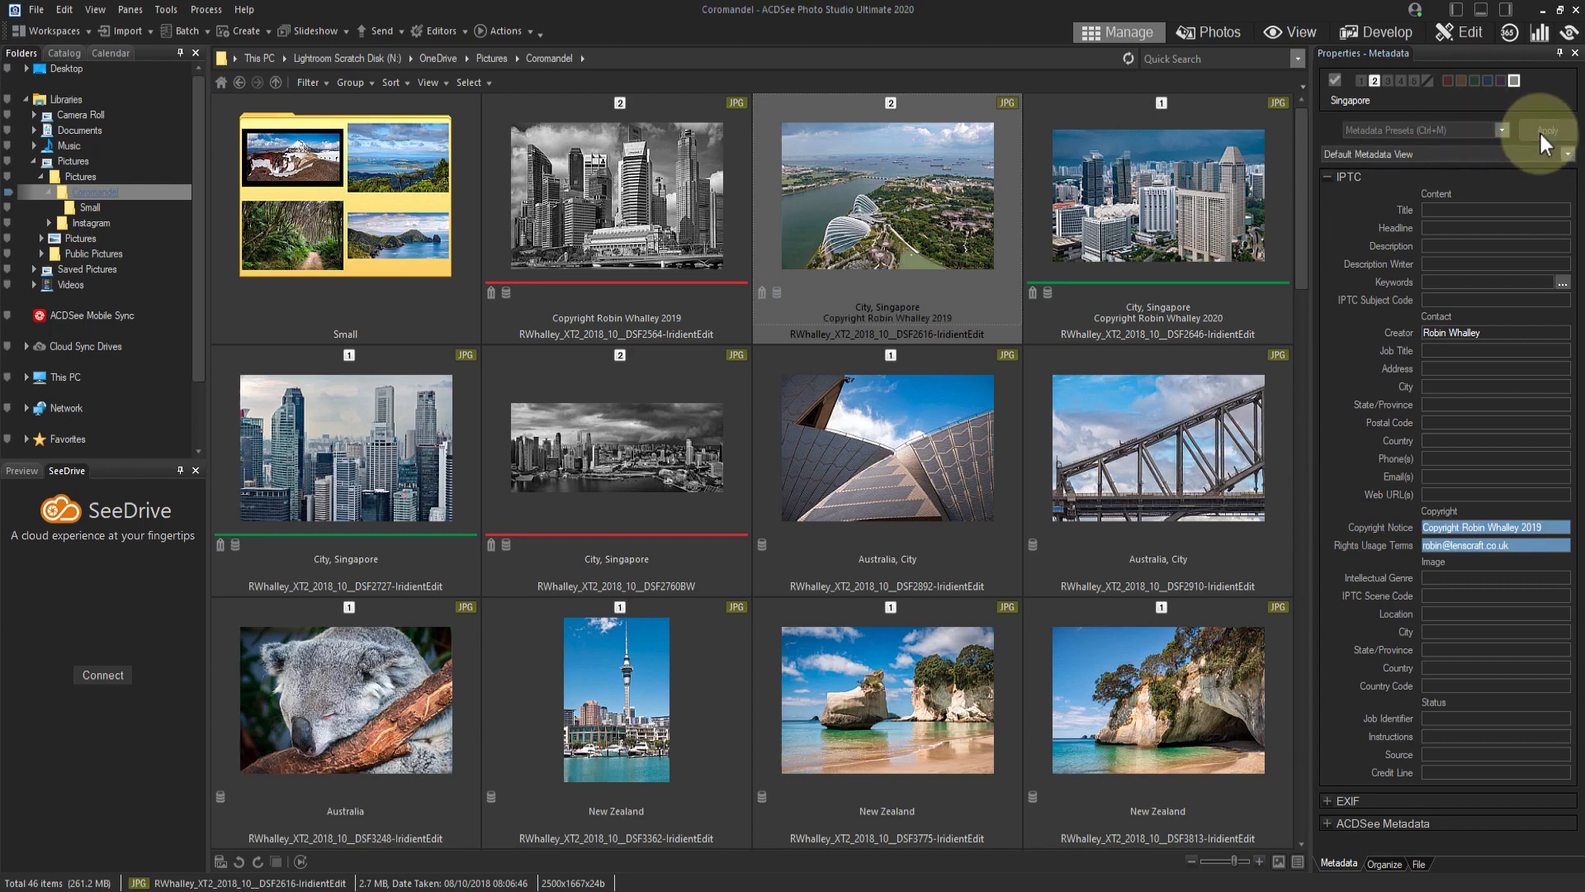
pyautogui.moveTo(1395, 442)
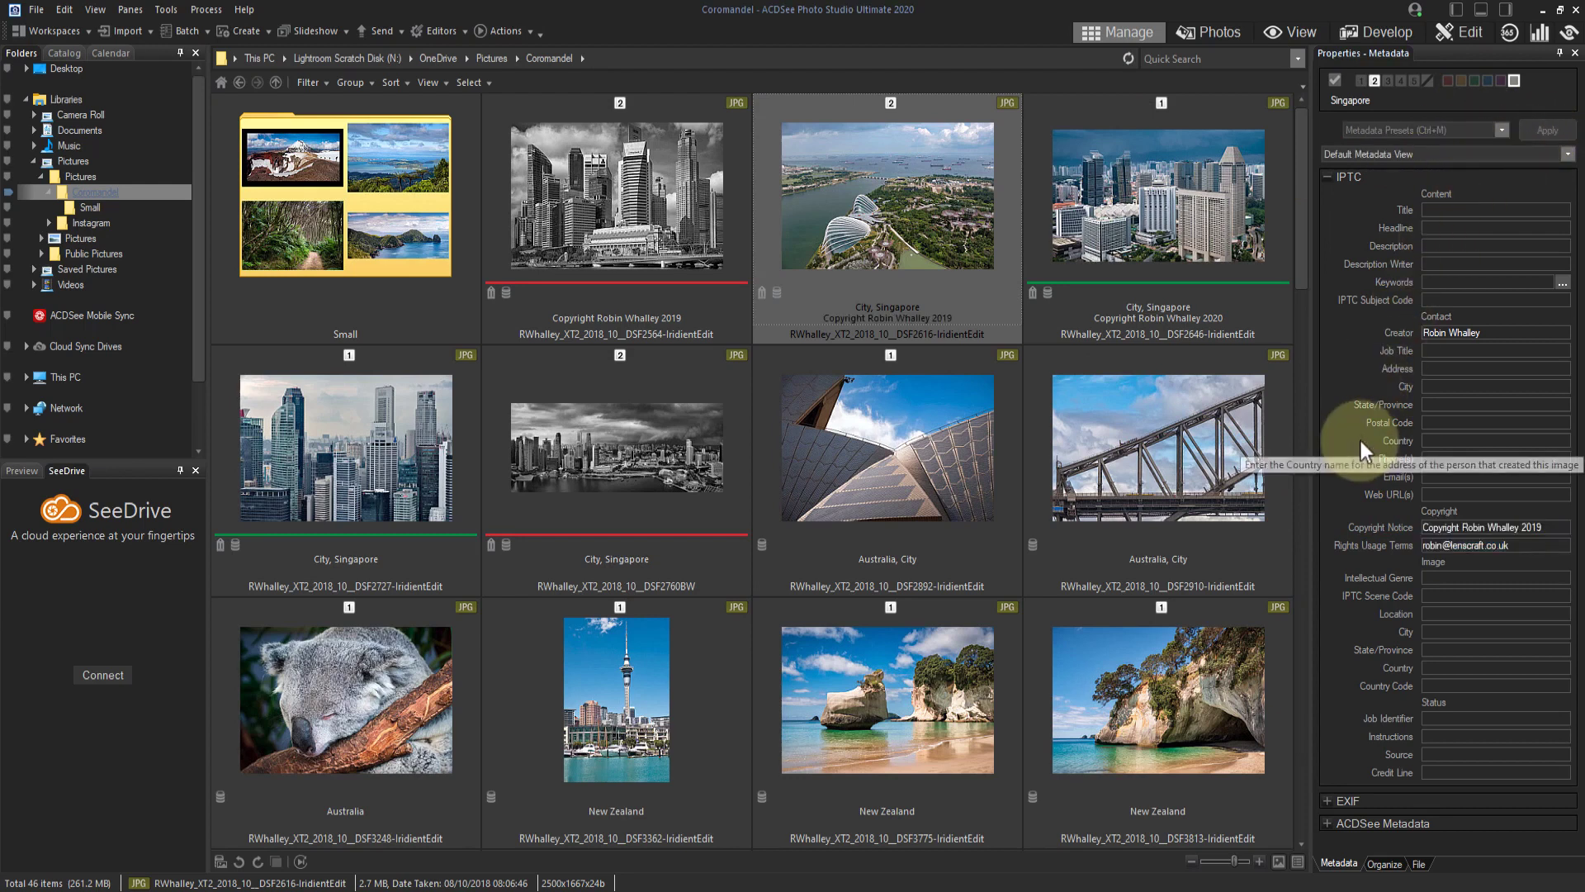
# Save the filled-in metadata fields as a new preset named 'Copyright 2020'.
pyautogui.click(1388, 130)
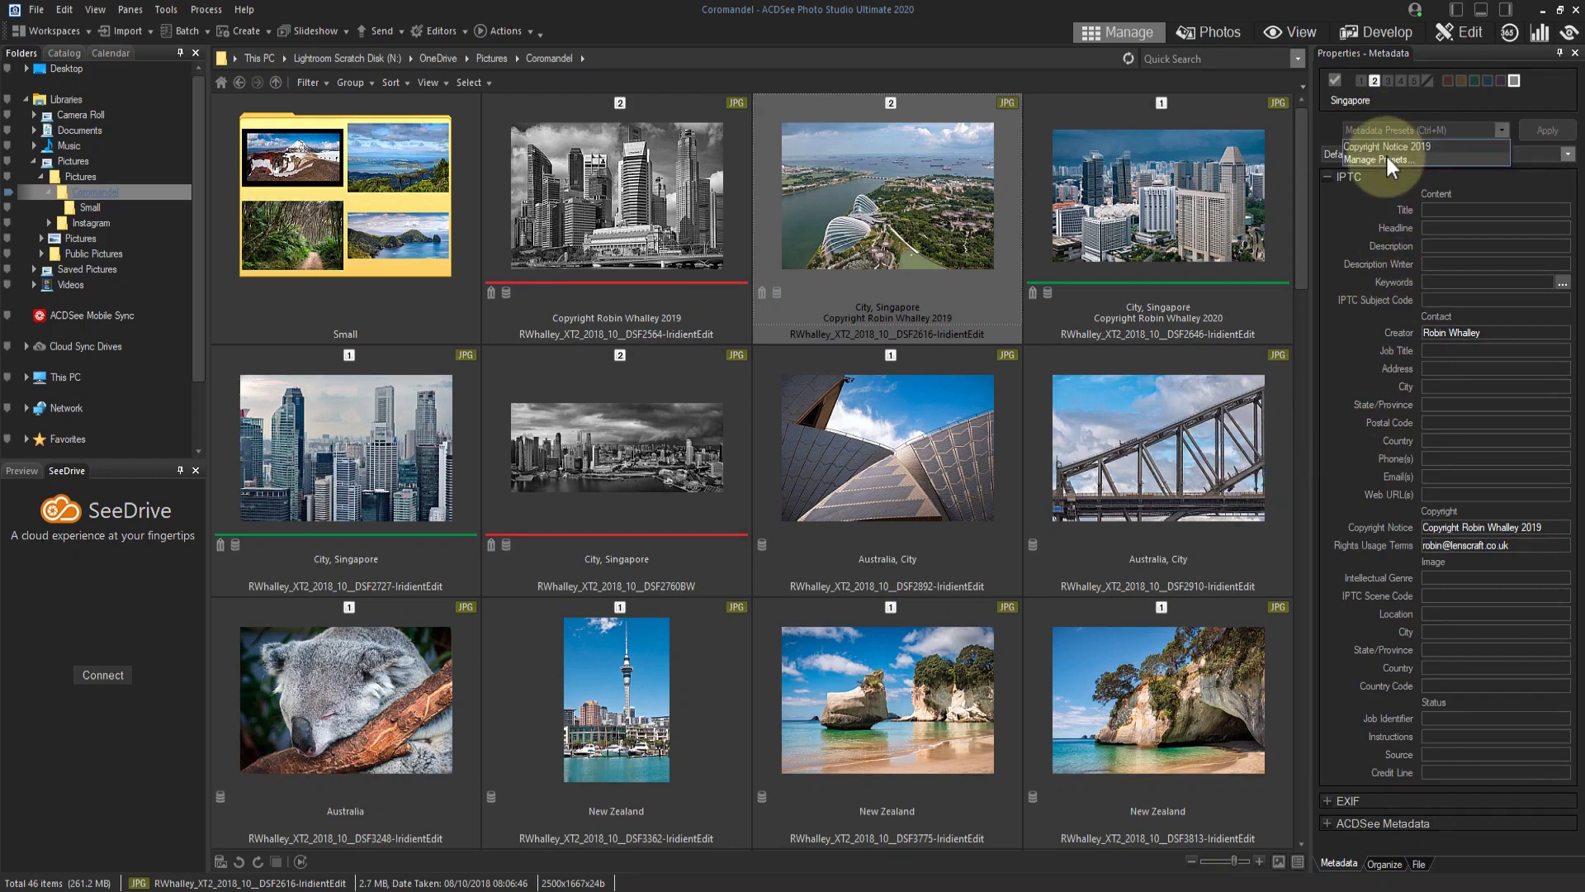
pyautogui.click(1386, 154)
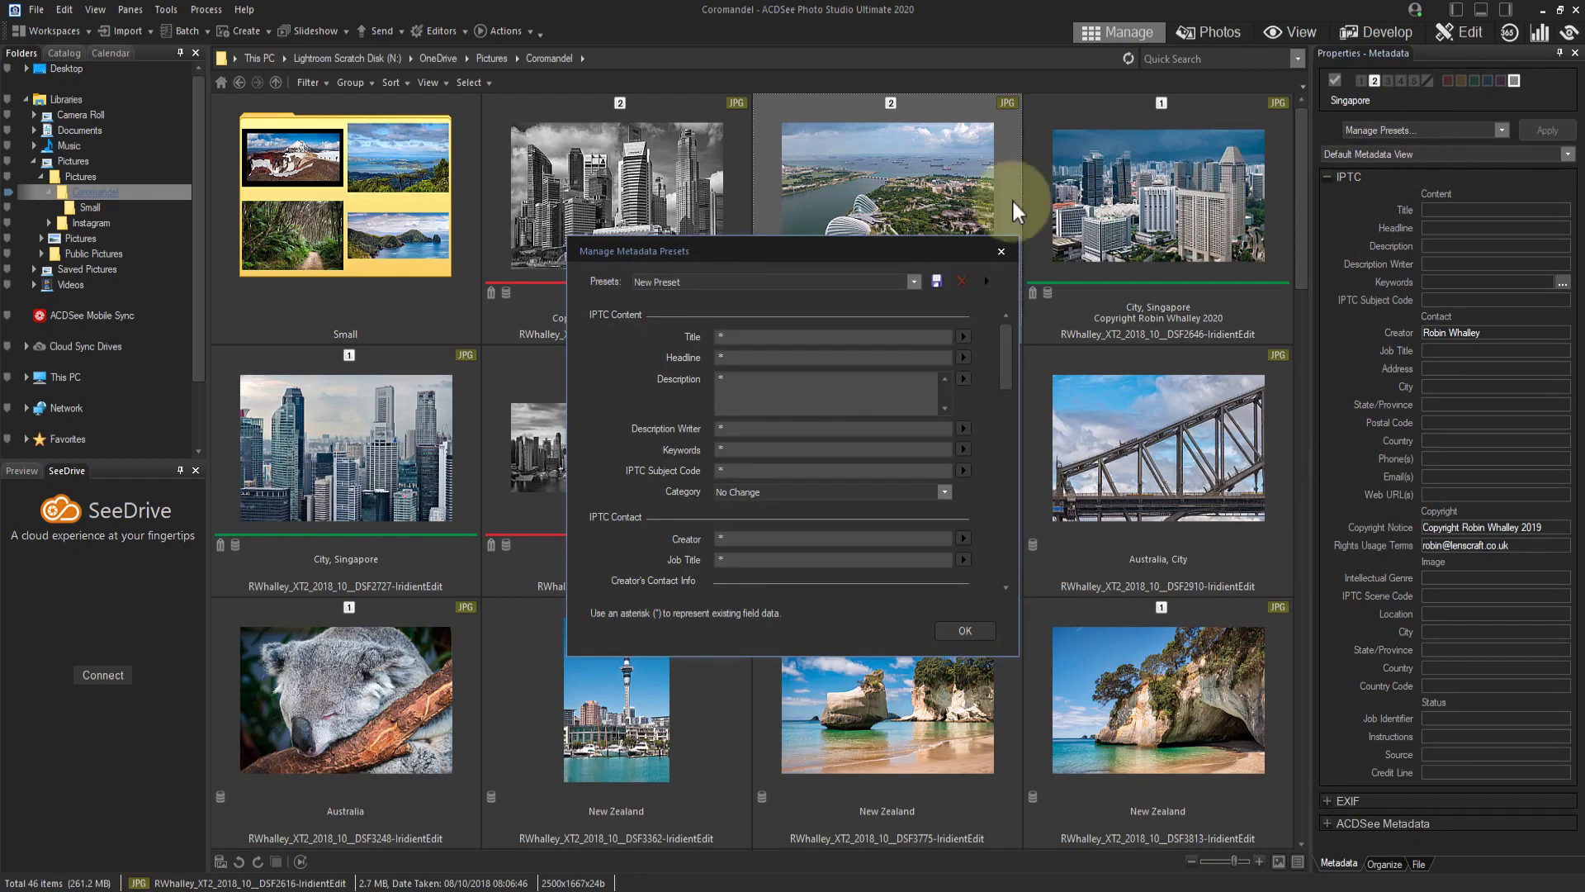
pyautogui.scroll(-5, 844, 454)
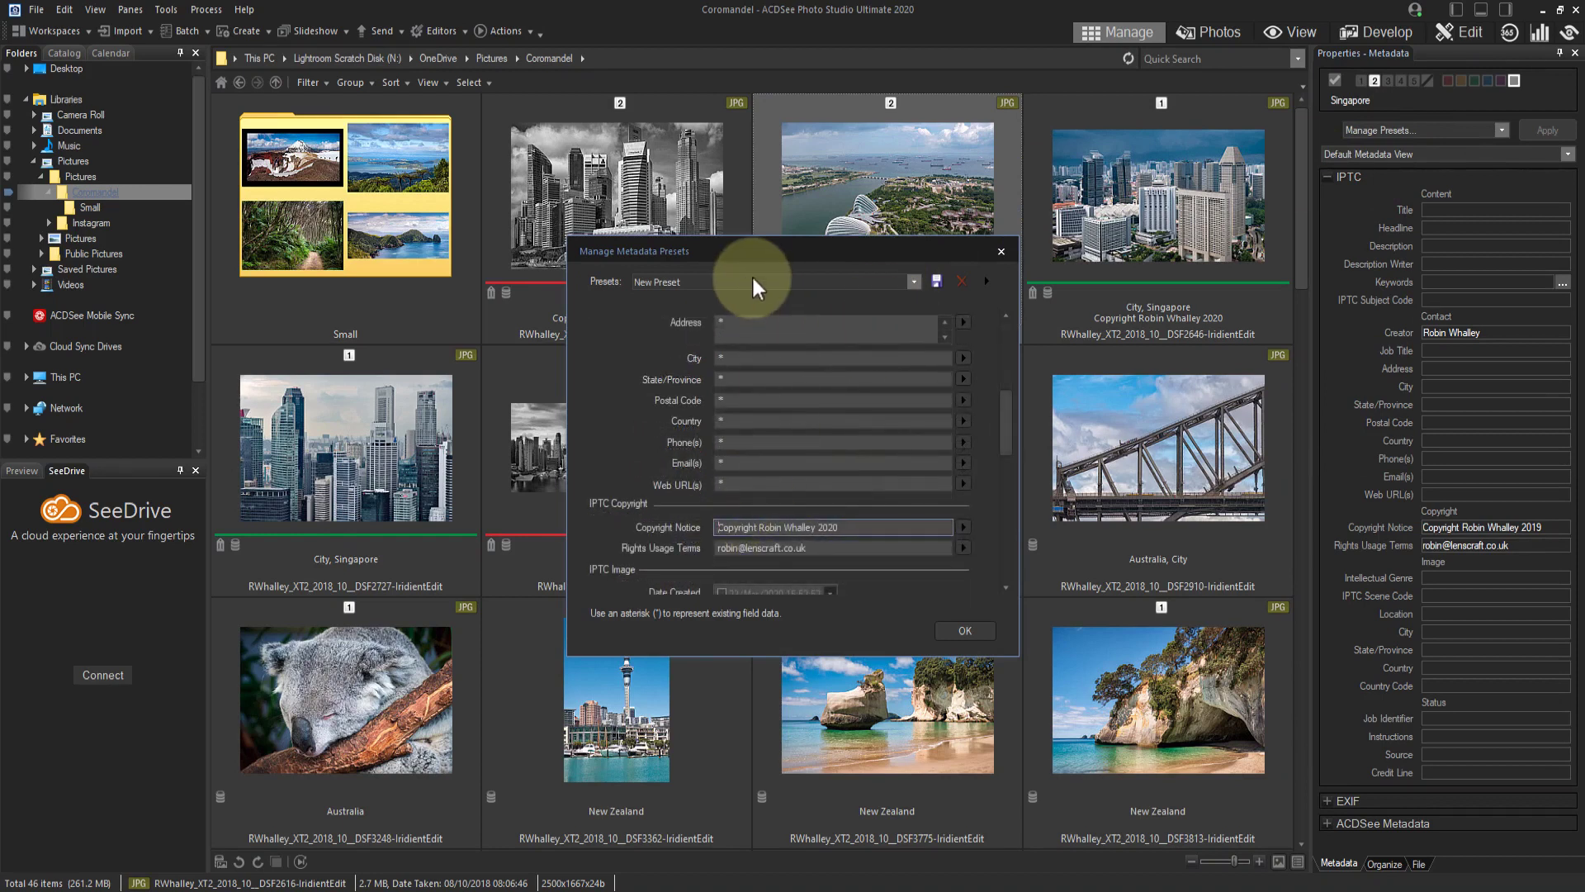
pyautogui.click(937, 282)
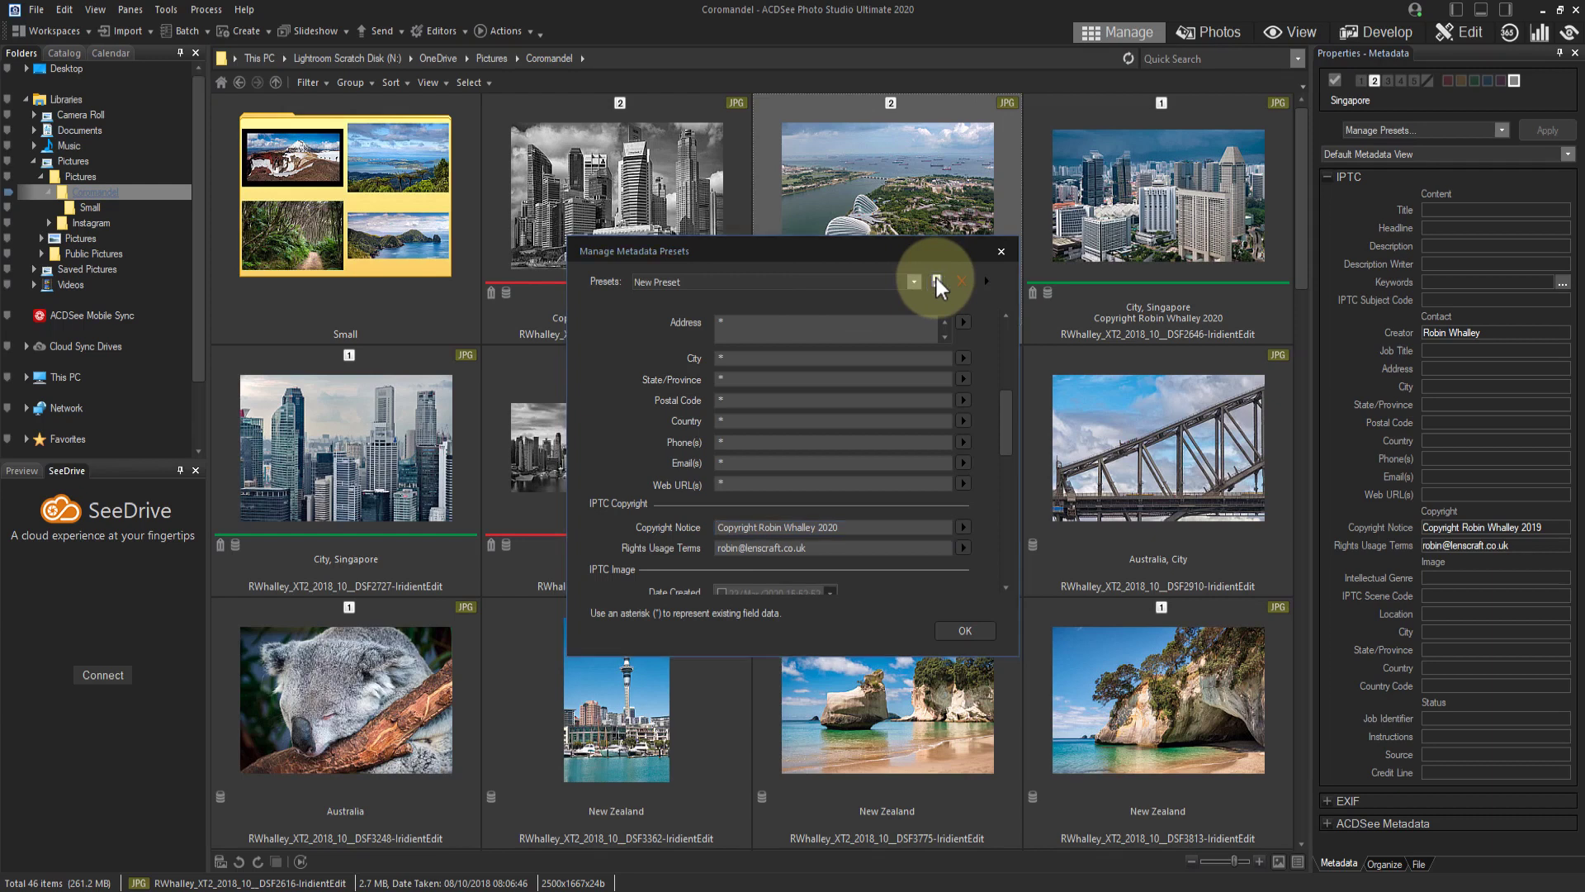
pyautogui.write('C')
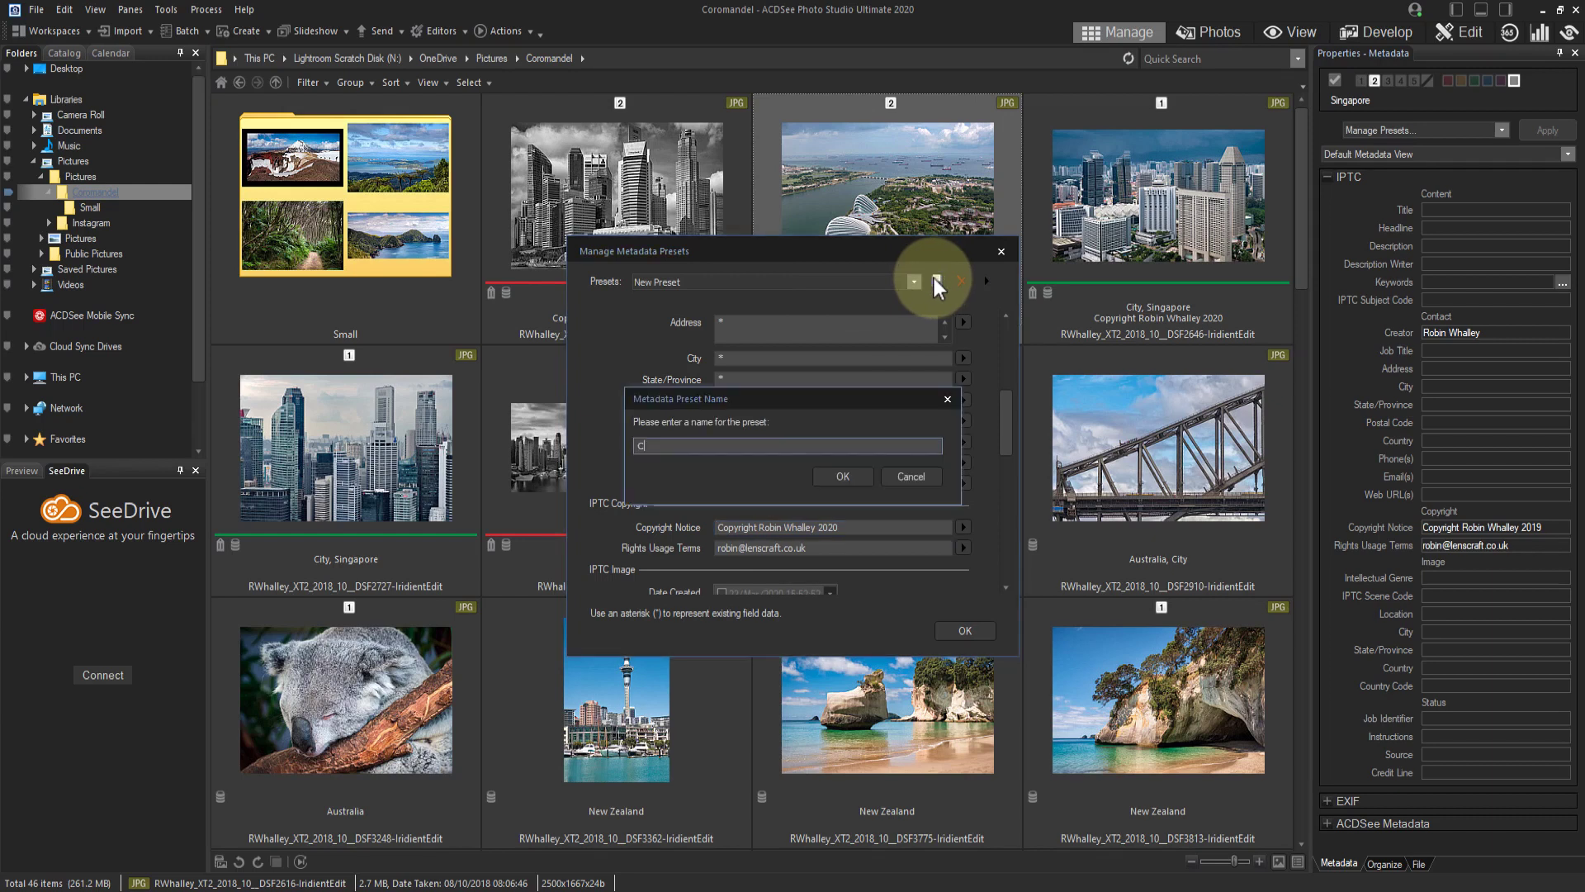
pyautogui.write('opght ')
pyautogui.write('2020')
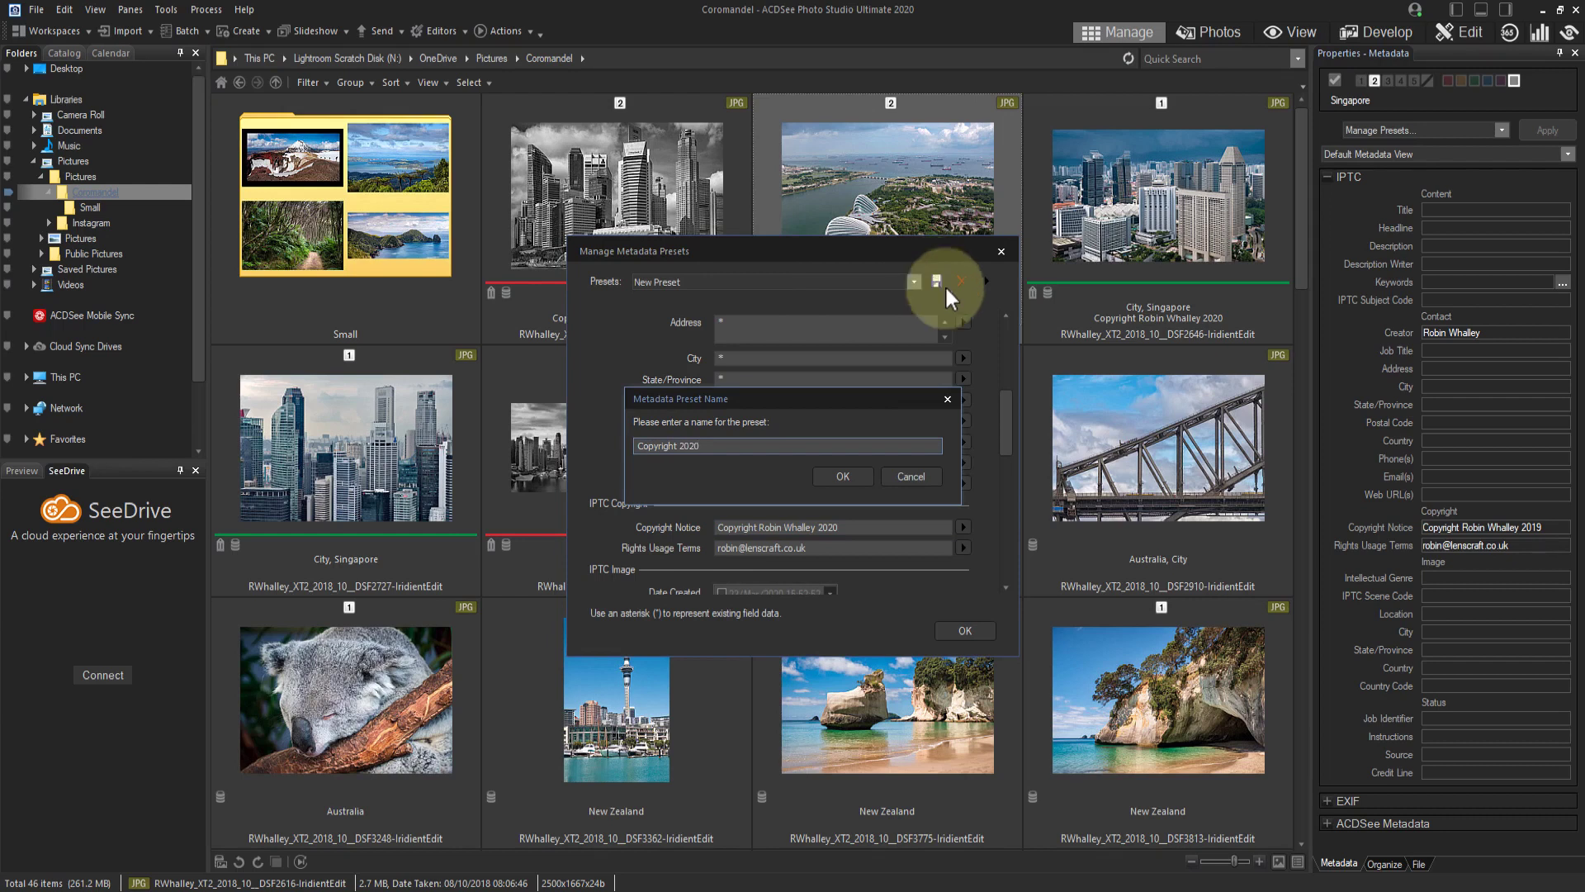
pyautogui.click(863, 474)
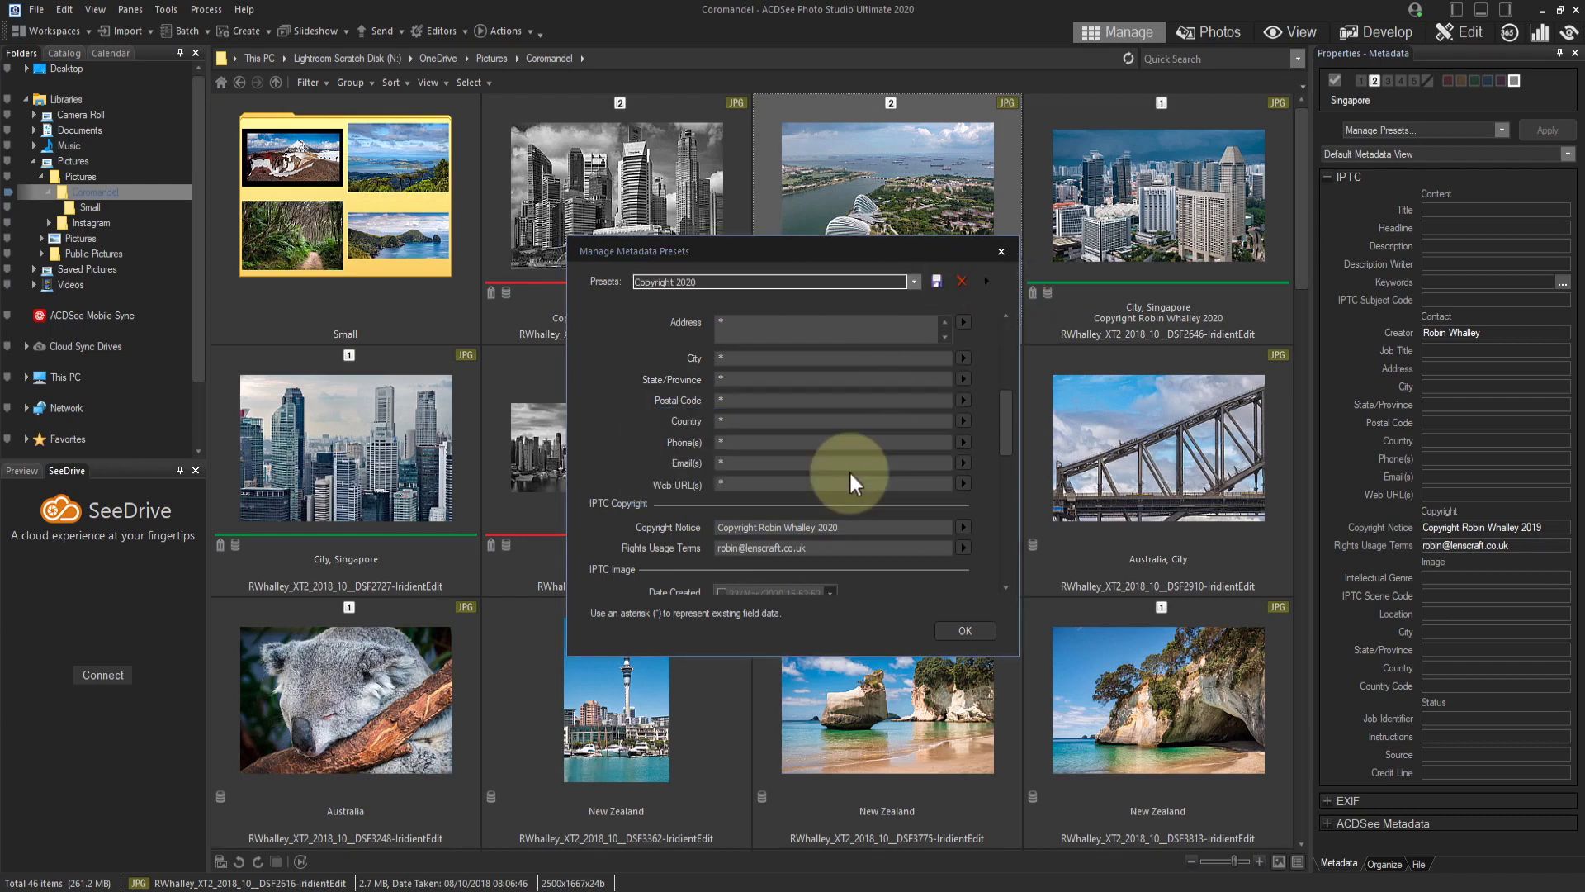
pyautogui.click(965, 630)
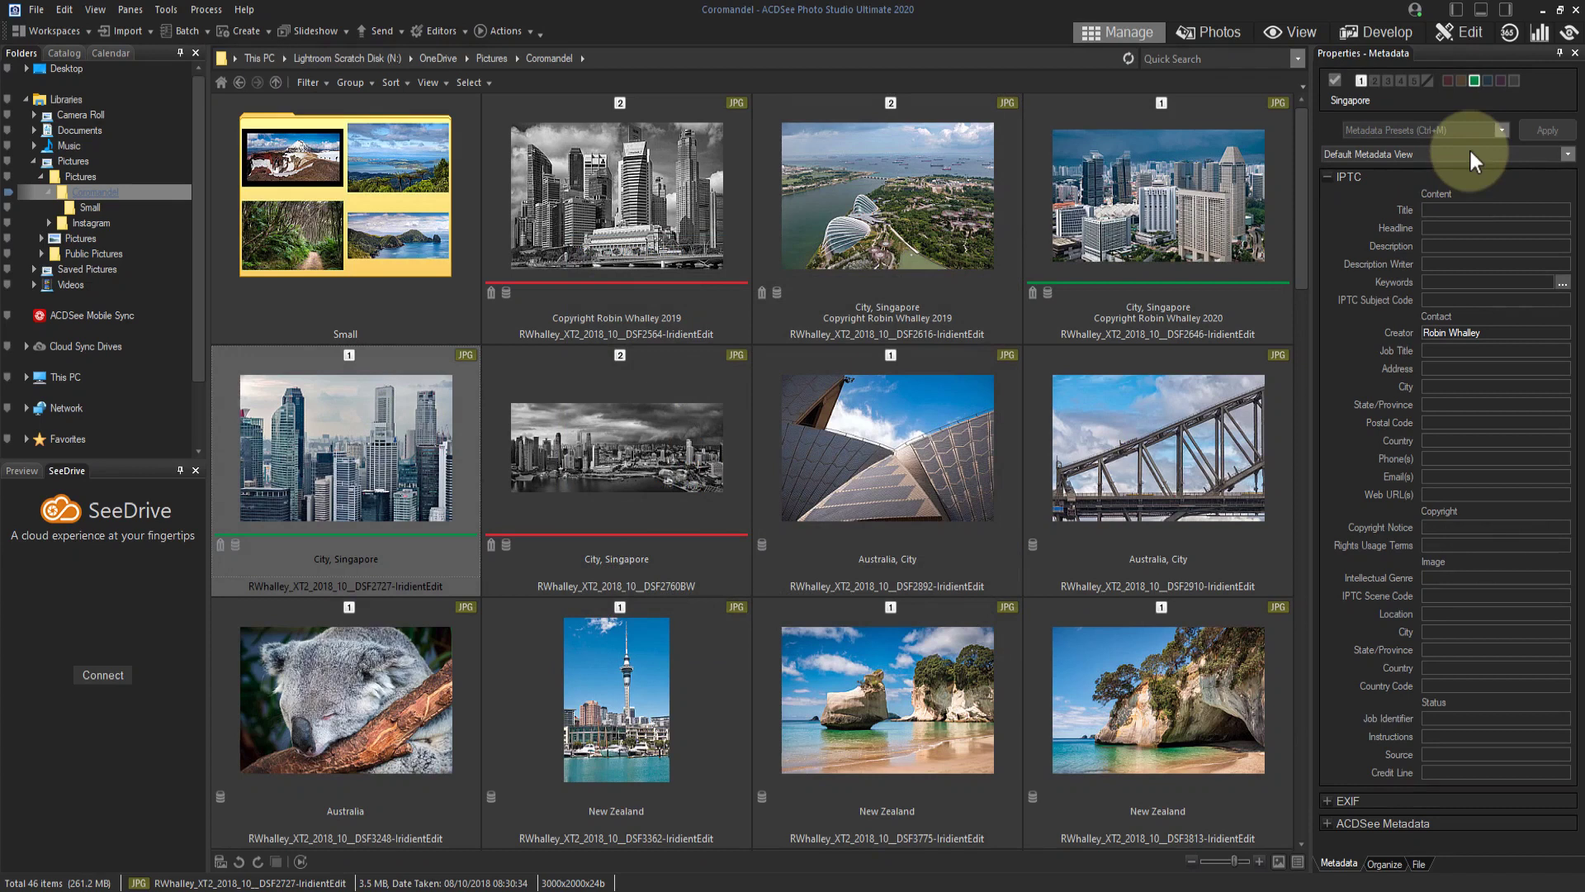
# Apply the Copyright 2020 preset to a skyline photo, then select the black-and-white skyline image.
pyautogui.click(1479, 130)
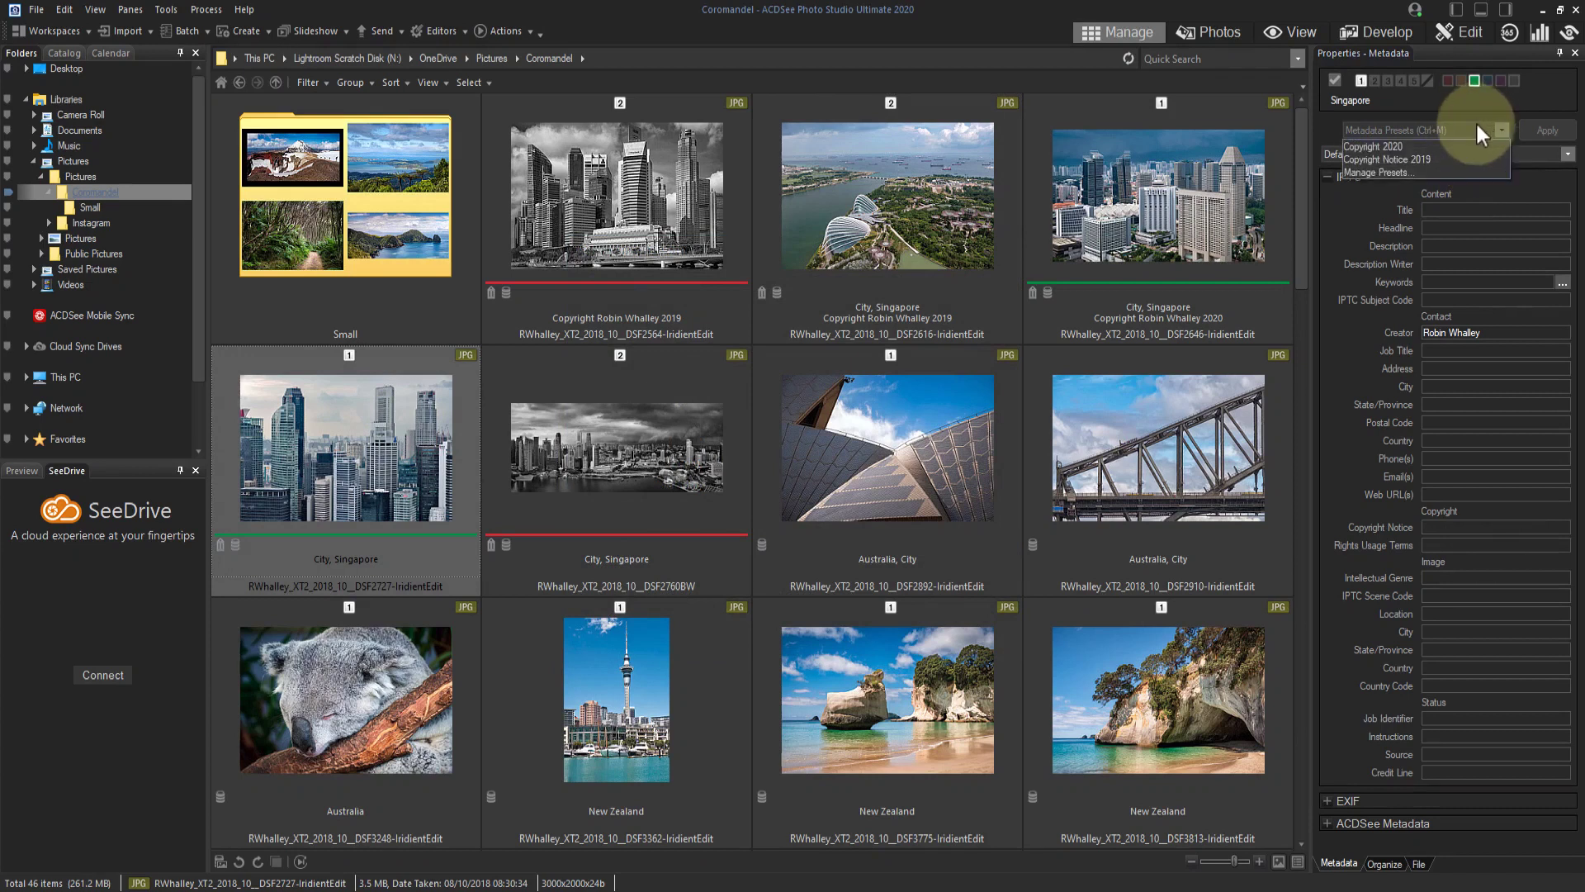
pyautogui.click(1410, 145)
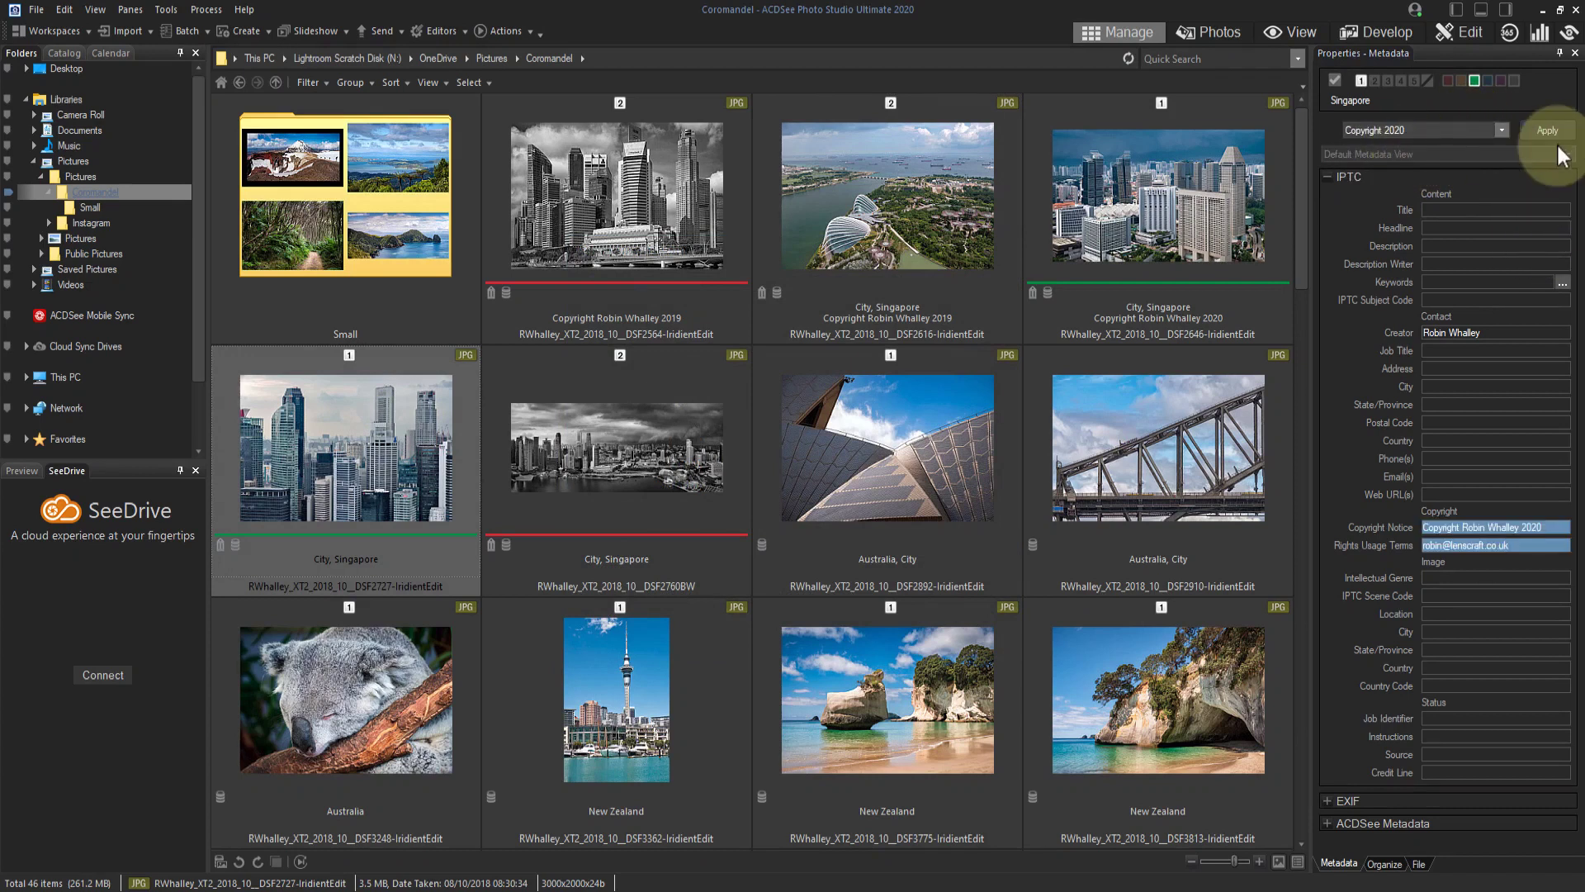
pyautogui.click(1552, 130)
pyautogui.click(682, 198)
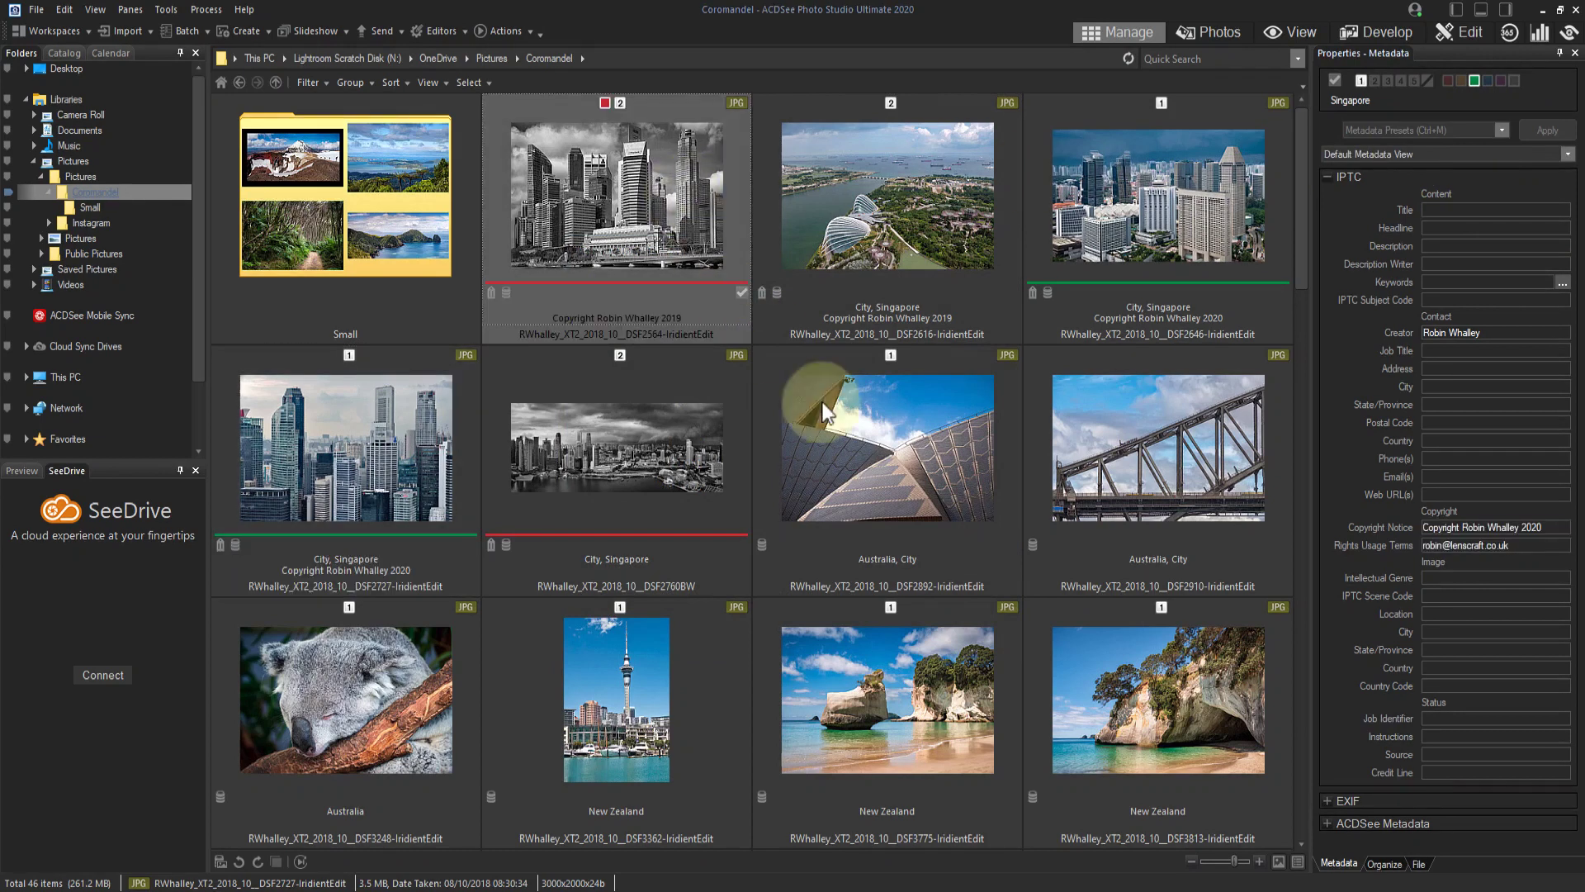
pyautogui.click(848, 434)
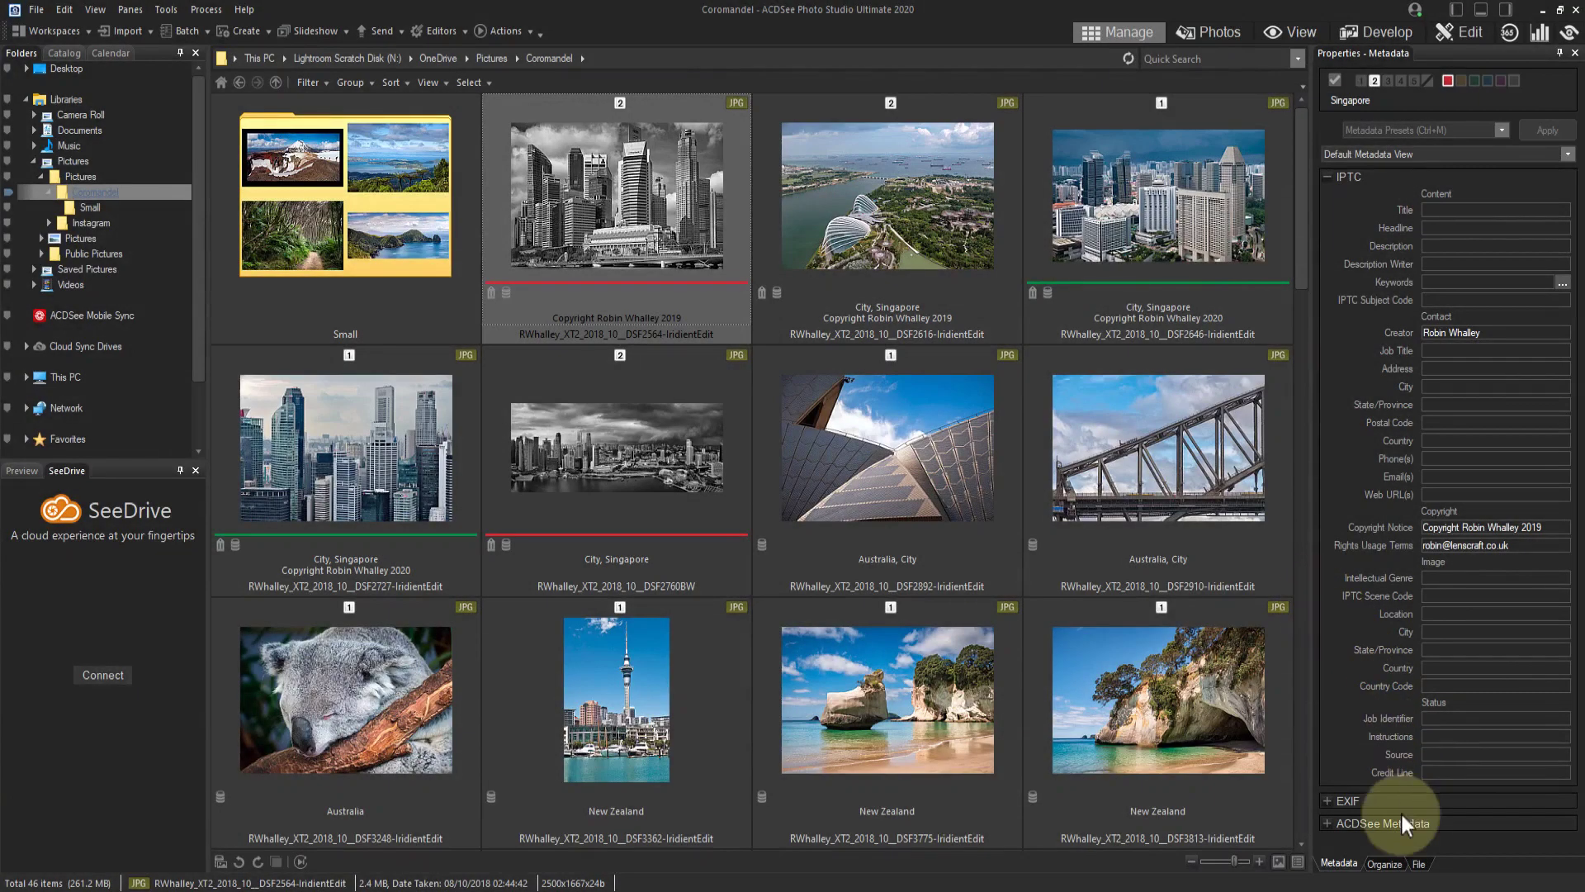
# Tag the black-and-white skyline photo with Singapore, City and Building, then select the Opera House photo.
pyautogui.click(1384, 863)
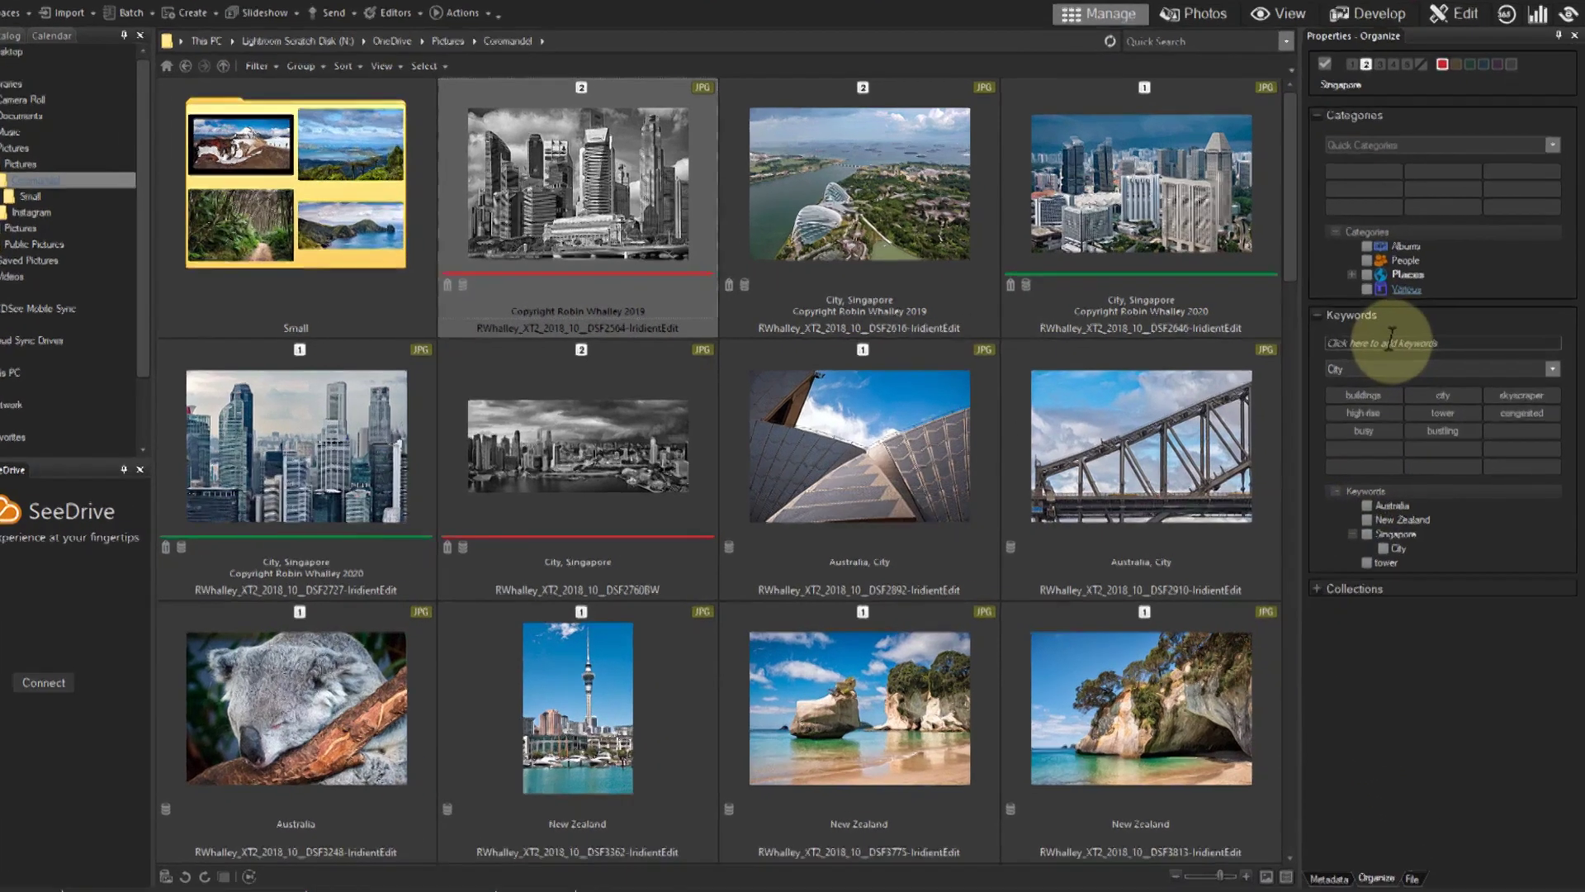
pyautogui.click(1389, 342)
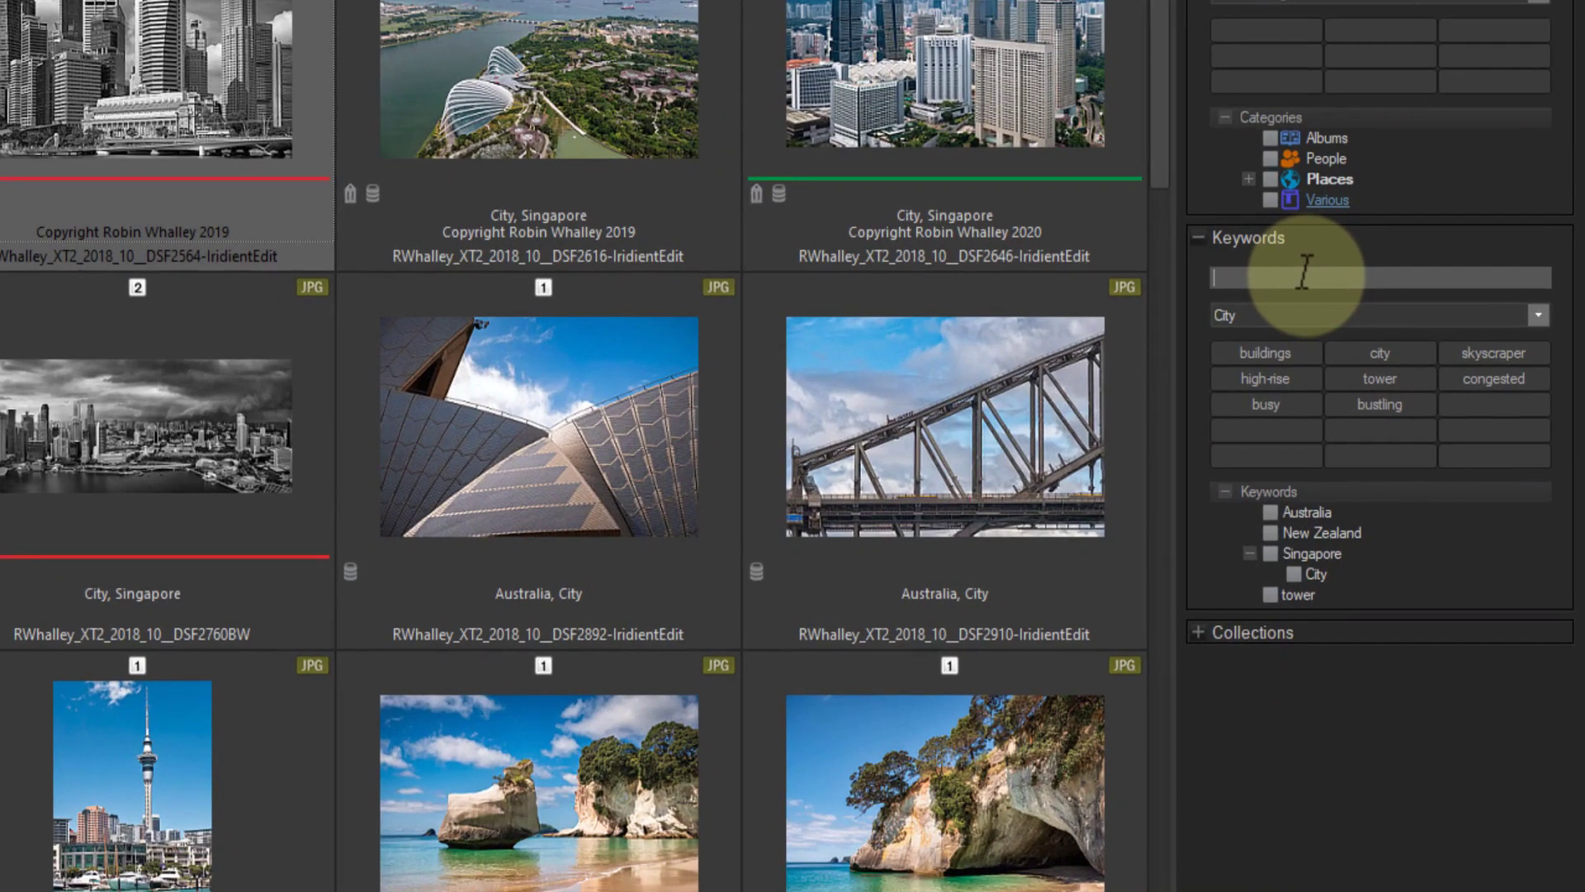
pyautogui.click(1269, 554)
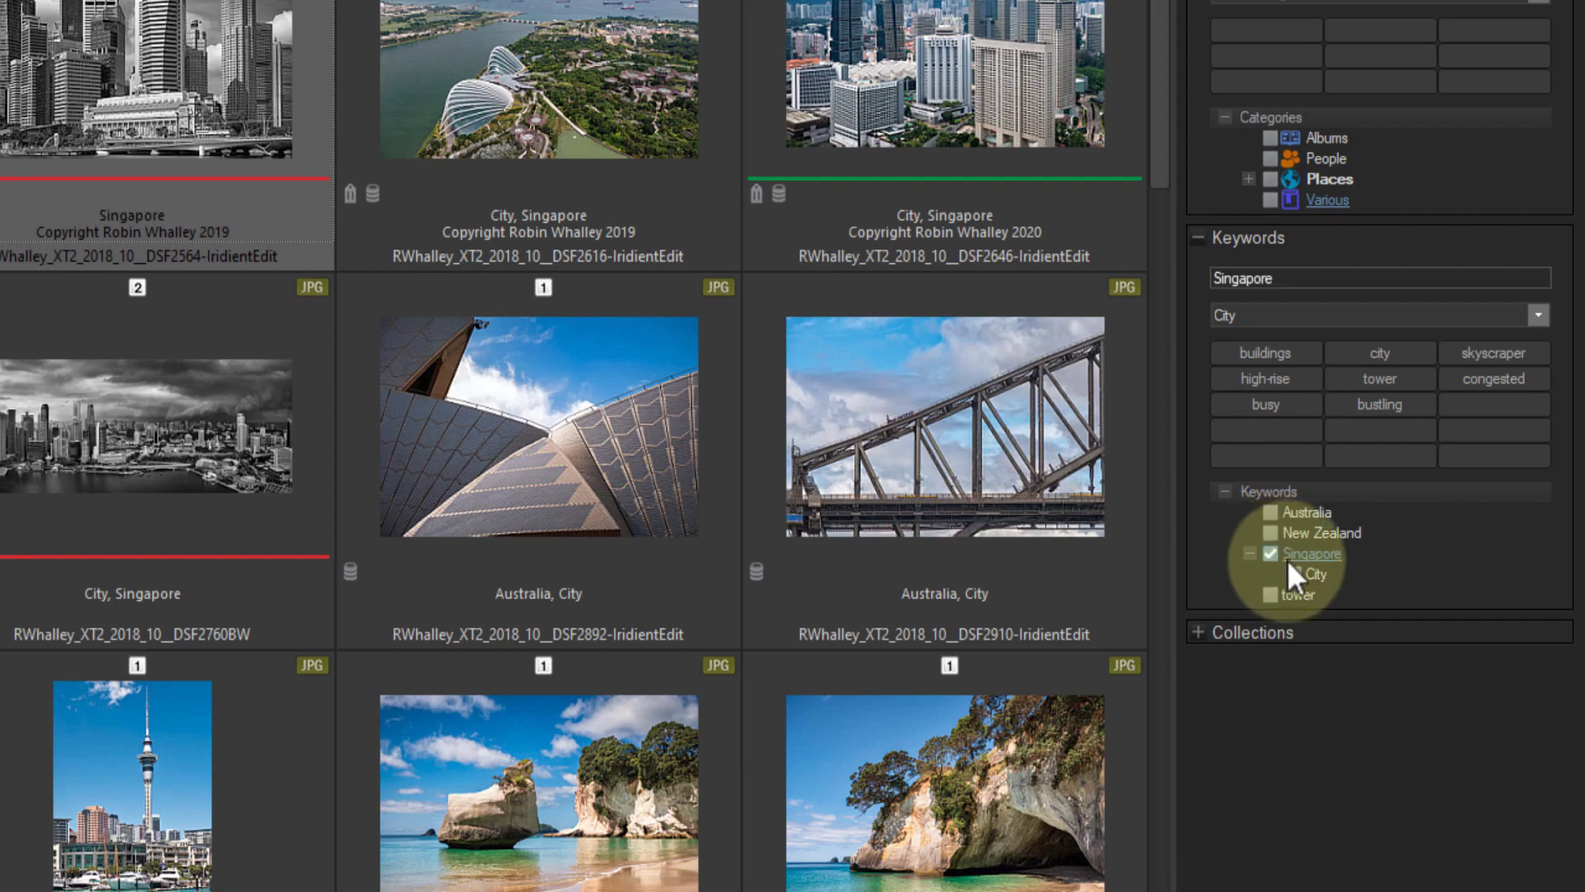
pyautogui.click(1307, 278)
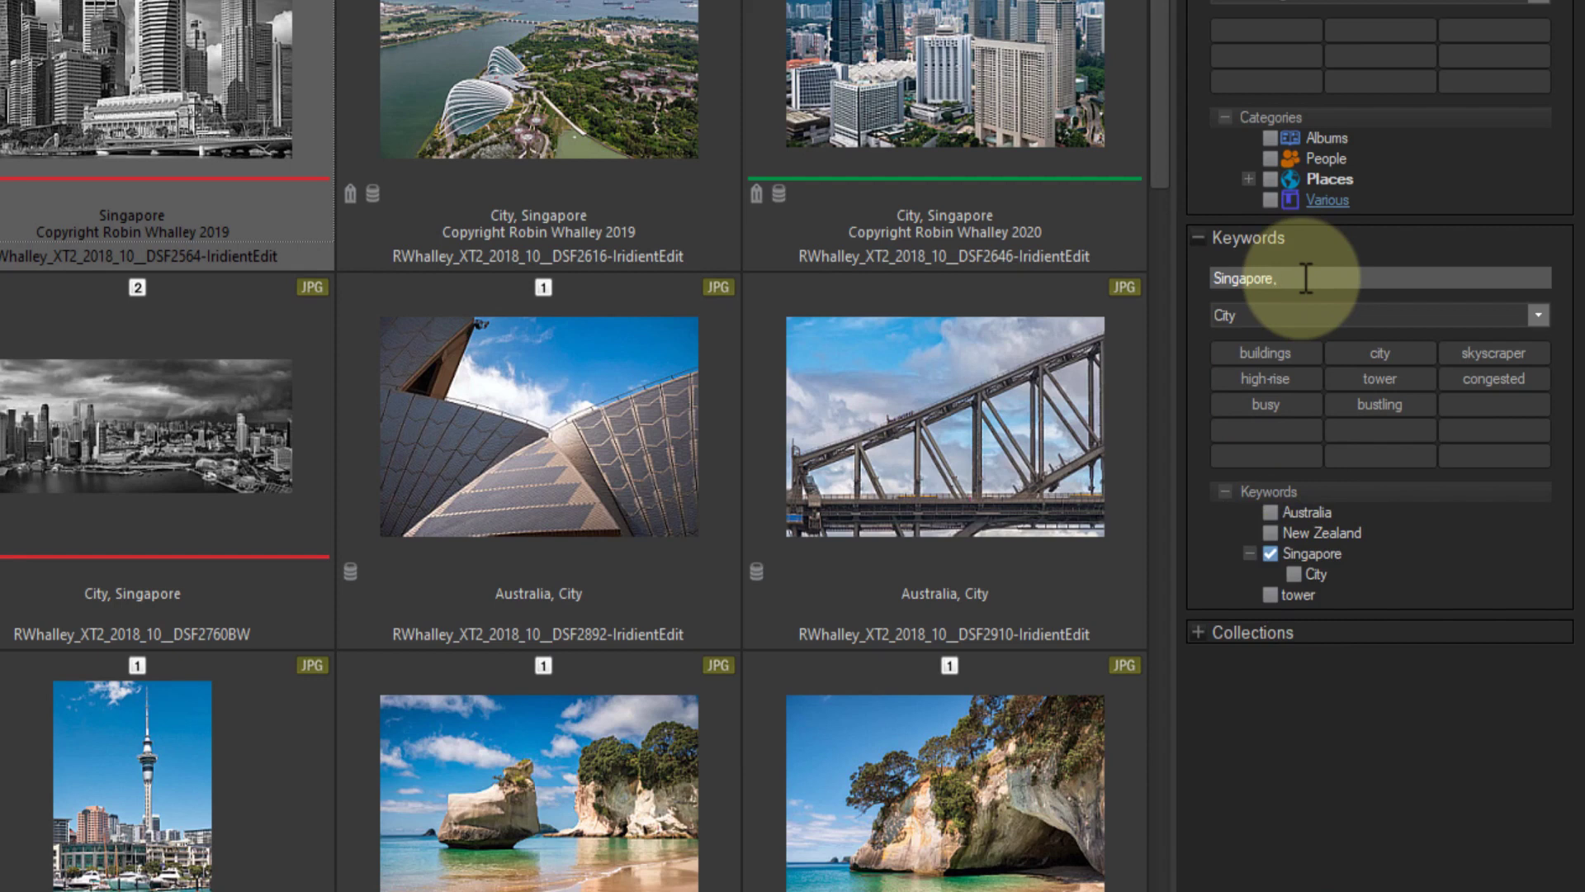
pyautogui.write('City')
pyautogui.press('Return')
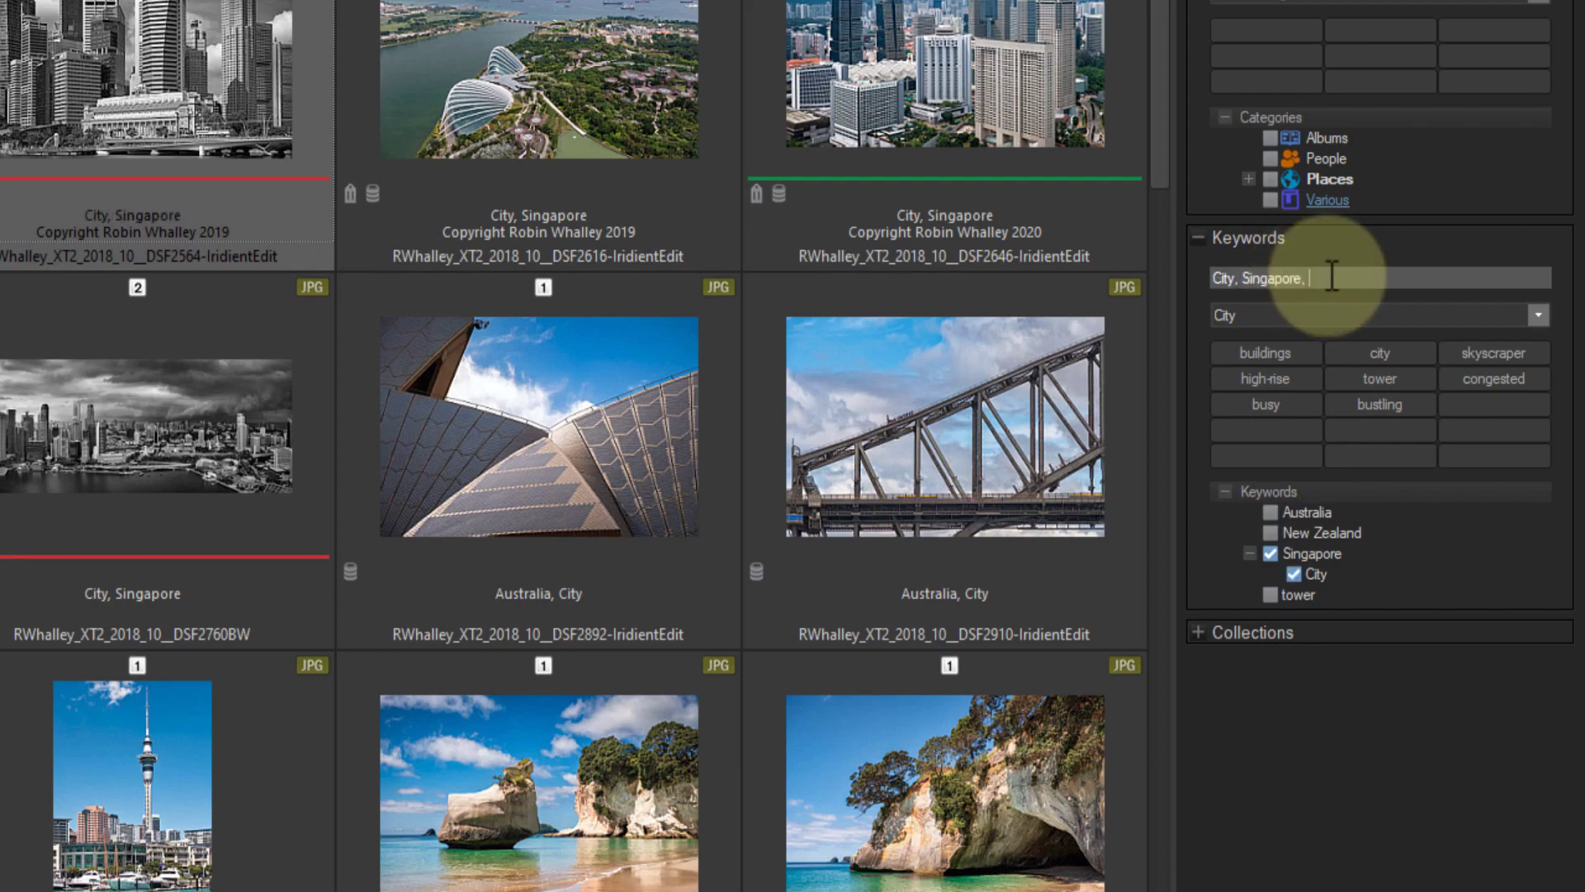
pyautogui.write('Buil')
pyautogui.write('ding')
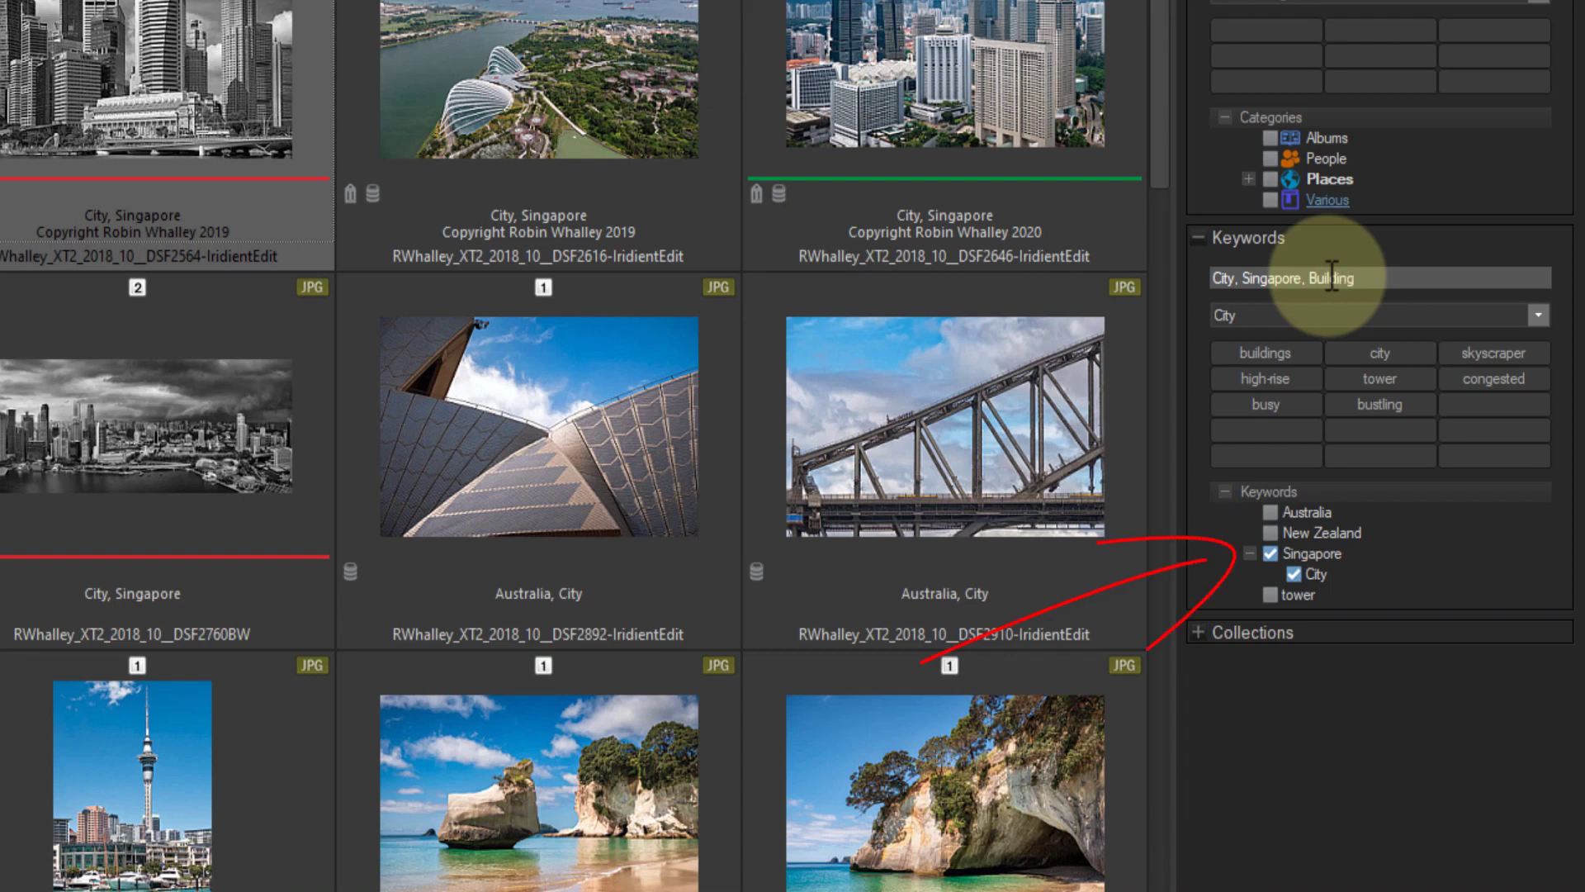
pyautogui.press('Return')
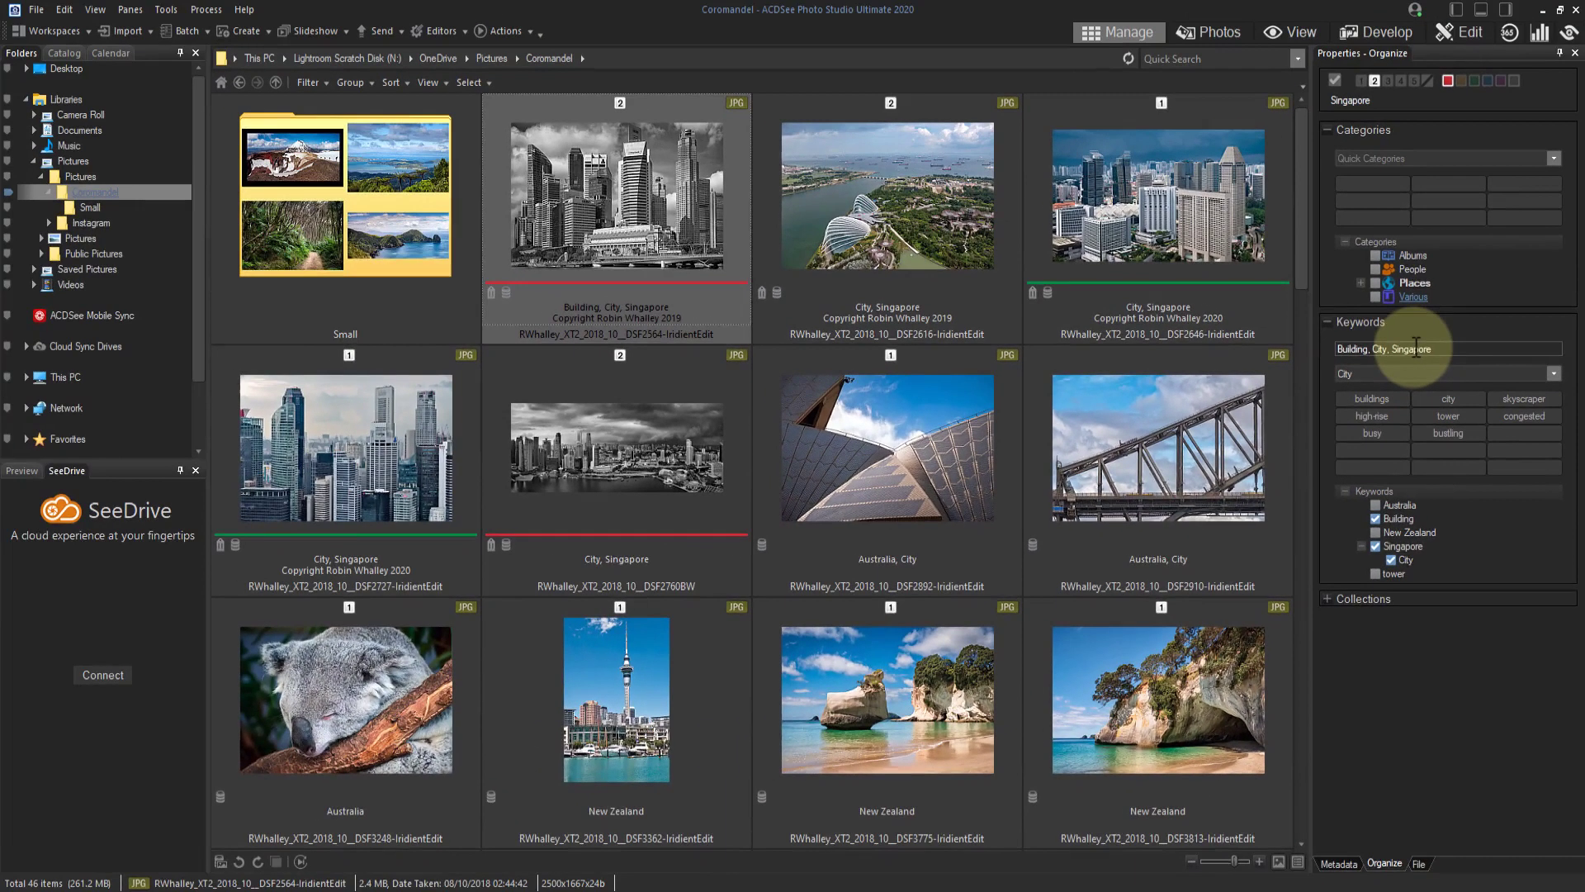
pyautogui.click(948, 440)
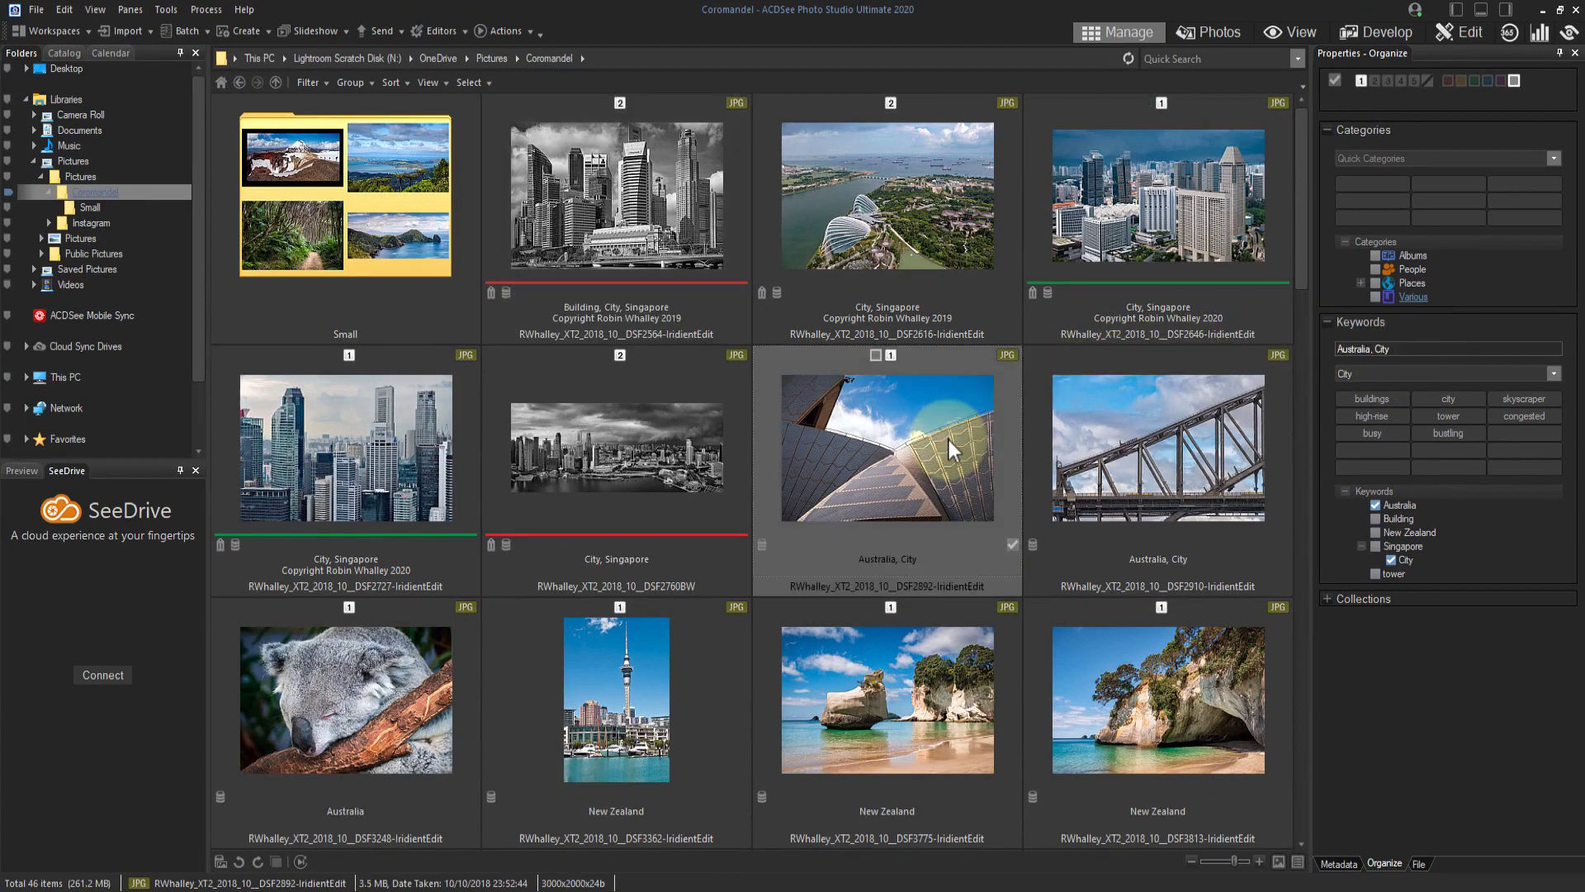
# Create a Sydney keyword under Australia and tag the Opera House photo with it.
pyautogui.rightClick(1412, 508)
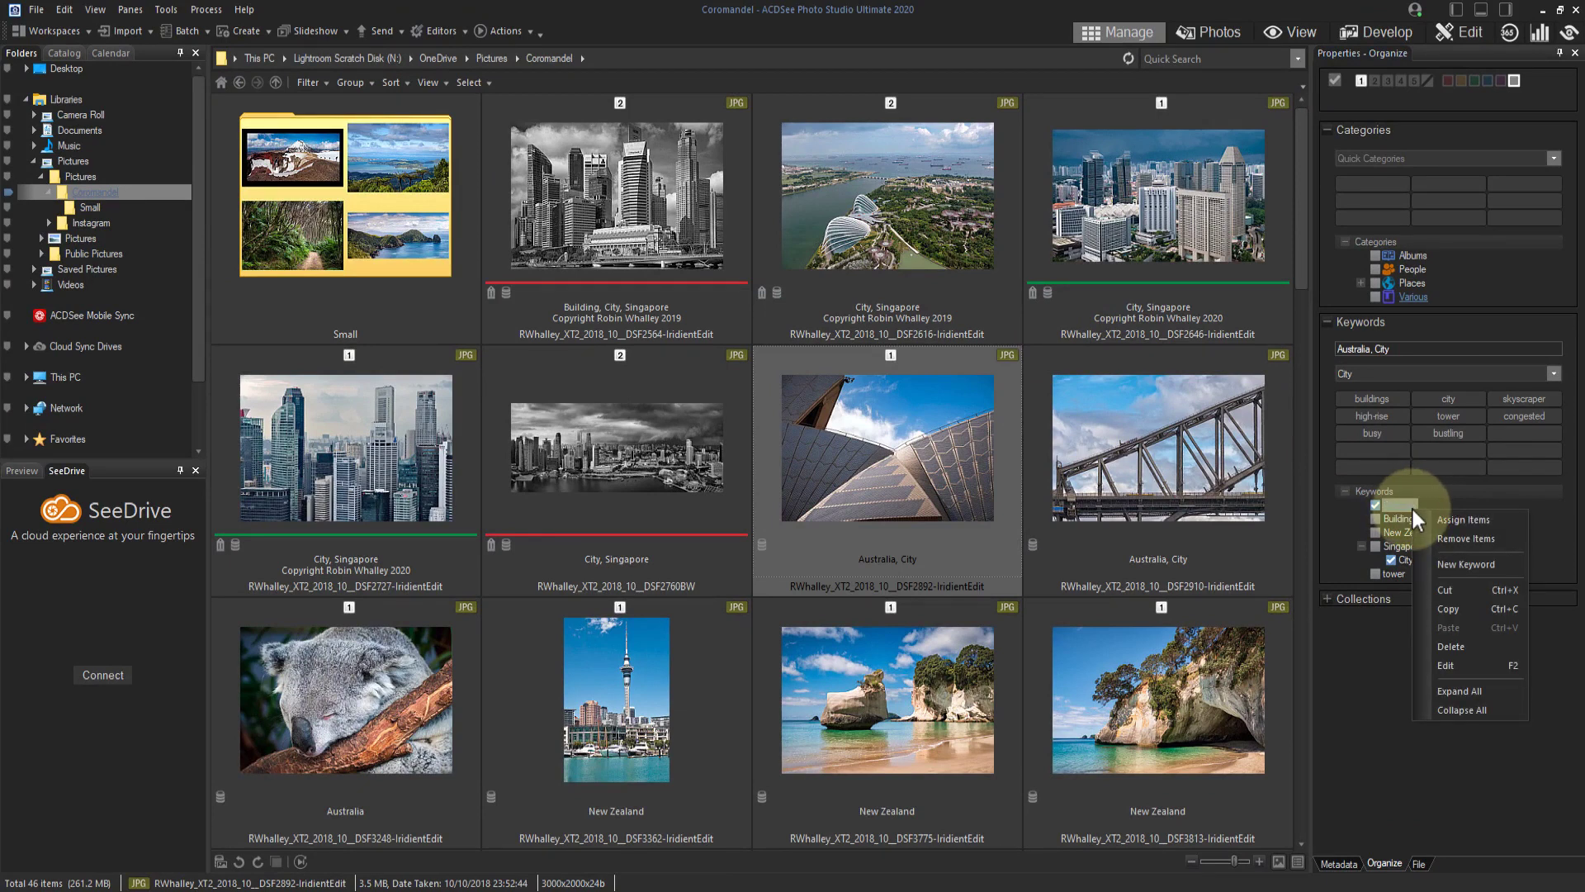
pyautogui.click(1480, 560)
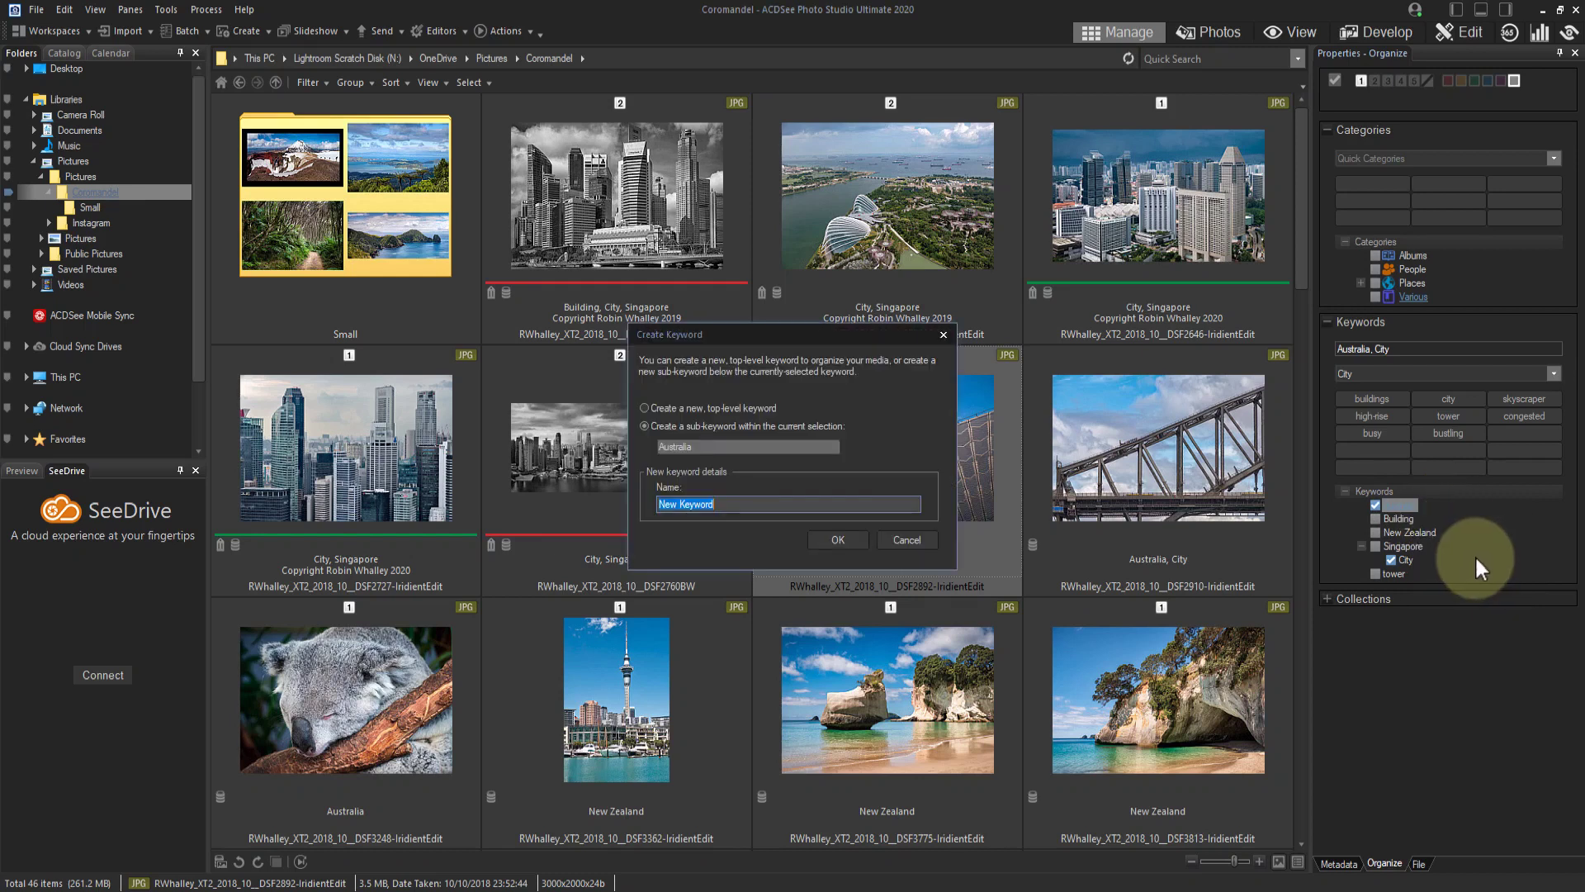
pyautogui.write('Sydney')
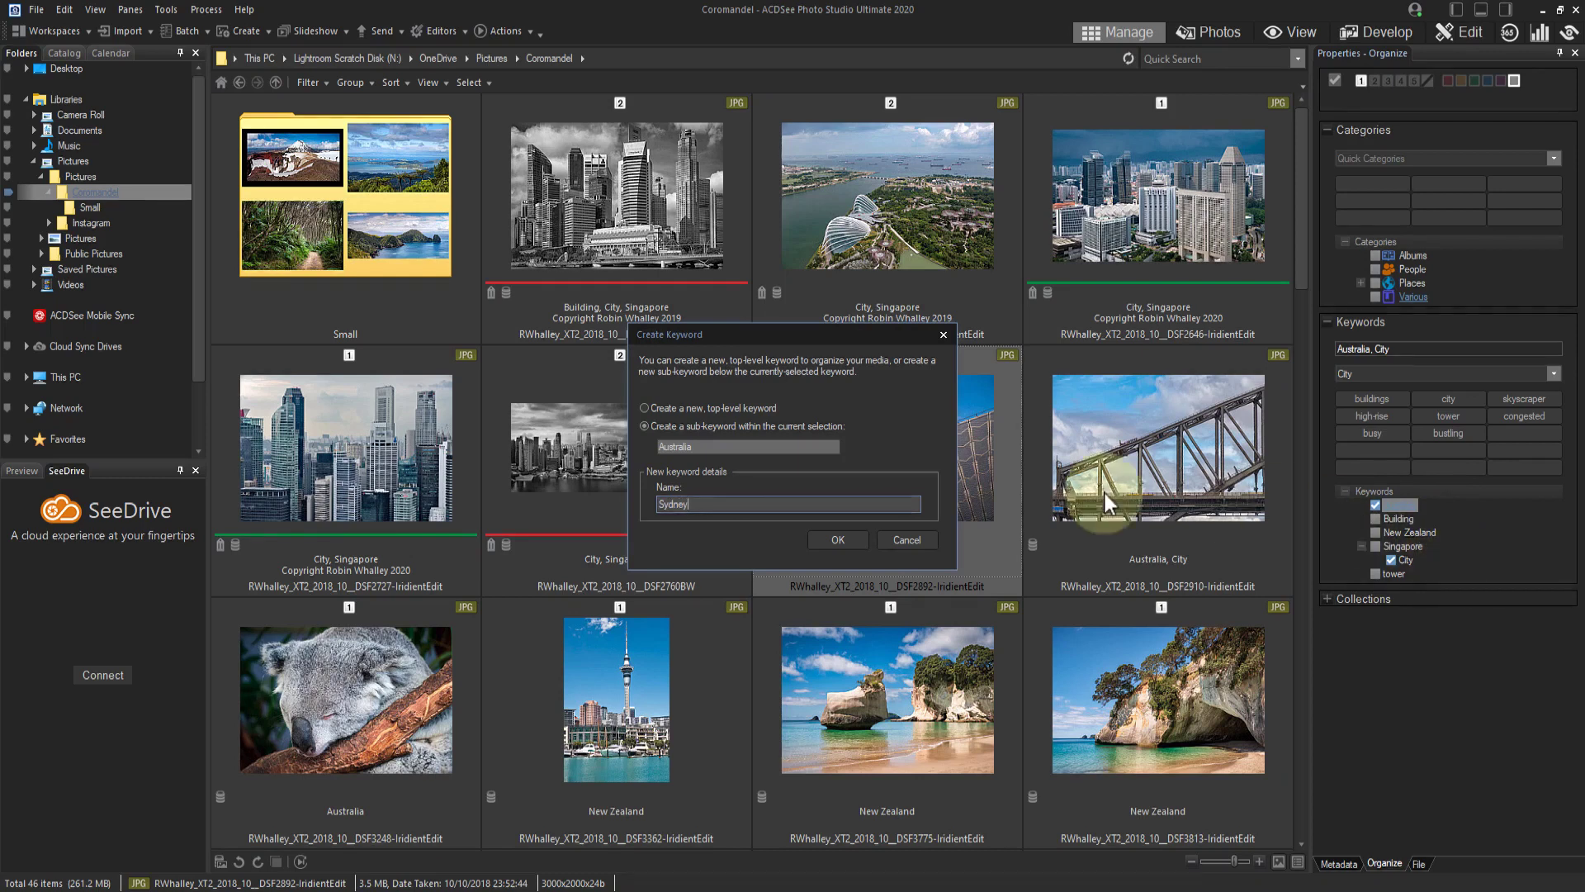
pyautogui.click(838, 539)
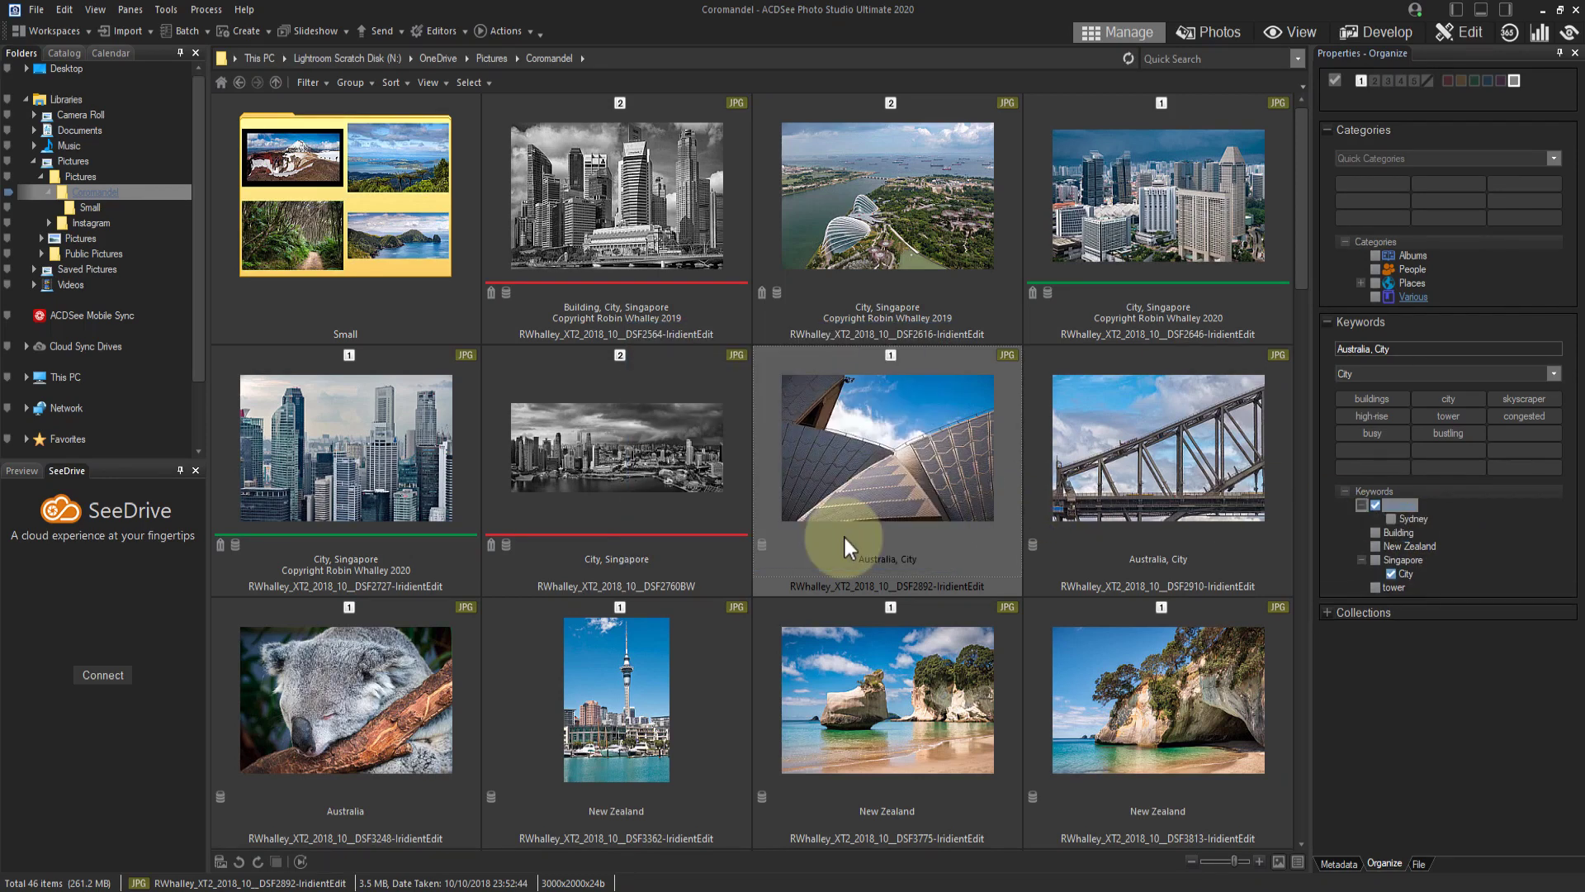
pyautogui.click(1393, 517)
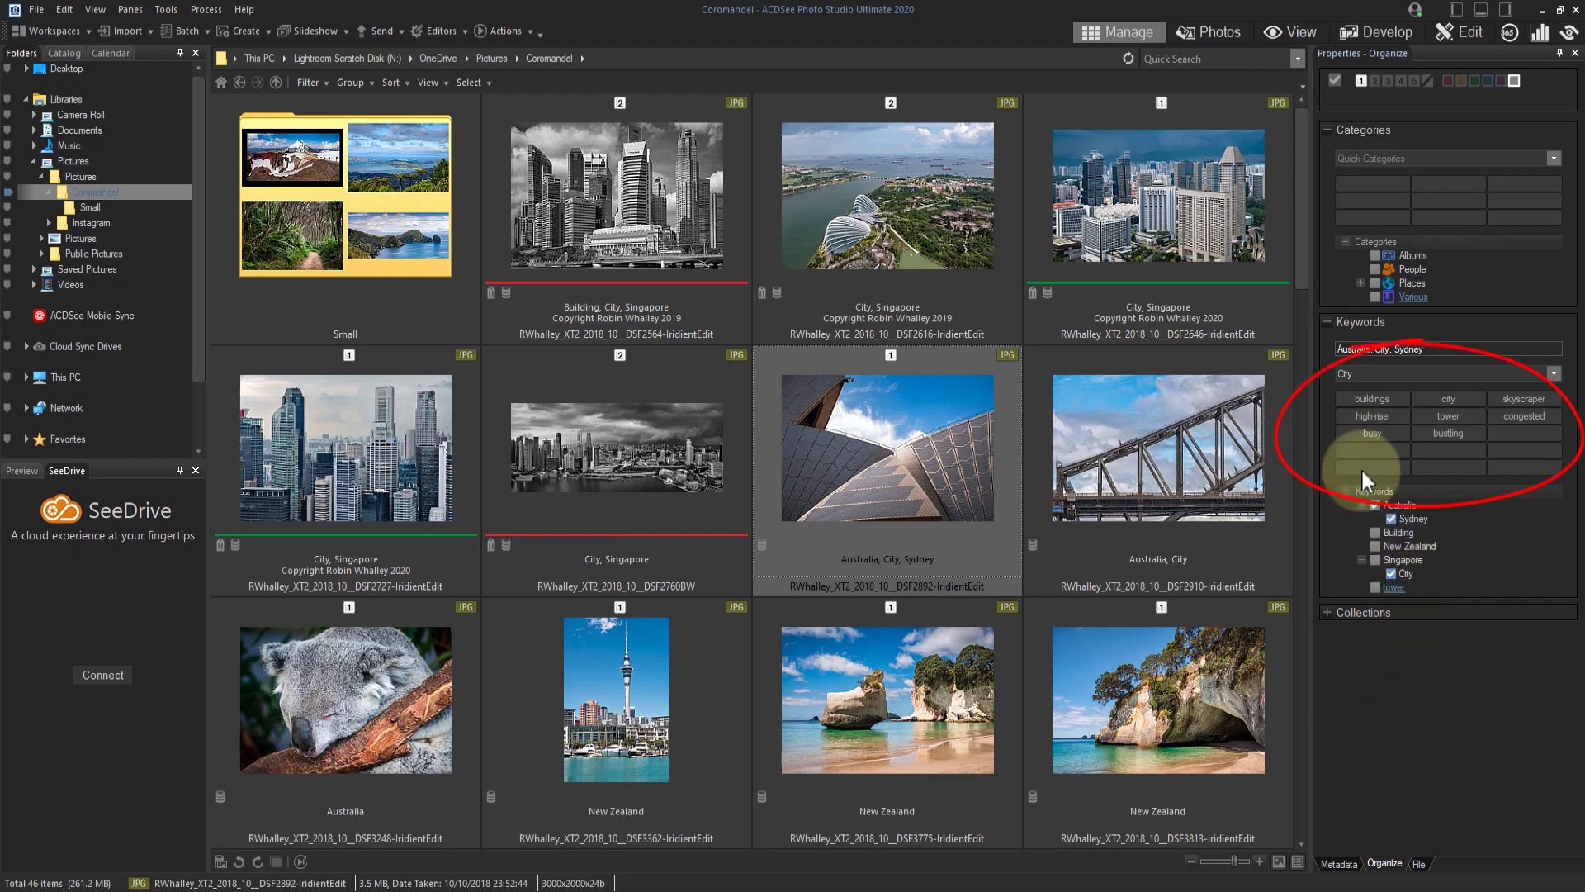
pyautogui.click(1556, 374)
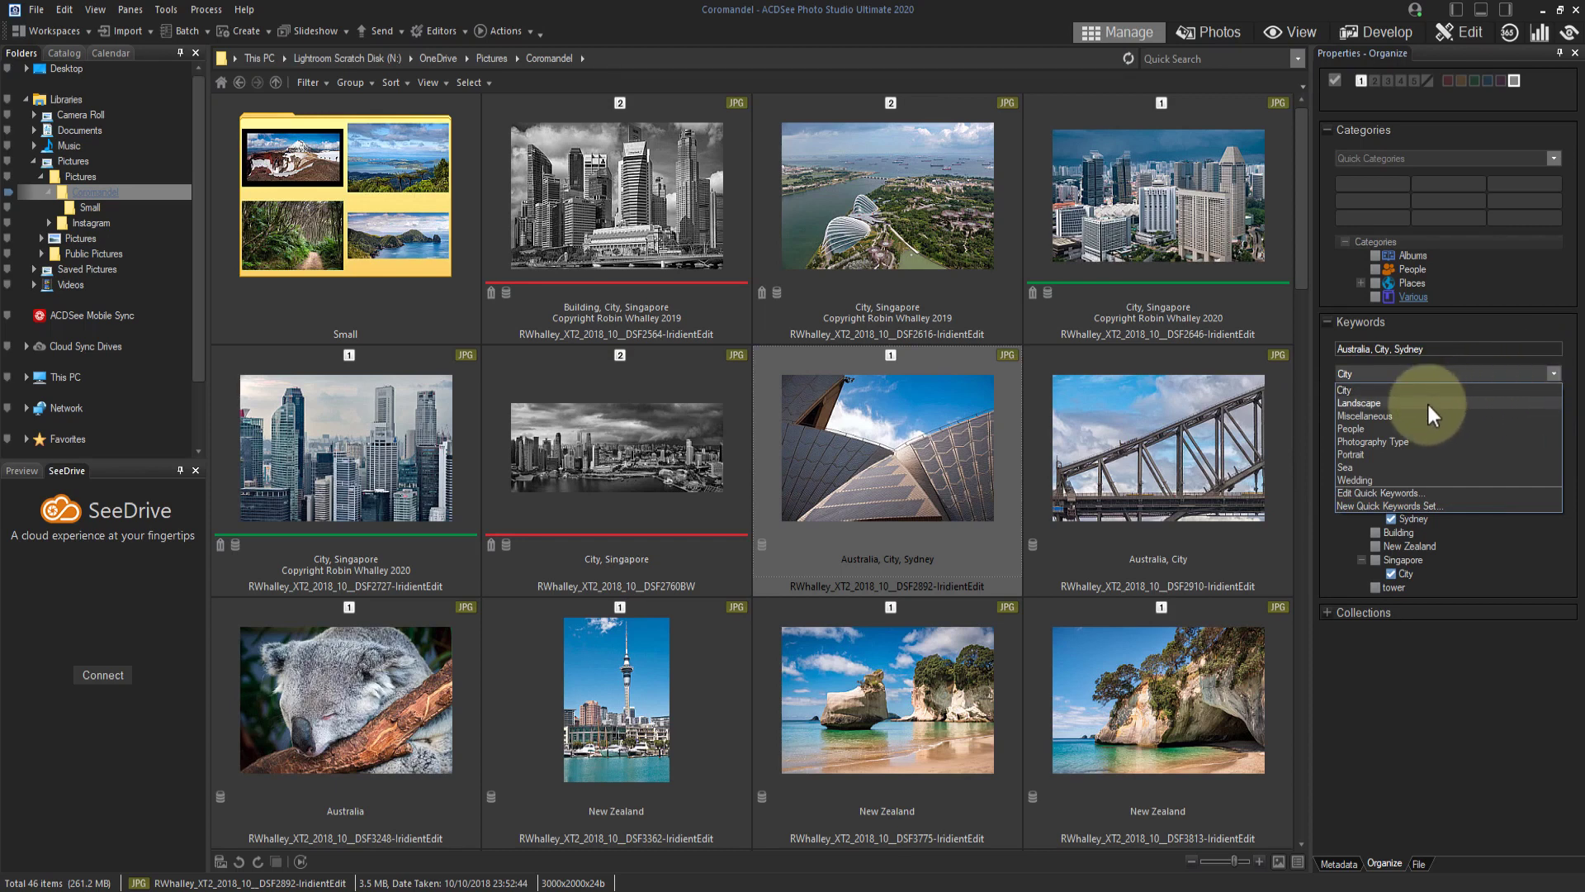
# Browse the Landscape and Miscellaneous quick keyword sets, then return to the City set.
pyautogui.click(1387, 403)
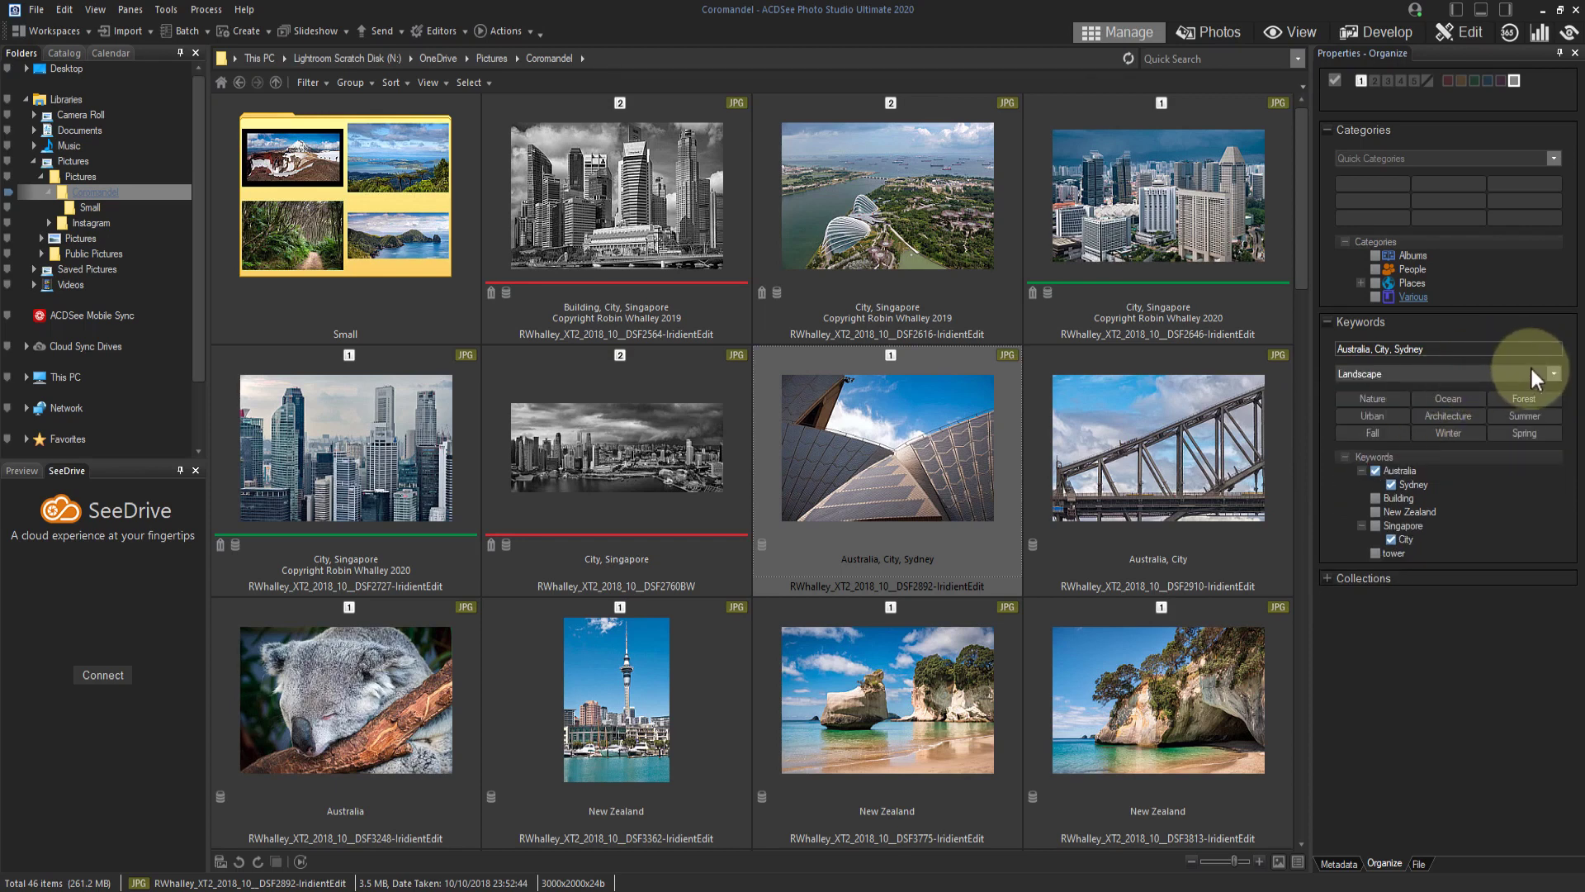
pyautogui.click(1530, 365)
pyautogui.click(1402, 414)
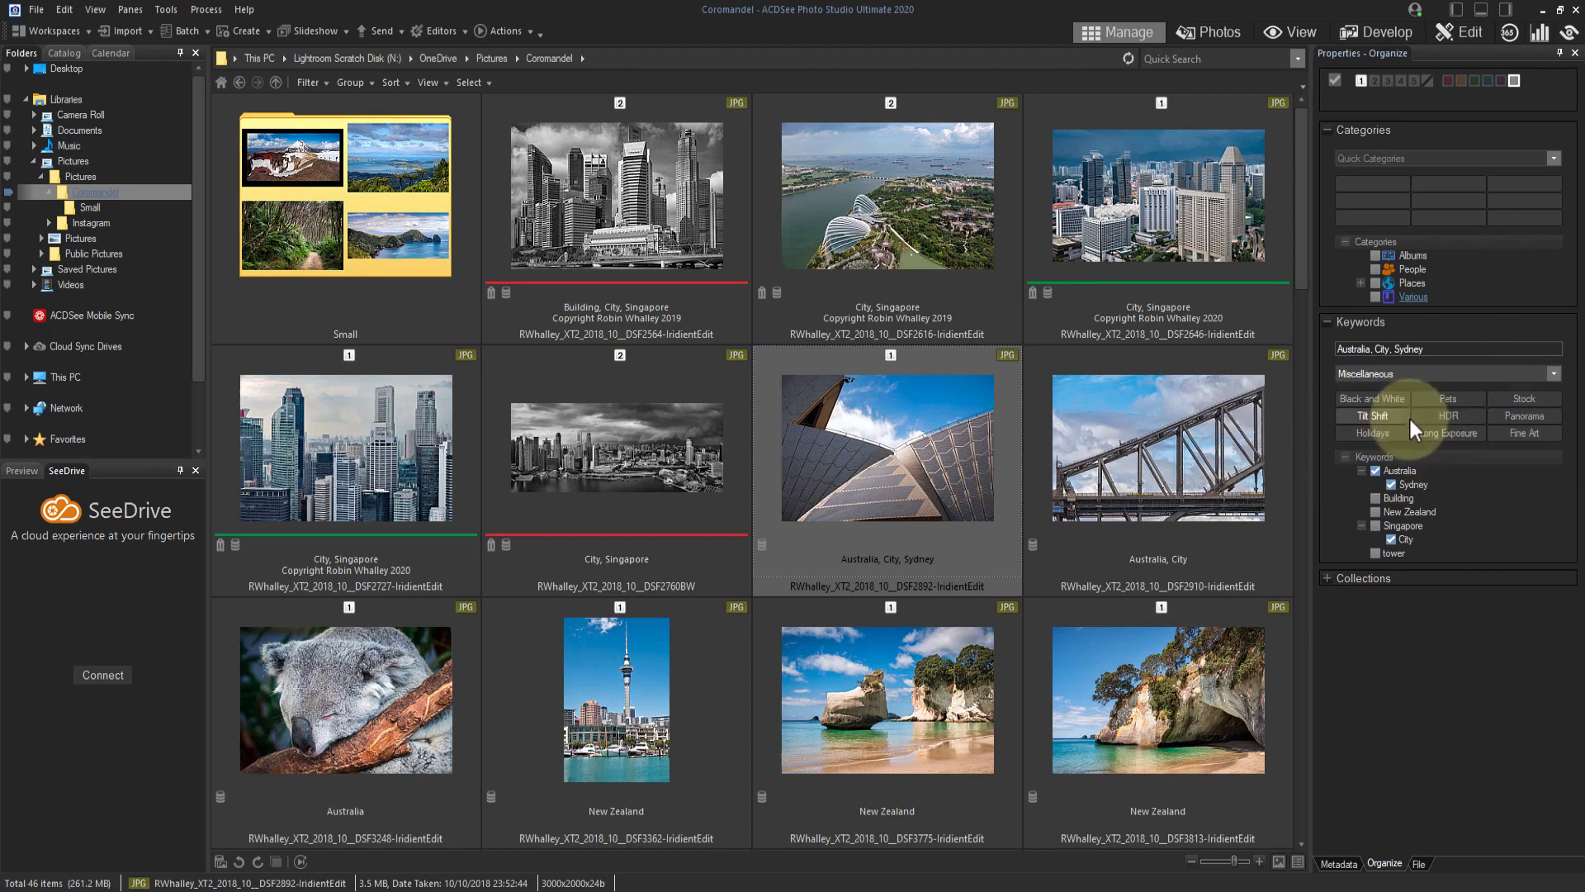
pyautogui.click(1469, 370)
pyautogui.click(1346, 389)
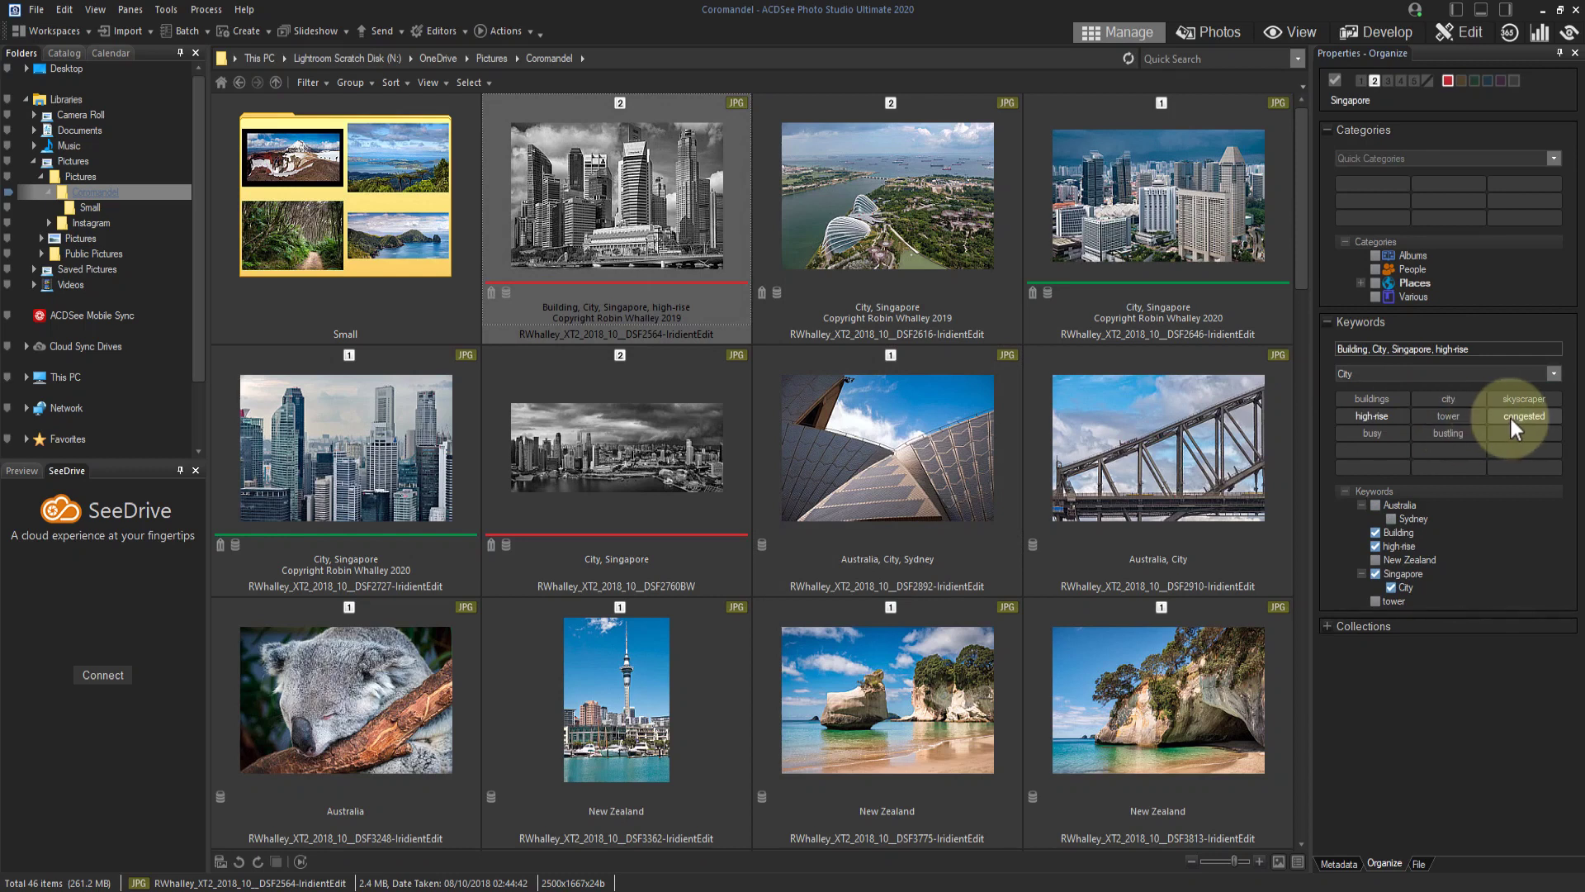
# Add the congested and bustling quick keywords to the Singapore skyline photo.
pyautogui.click(1511, 419)
pyautogui.click(1451, 432)
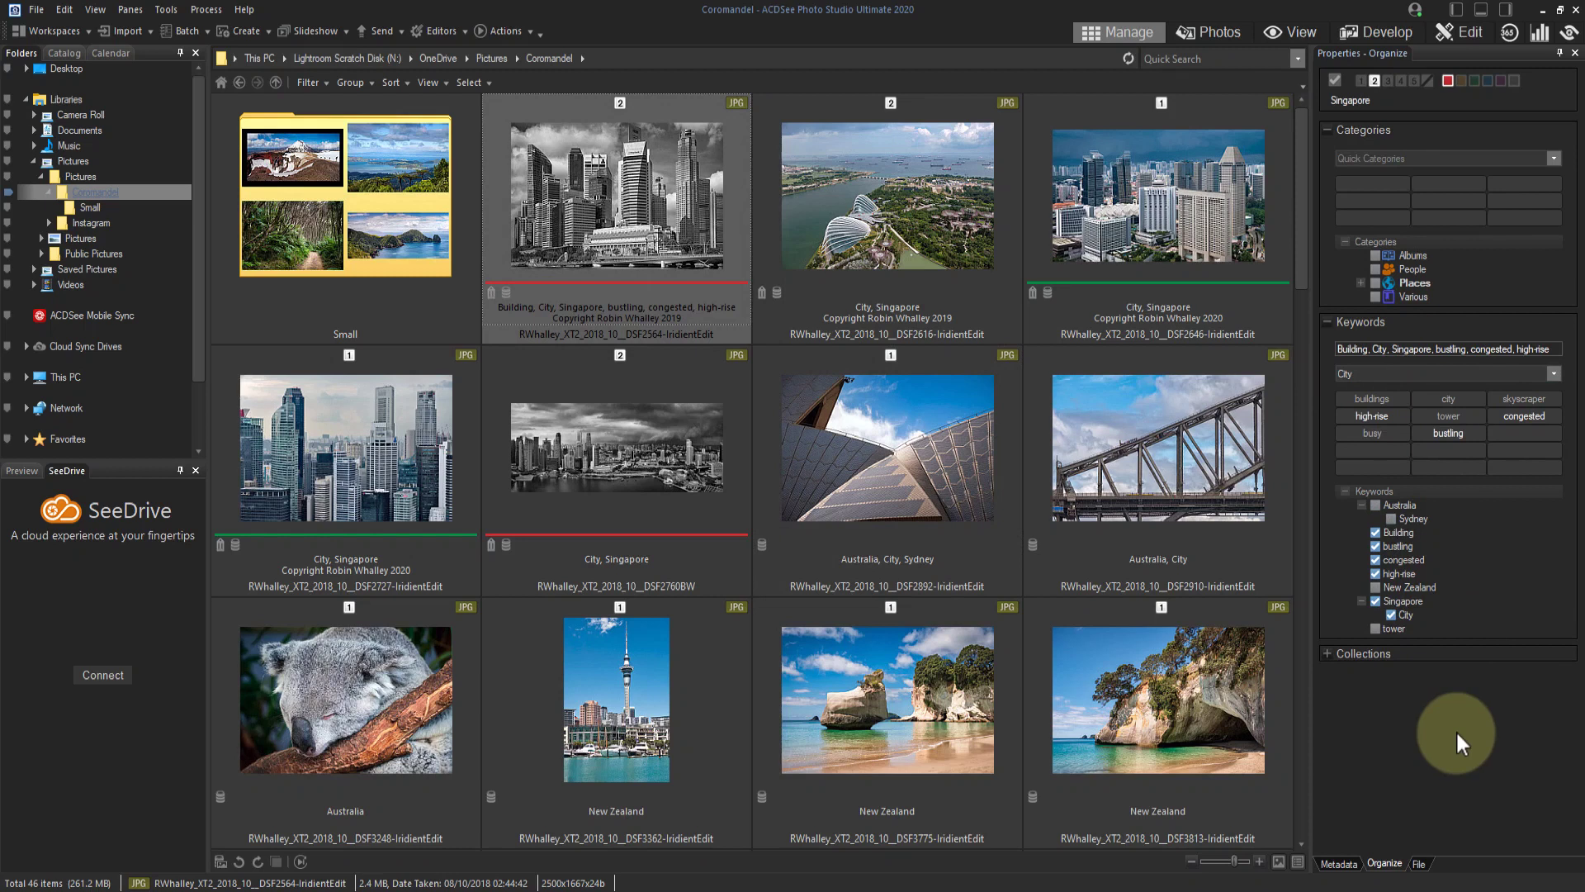
pyautogui.click(1552, 373)
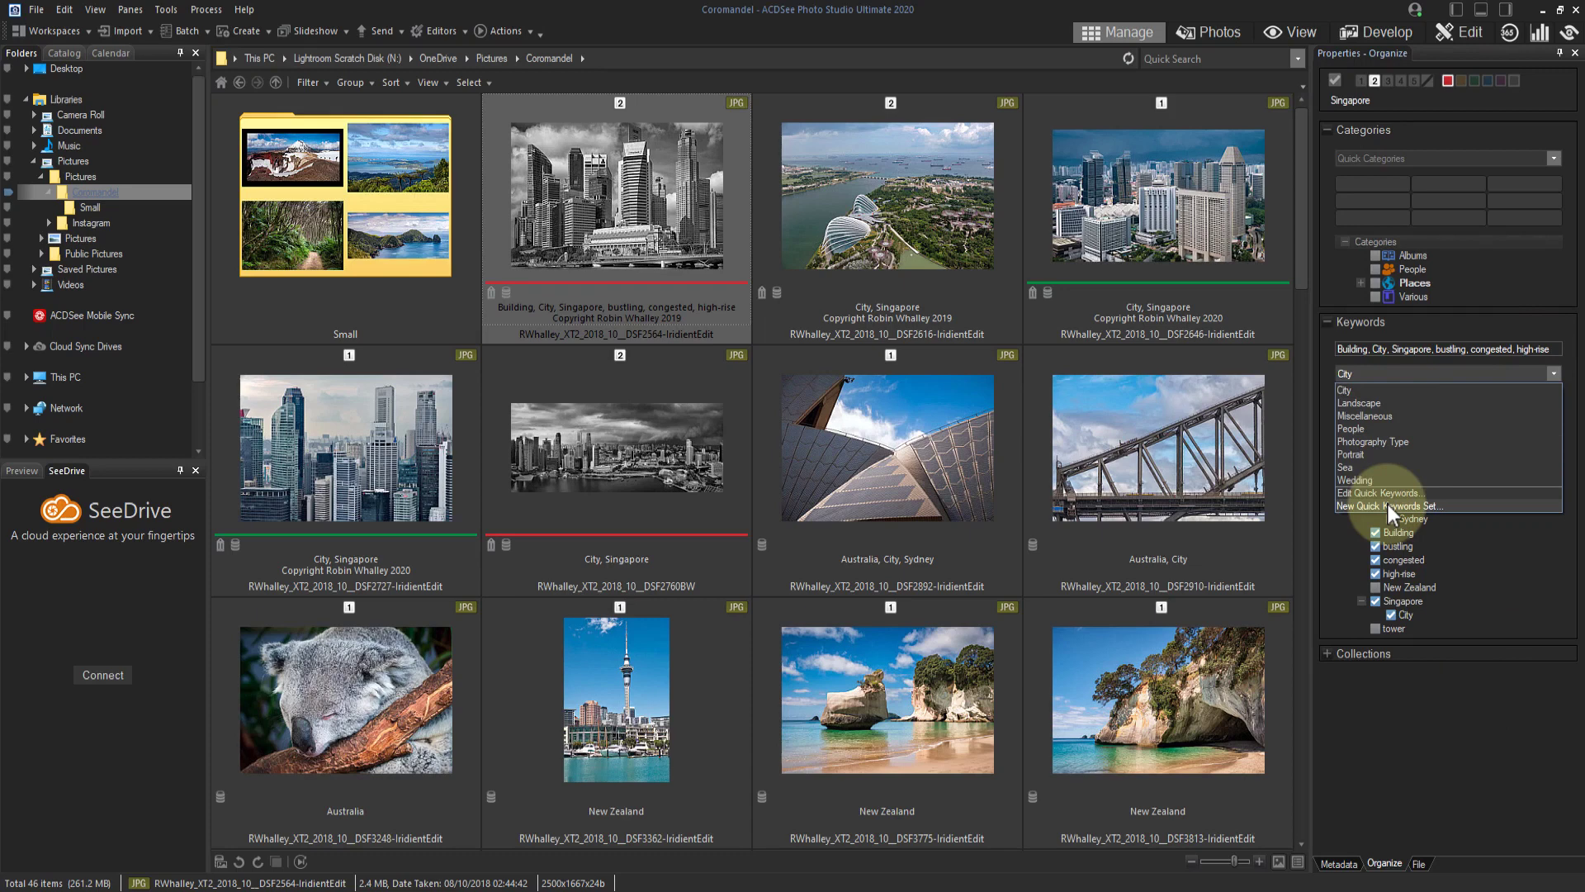
# Change the City quick keyword set to three rows and save the set.
pyautogui.click(1387, 496)
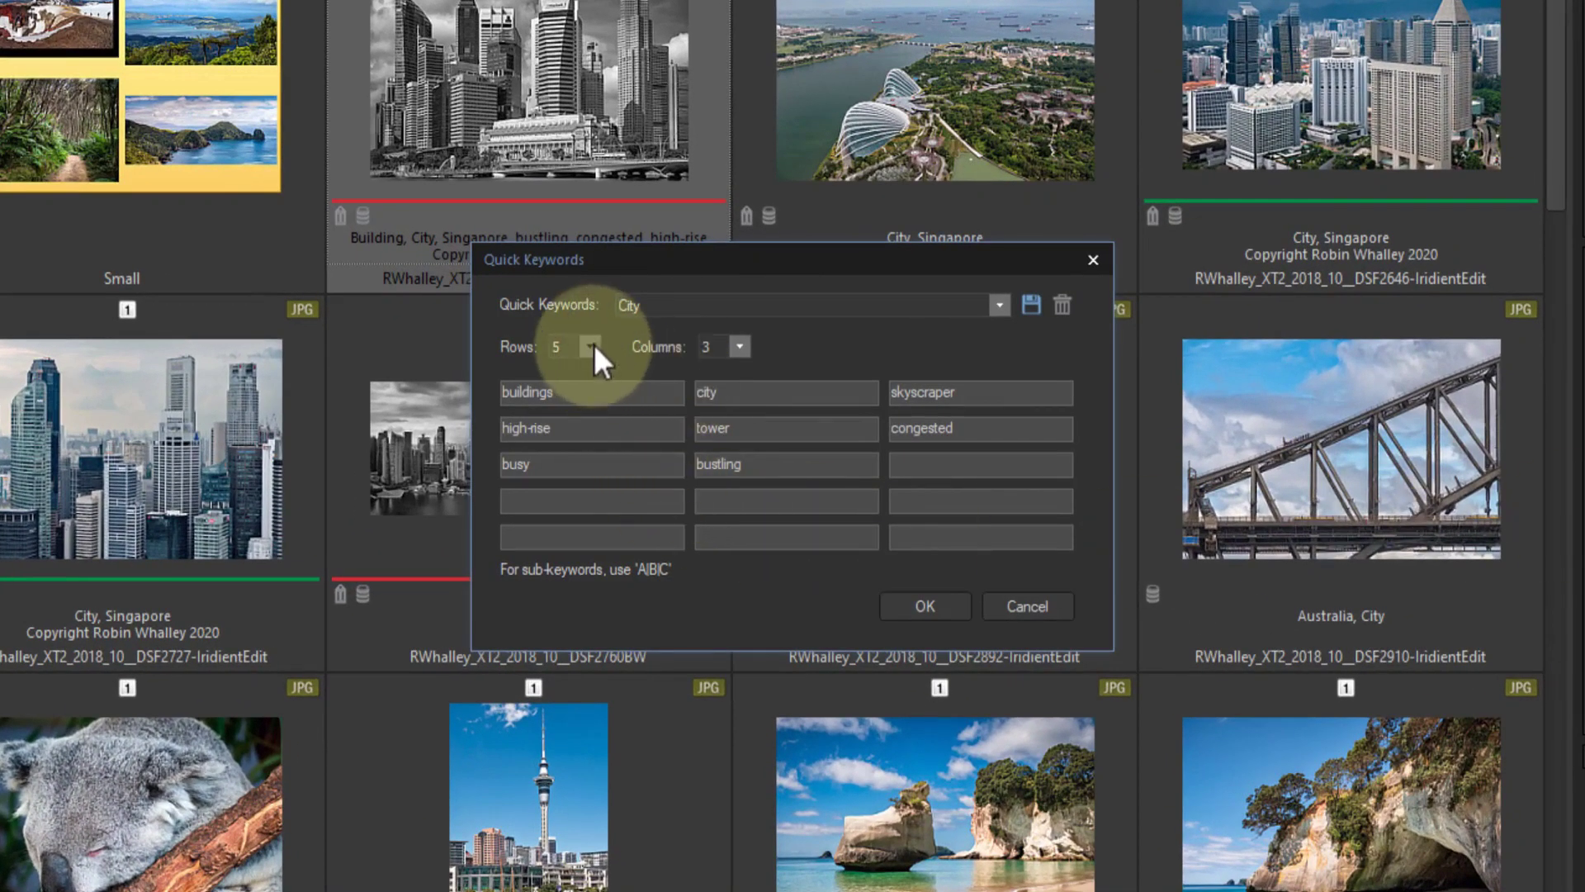
pyautogui.click(593, 343)
pyautogui.click(561, 405)
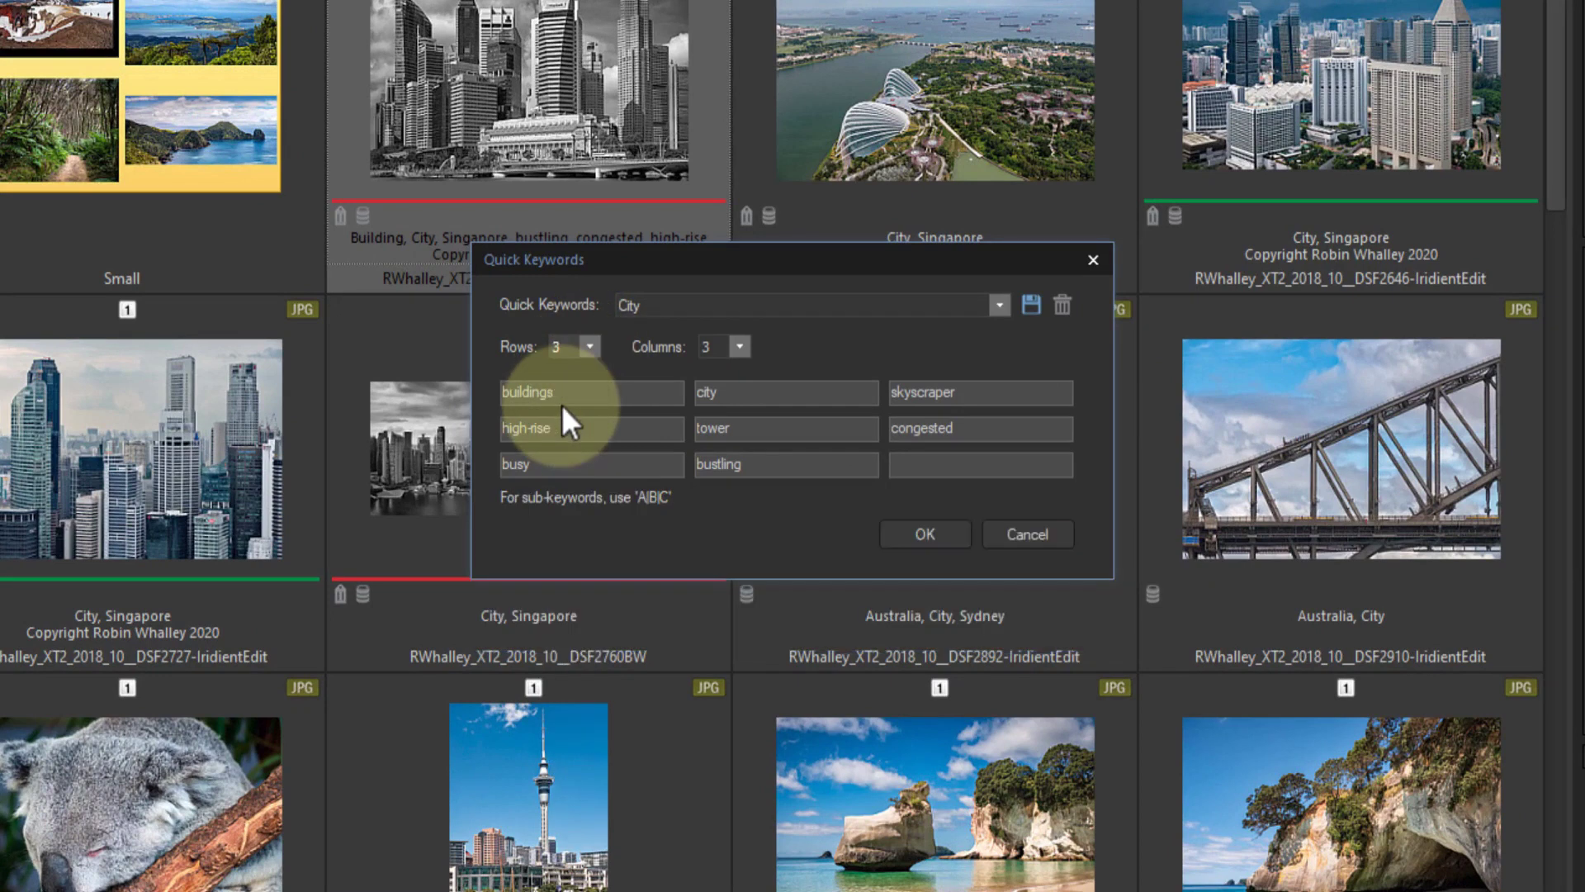
pyautogui.click(953, 531)
pyautogui.click(650, 443)
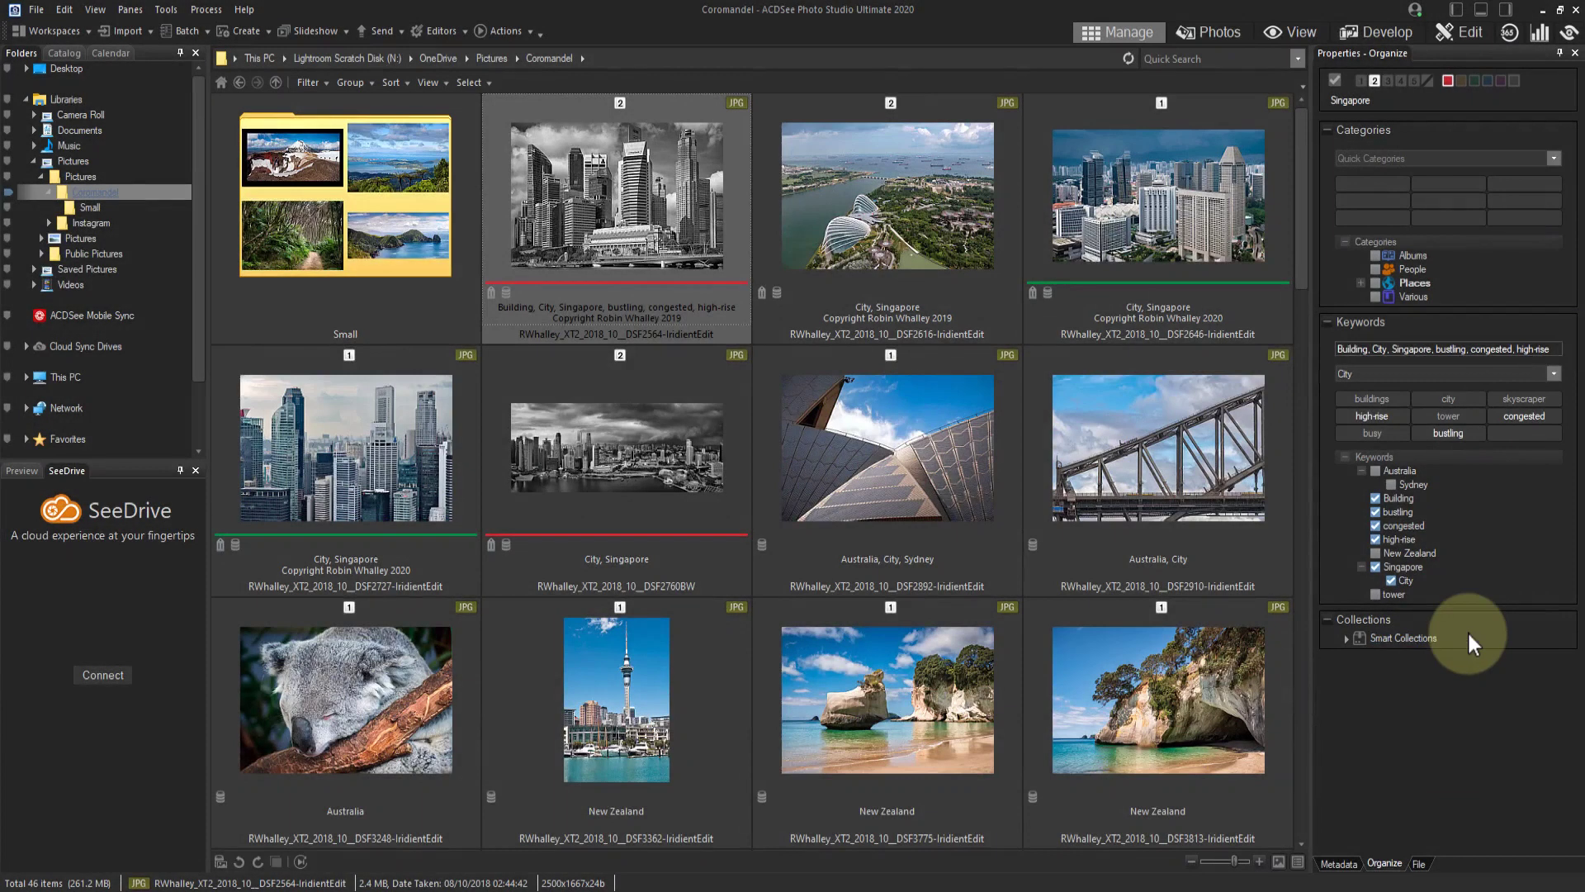
# Create a new collection set named Country under Collections.
pyautogui.rightClick(1467, 630)
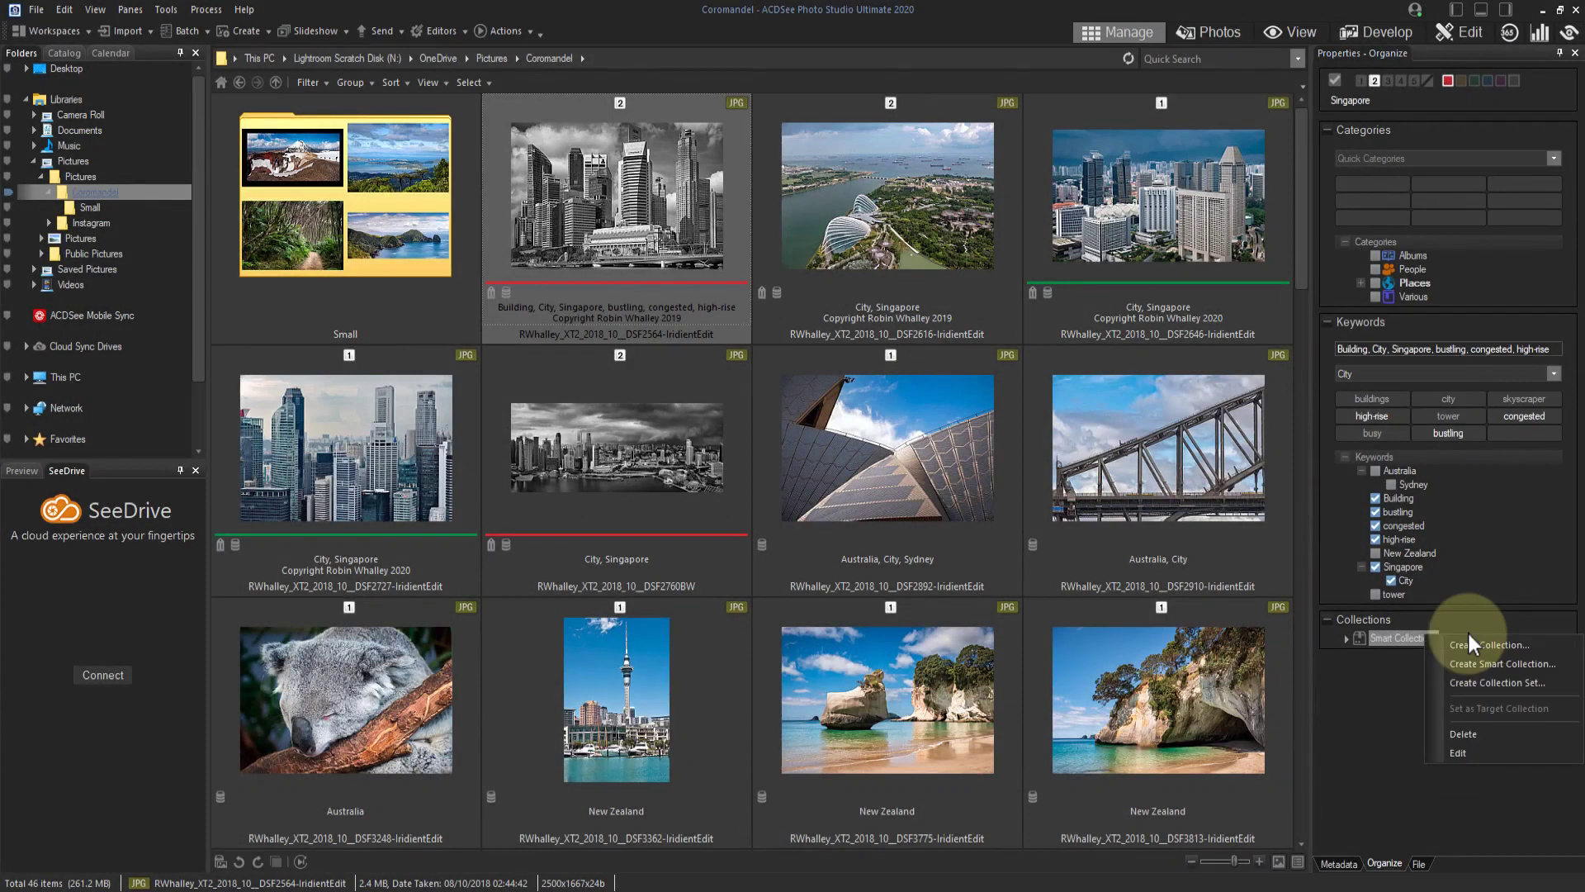
pyautogui.click(1518, 681)
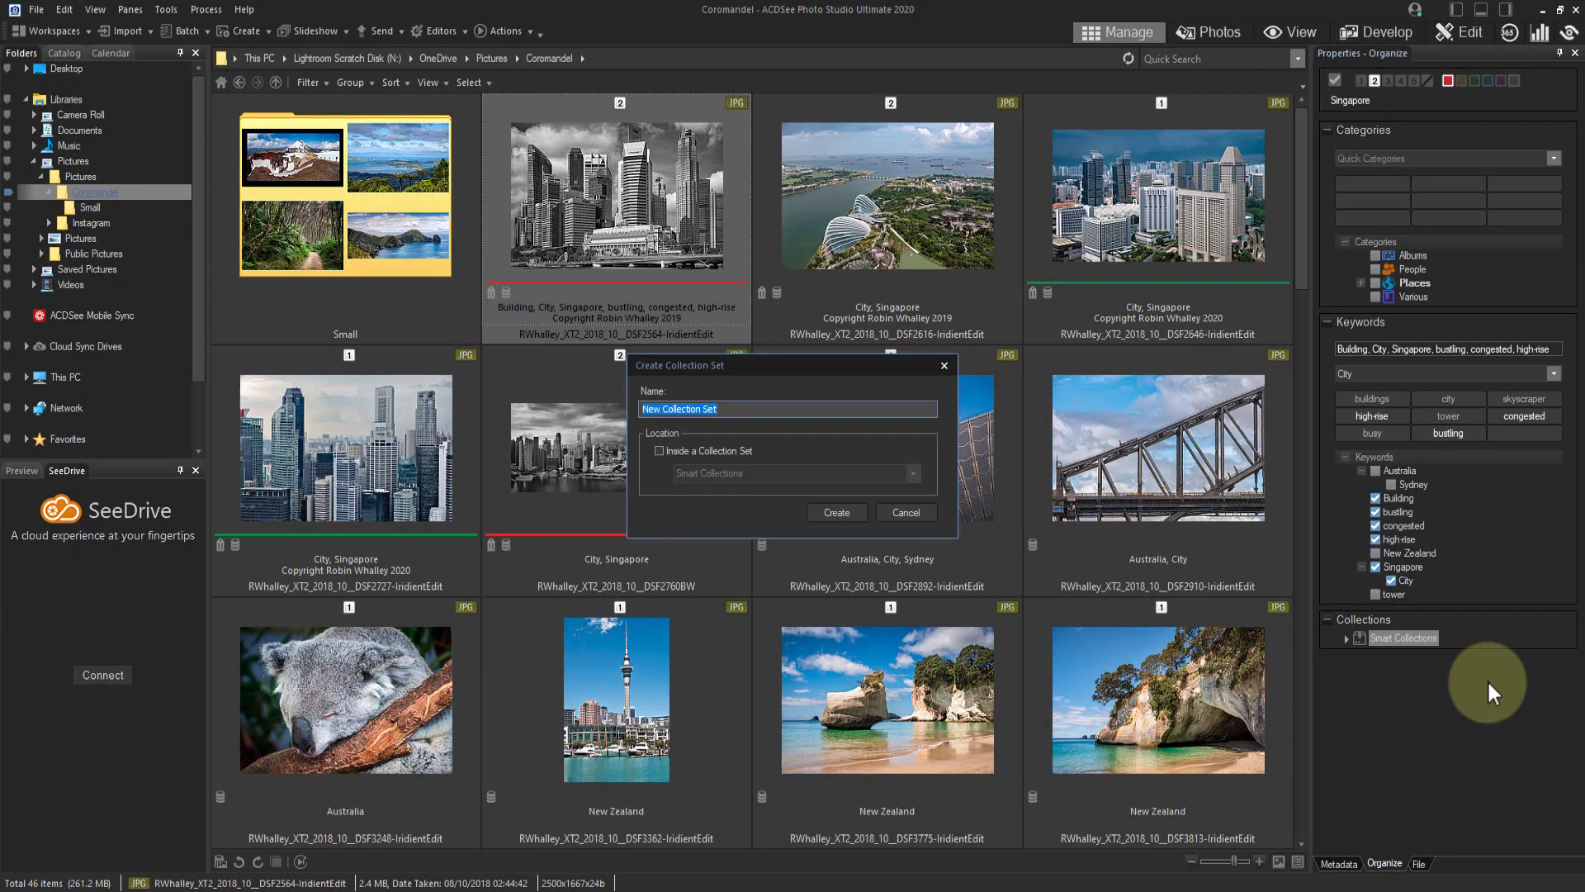
pyautogui.write('Country')
pyautogui.click(837, 511)
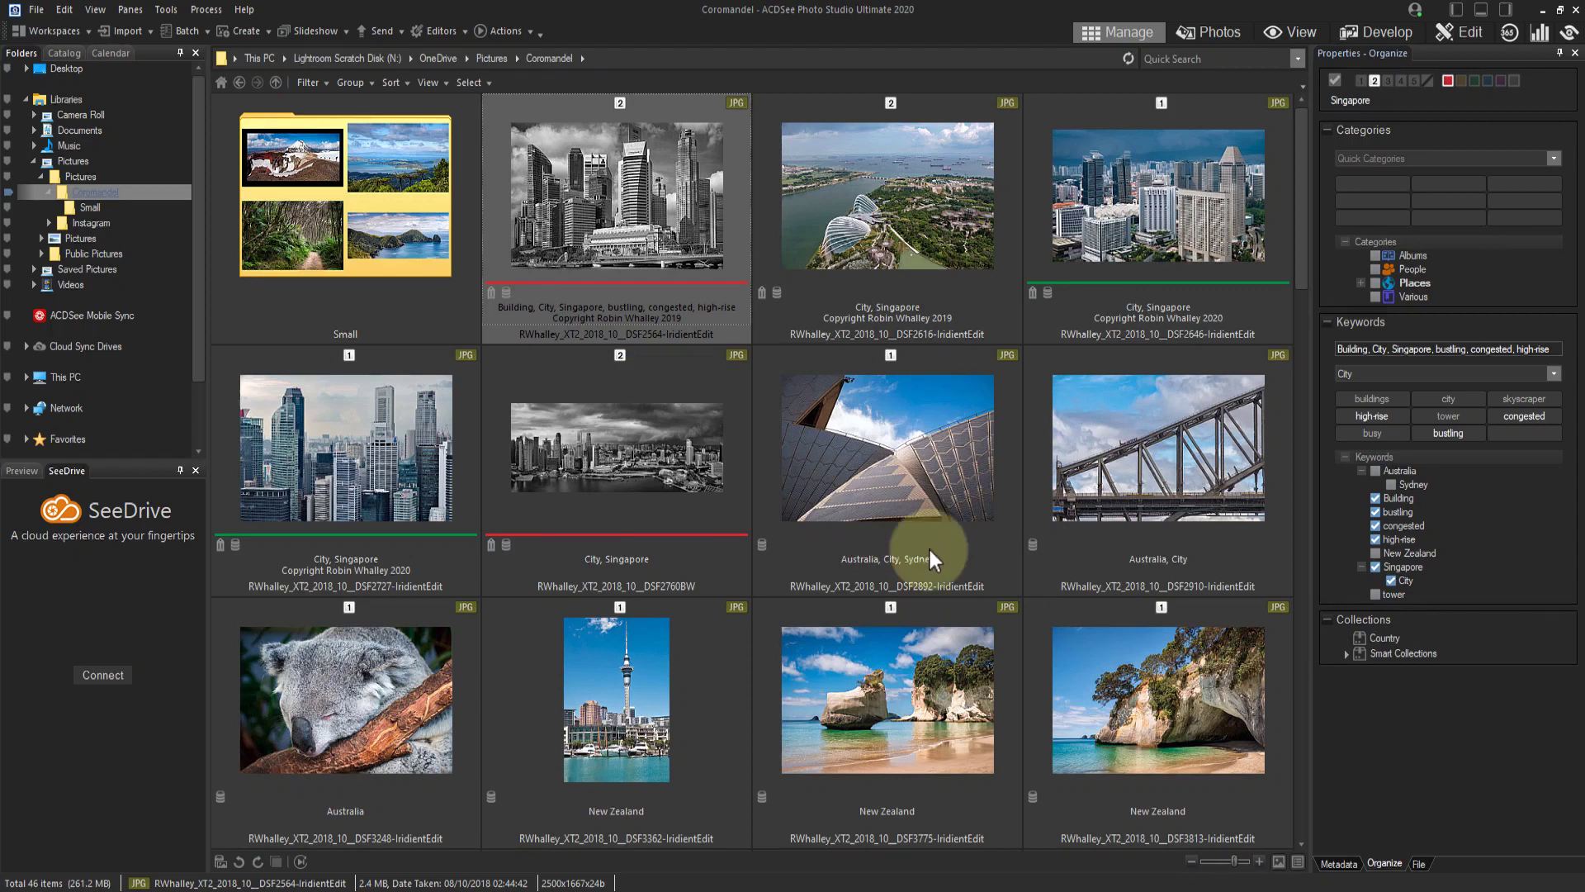
# Add Singapore and Australia collections inside the Country set.
pyautogui.rightClick(1448, 636)
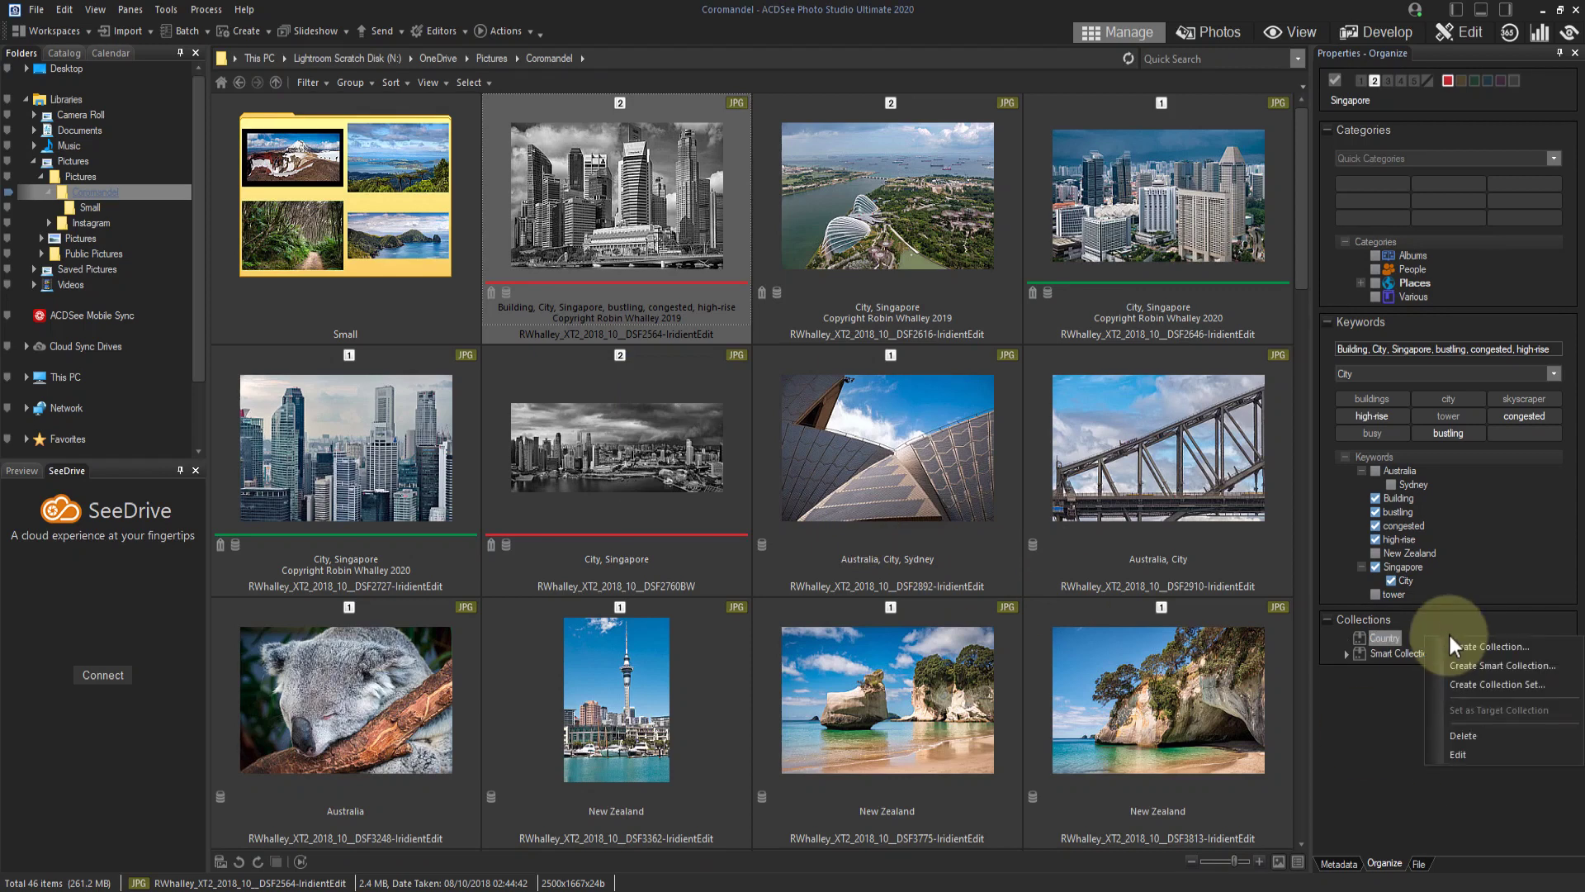
pyautogui.click(1493, 645)
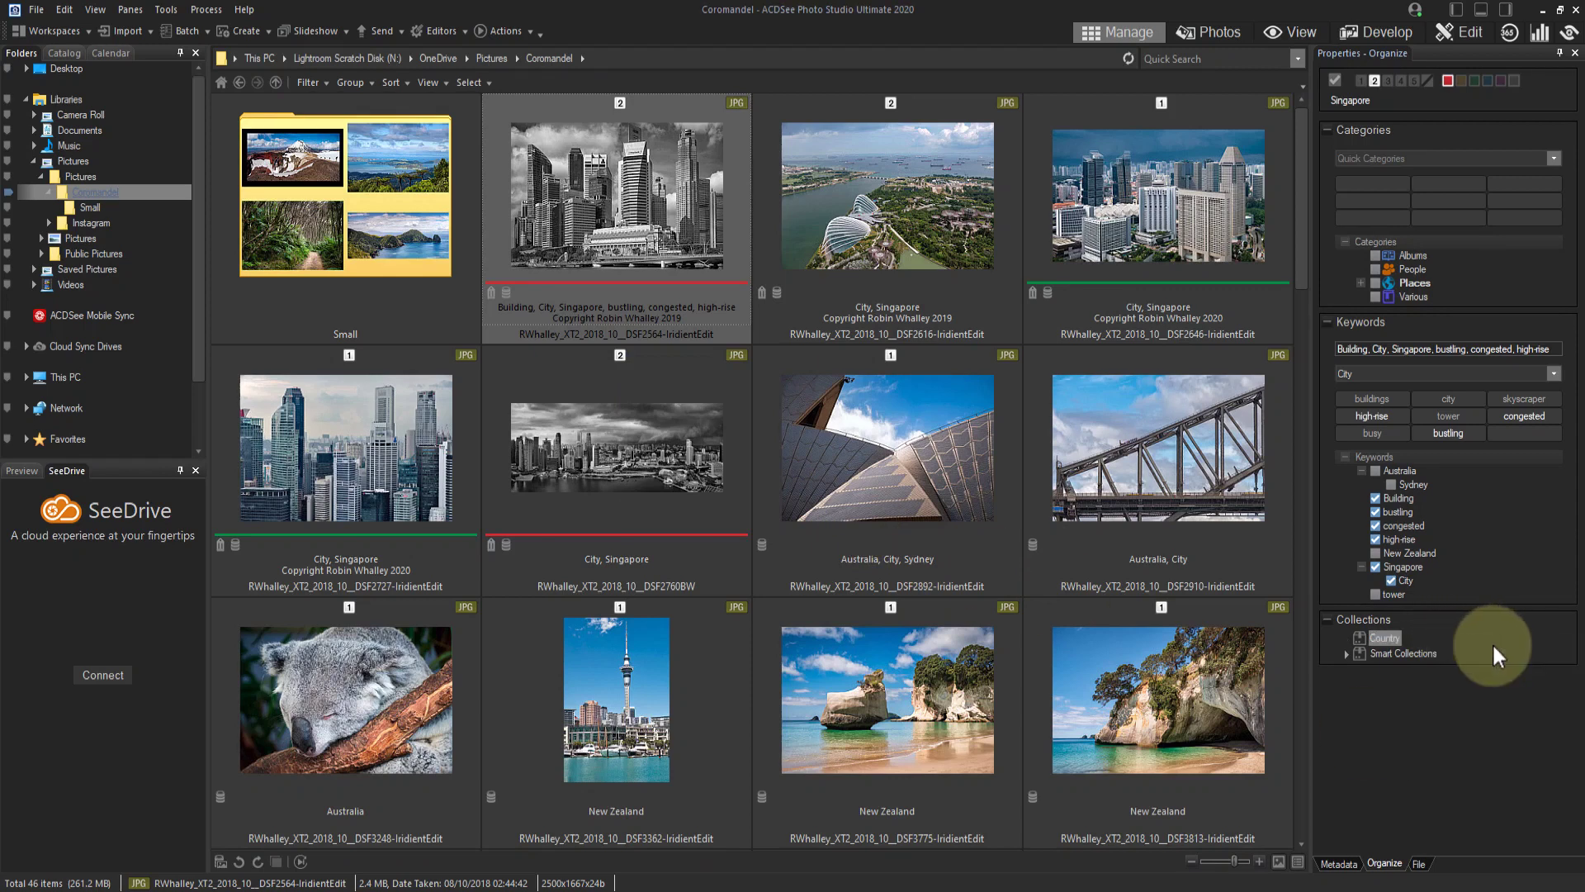
pyautogui.write('Si')
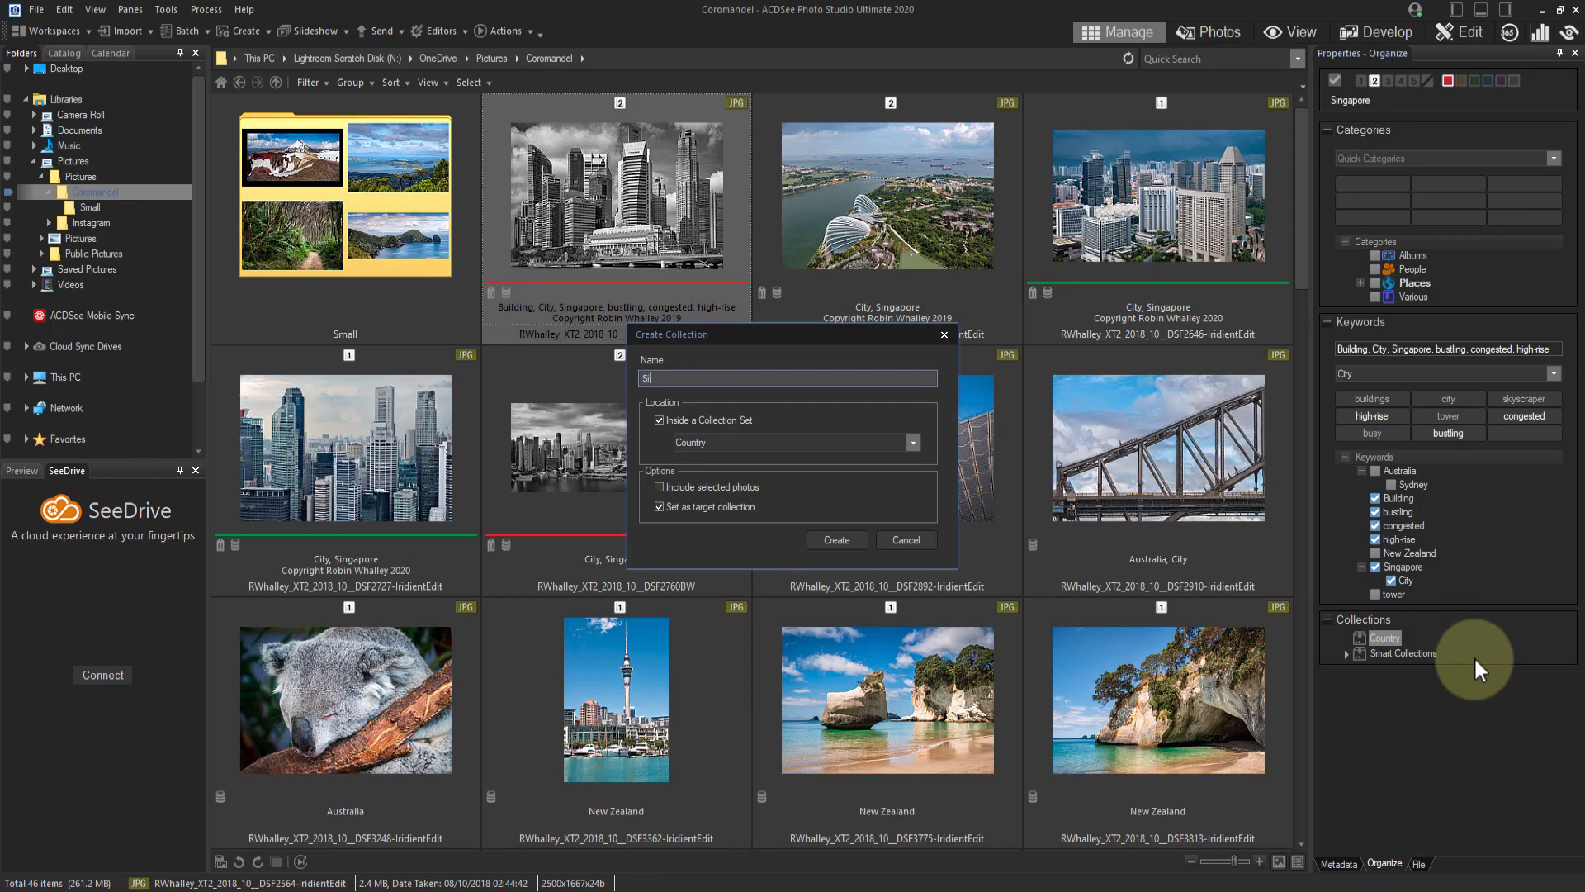
pyautogui.write('ngapore')
pyautogui.press('Return')
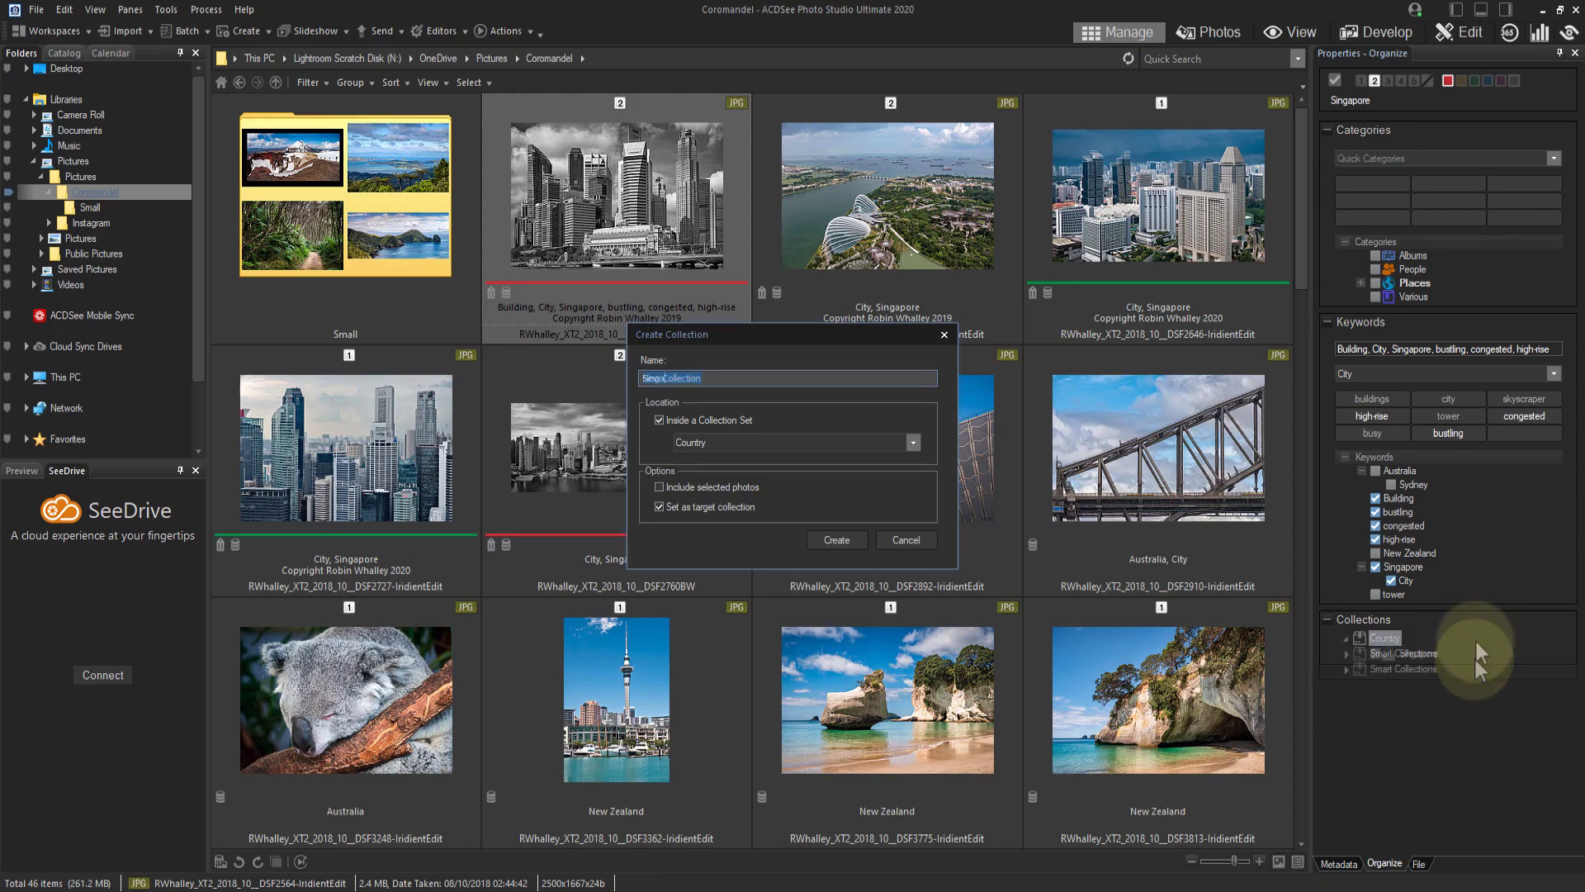
pyautogui.write('Australia')
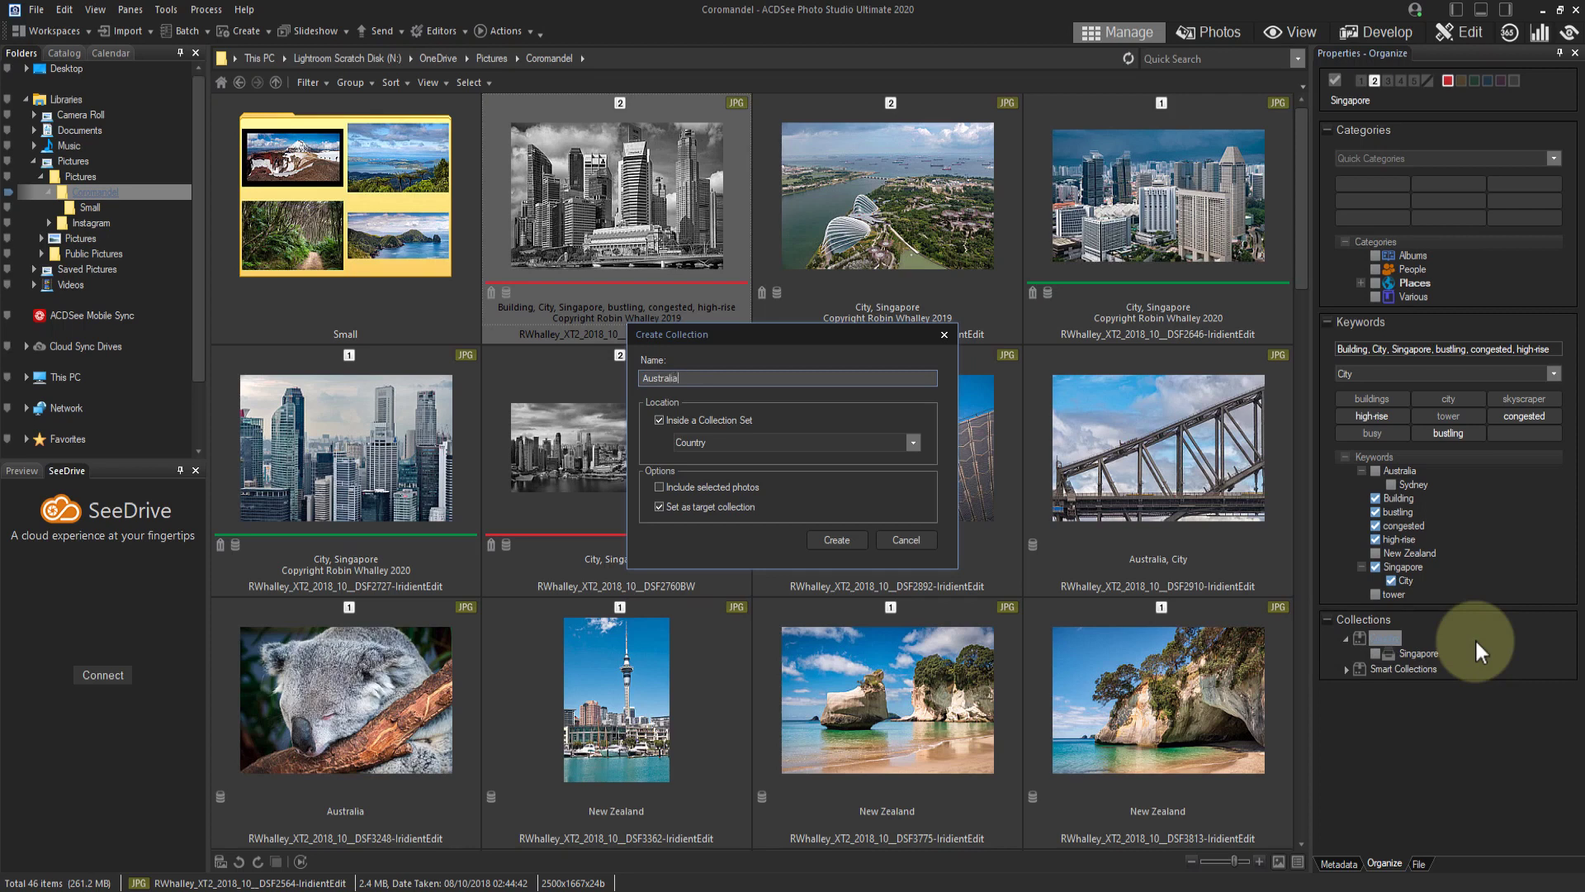
pyautogui.press('Return')
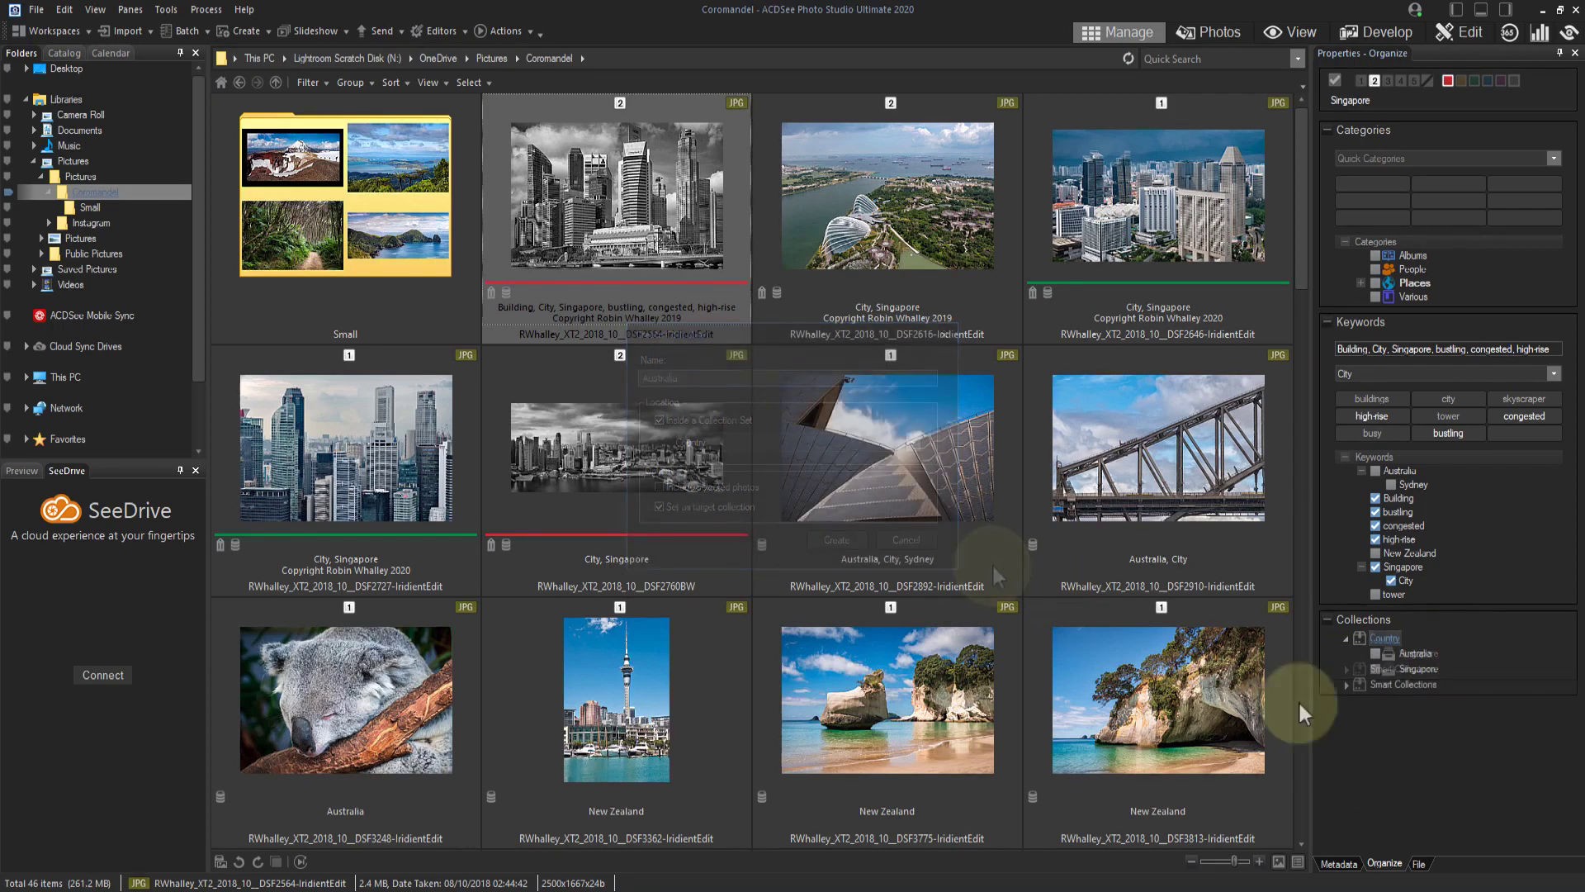
# Select the five Singapore photos, then the Opera House through koala photos.
pyautogui.keyDown('shift'); pyautogui.click(562, 462); pyautogui.keyUp('shift')
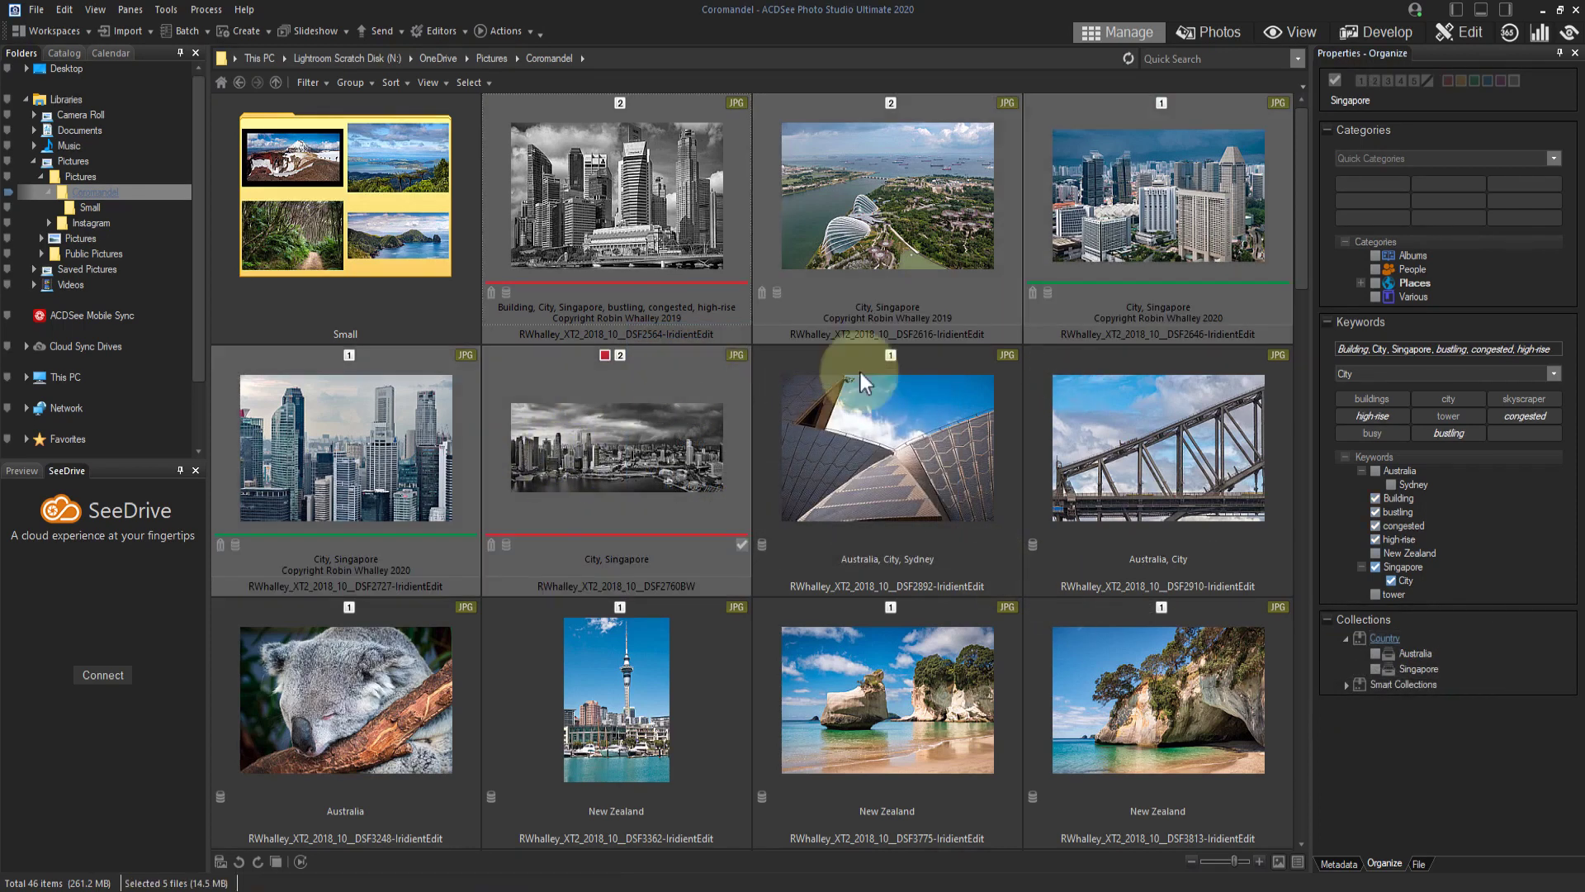
pyautogui.click(927, 477)
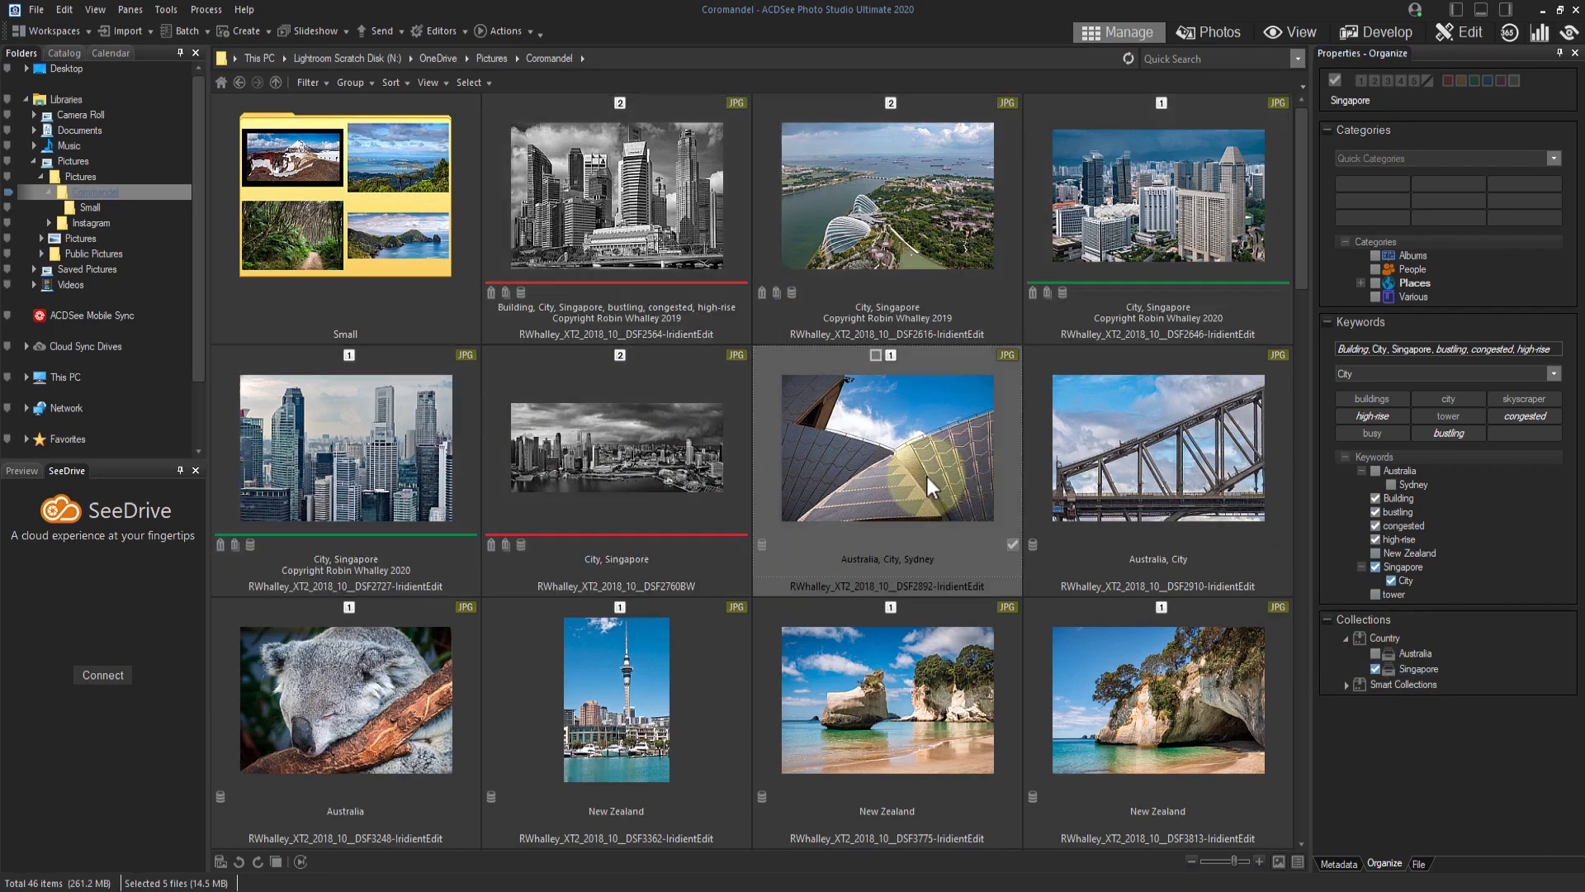
pyautogui.keyDown('shift'); pyautogui.click(366, 690); pyautogui.keyUp('shift')
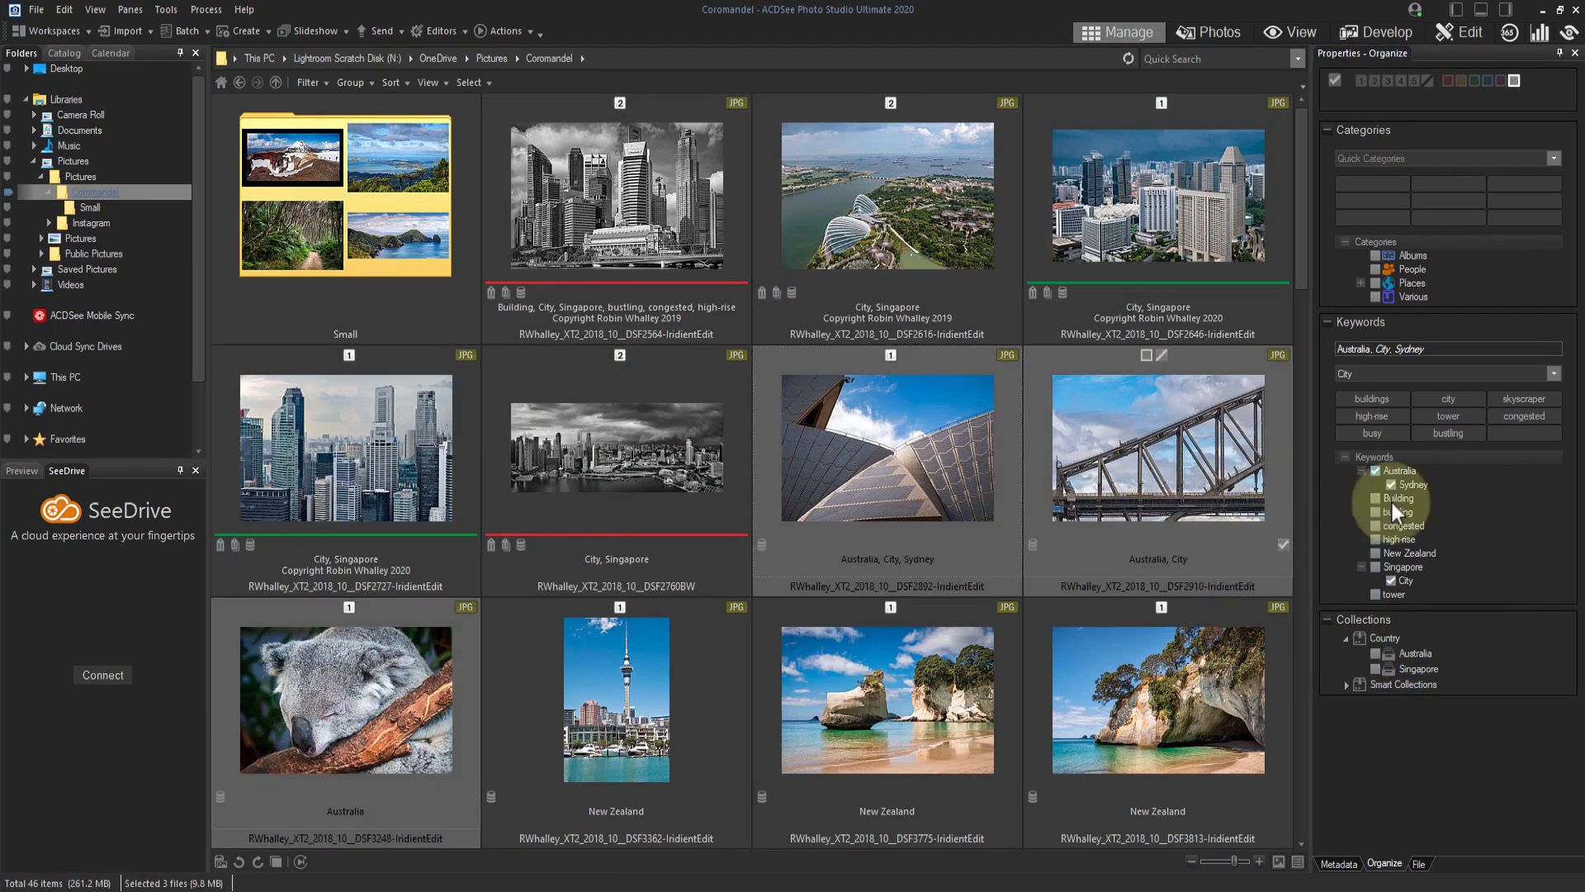
# Add the three photos to the Australia collection and filter to show only Australia.
pyautogui.click(1376, 655)
pyautogui.click(616, 198)
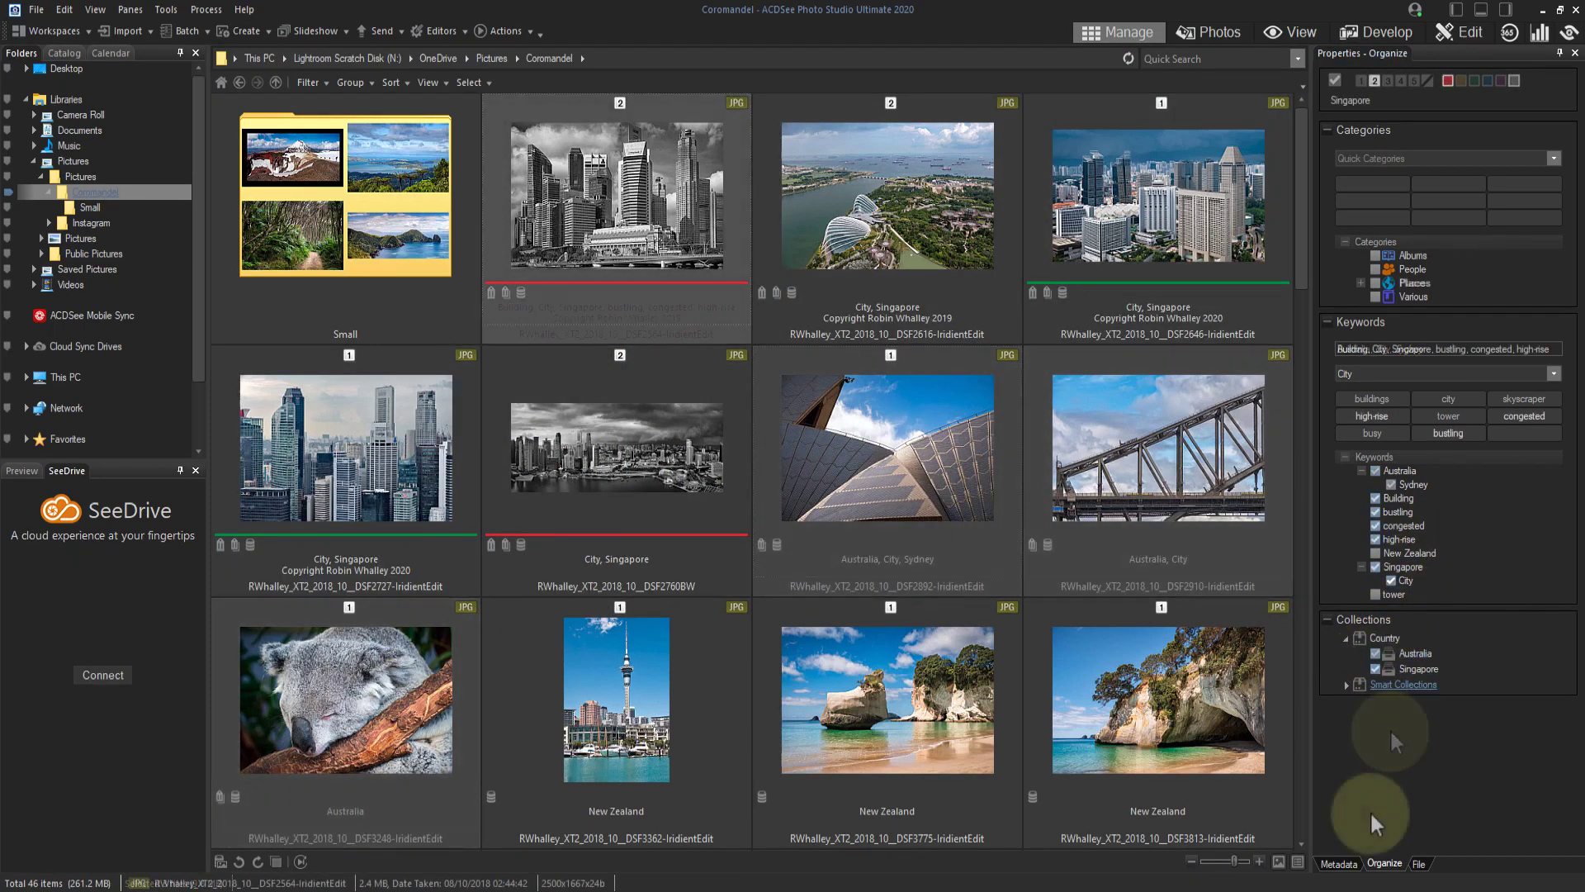
pyautogui.click(312, 82)
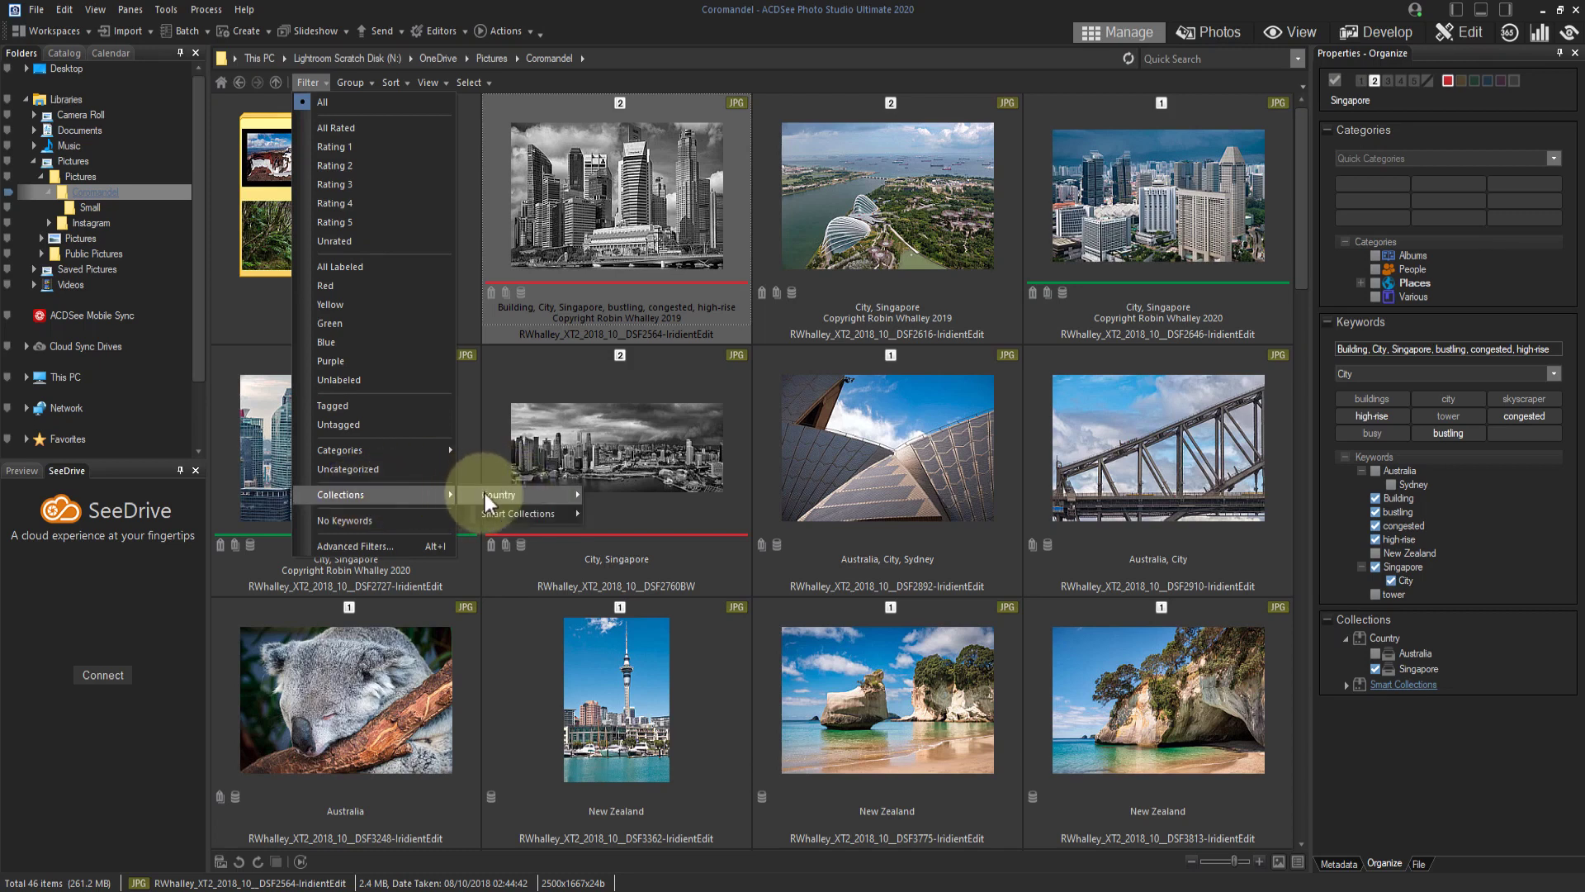
pyautogui.moveTo(500, 495)
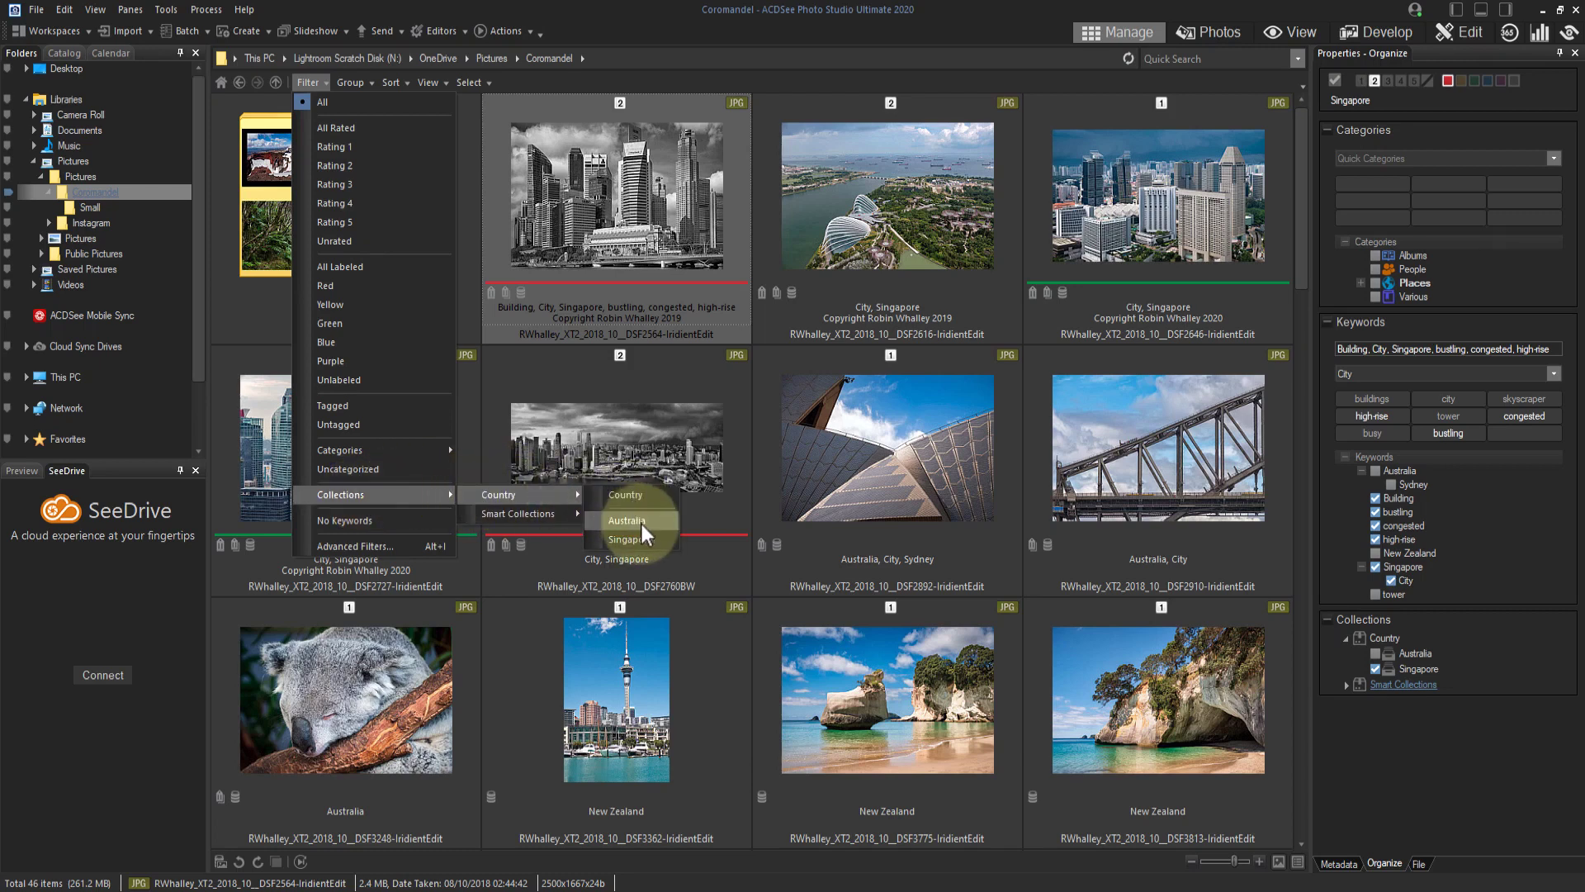
pyautogui.click(641, 525)
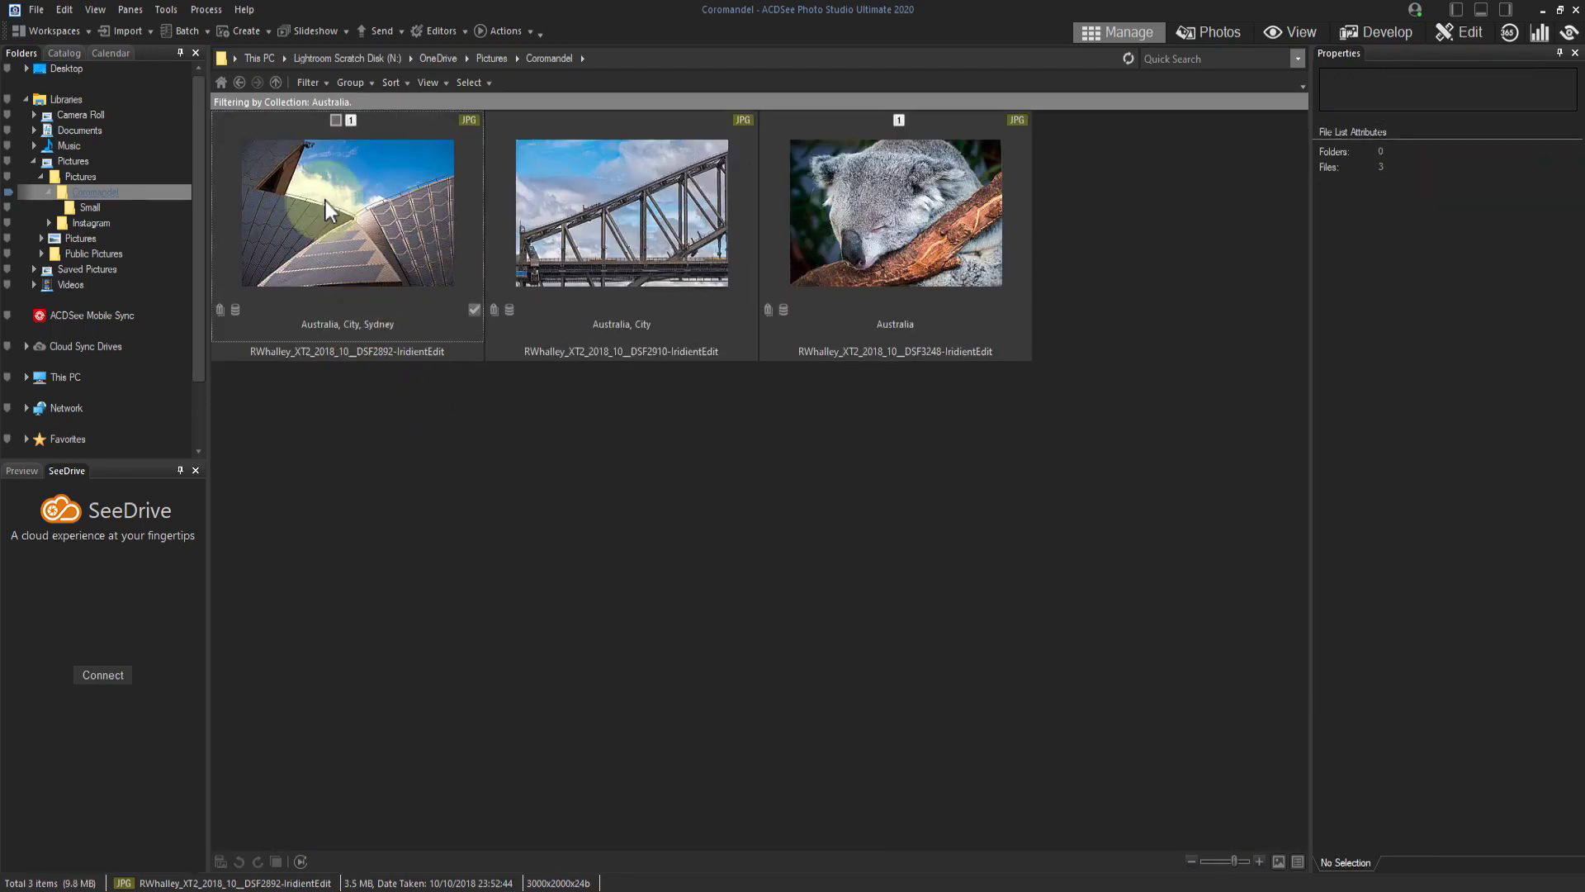
# Filter to the Singapore collection, then reset the filter to show all photos.
pyautogui.click(323, 79)
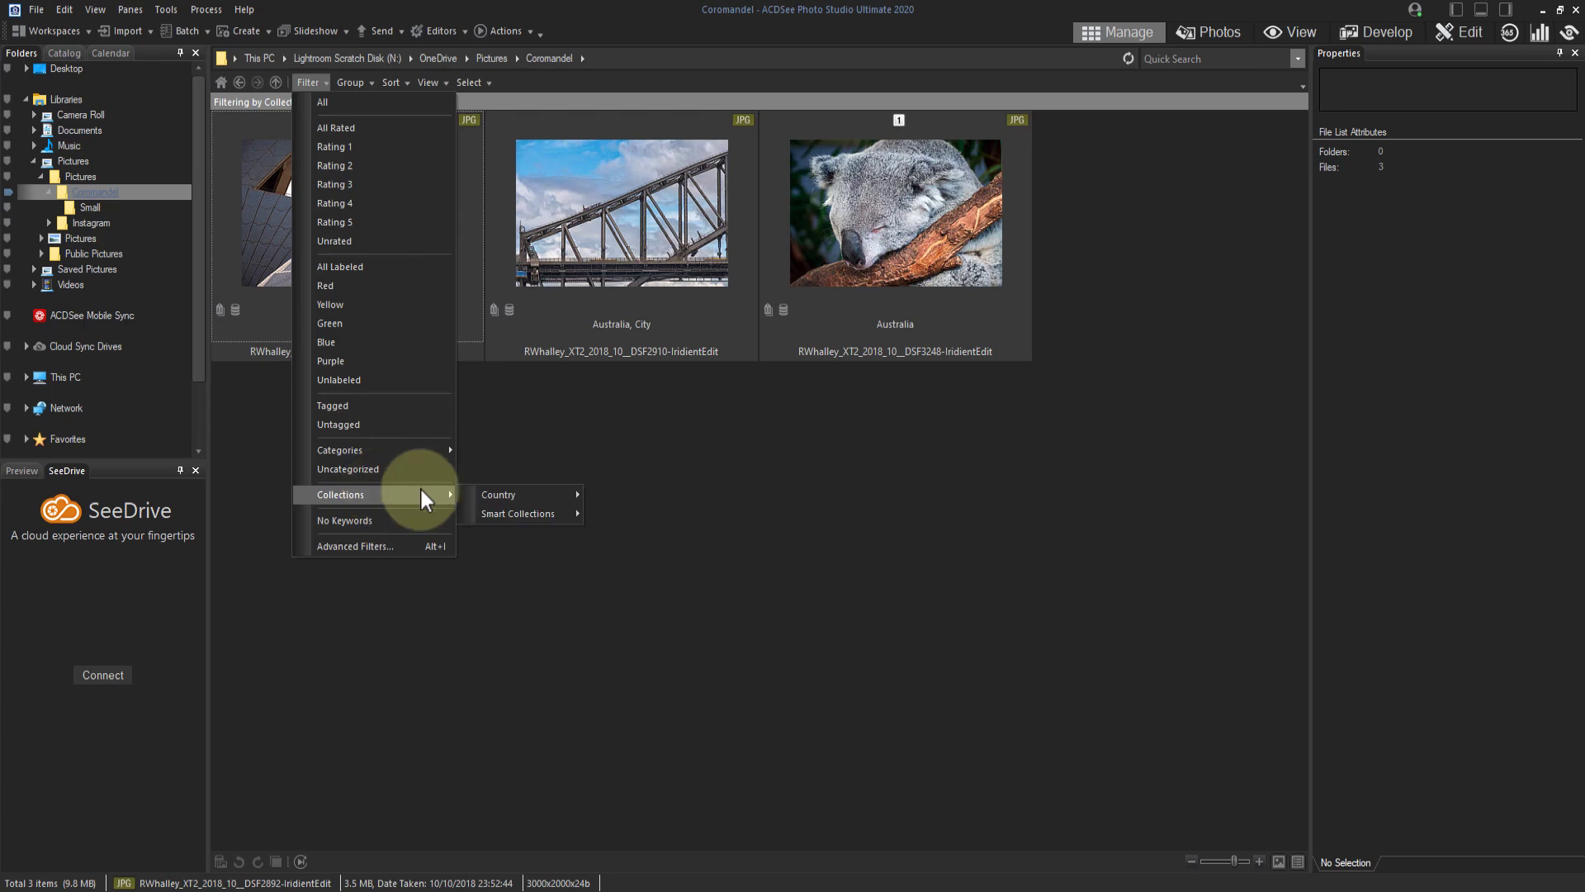
pyautogui.moveTo(498, 494)
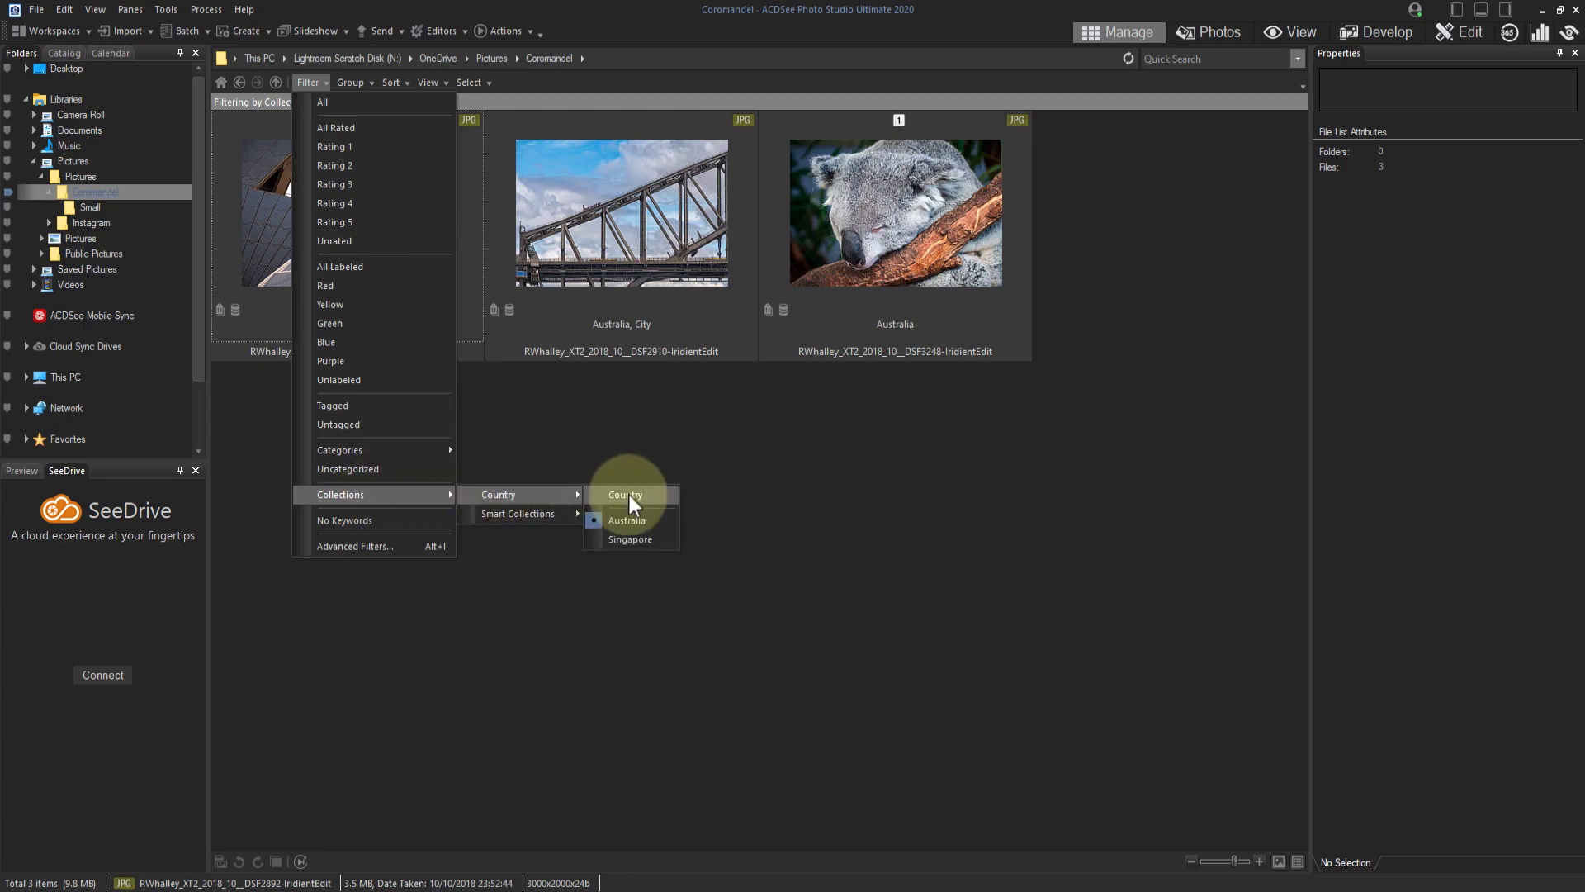
pyautogui.click(629, 537)
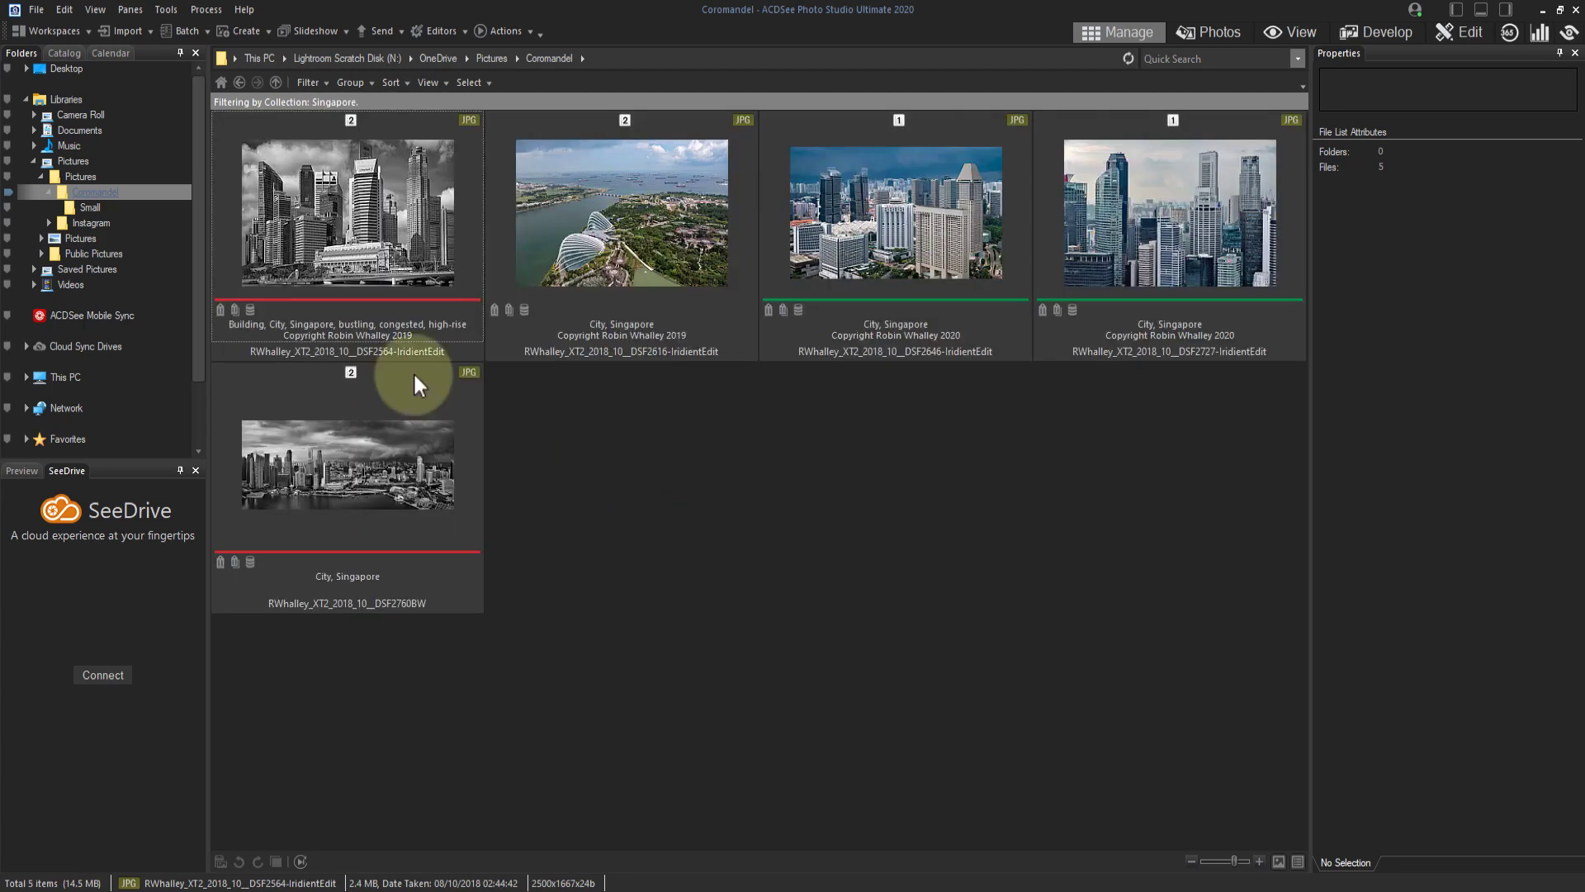
pyautogui.click(317, 78)
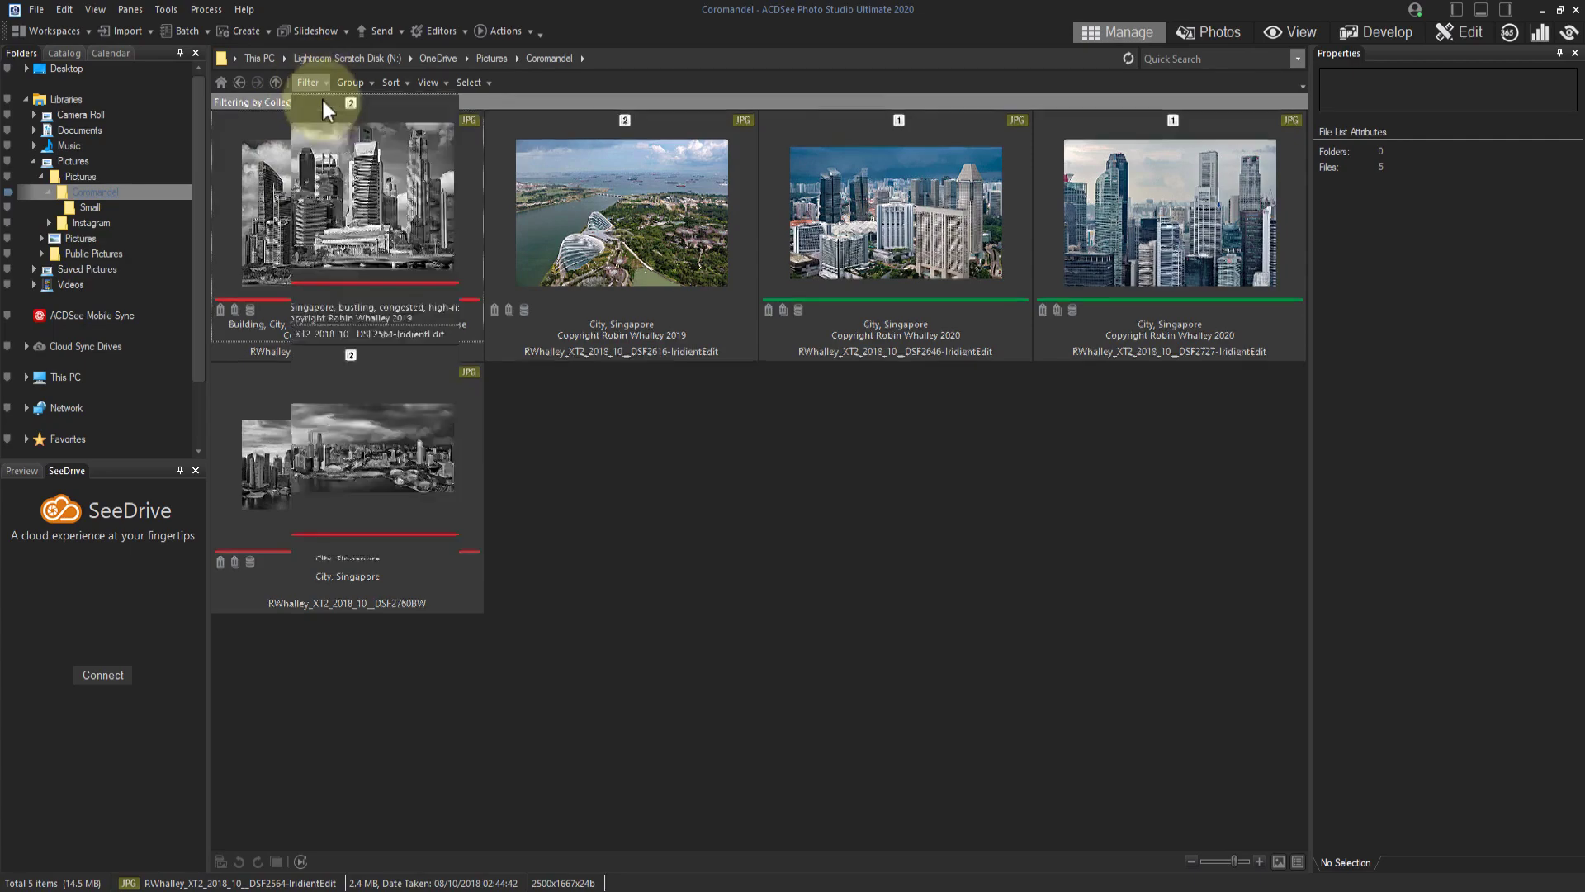
pyautogui.click(320, 96)
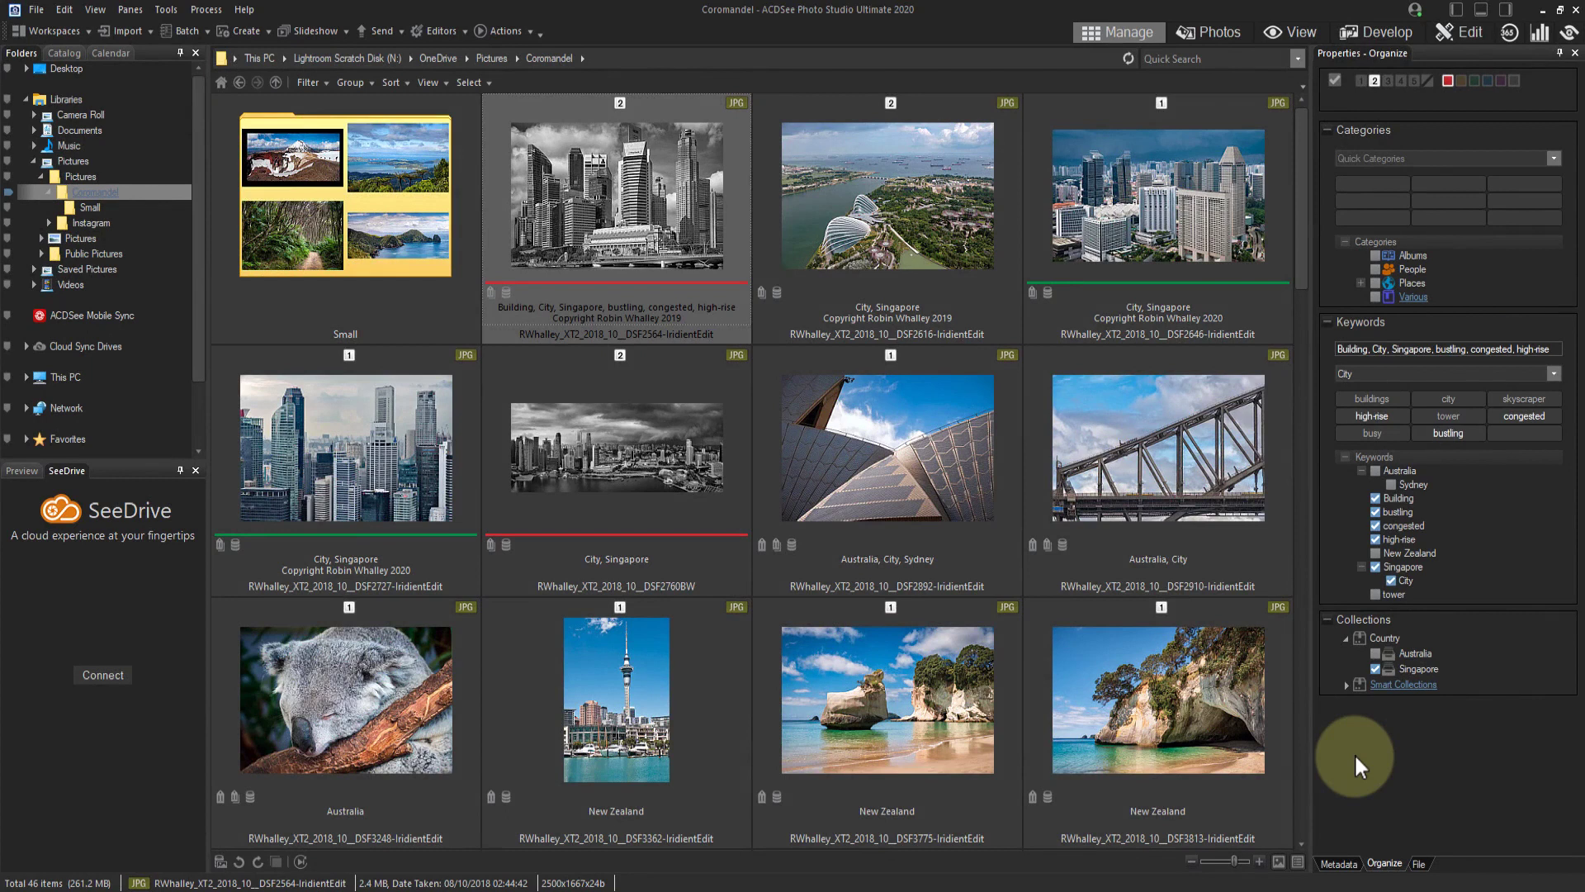
pyautogui.click(1359, 283)
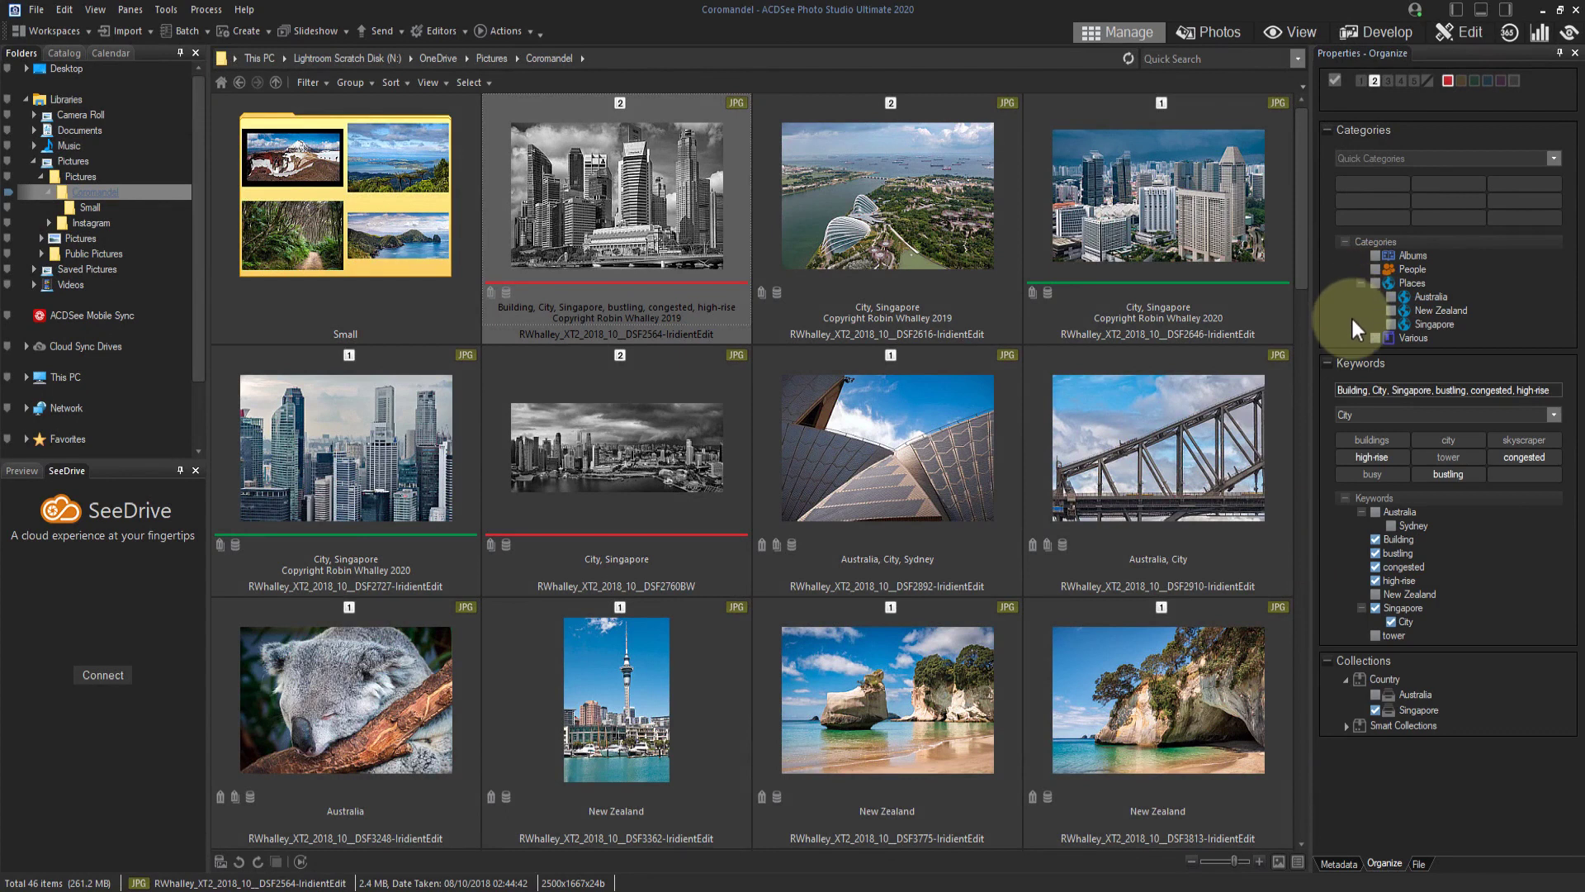
pyautogui.keyDown('shift'); pyautogui.click(689, 465); pyautogui.keyUp('shift')
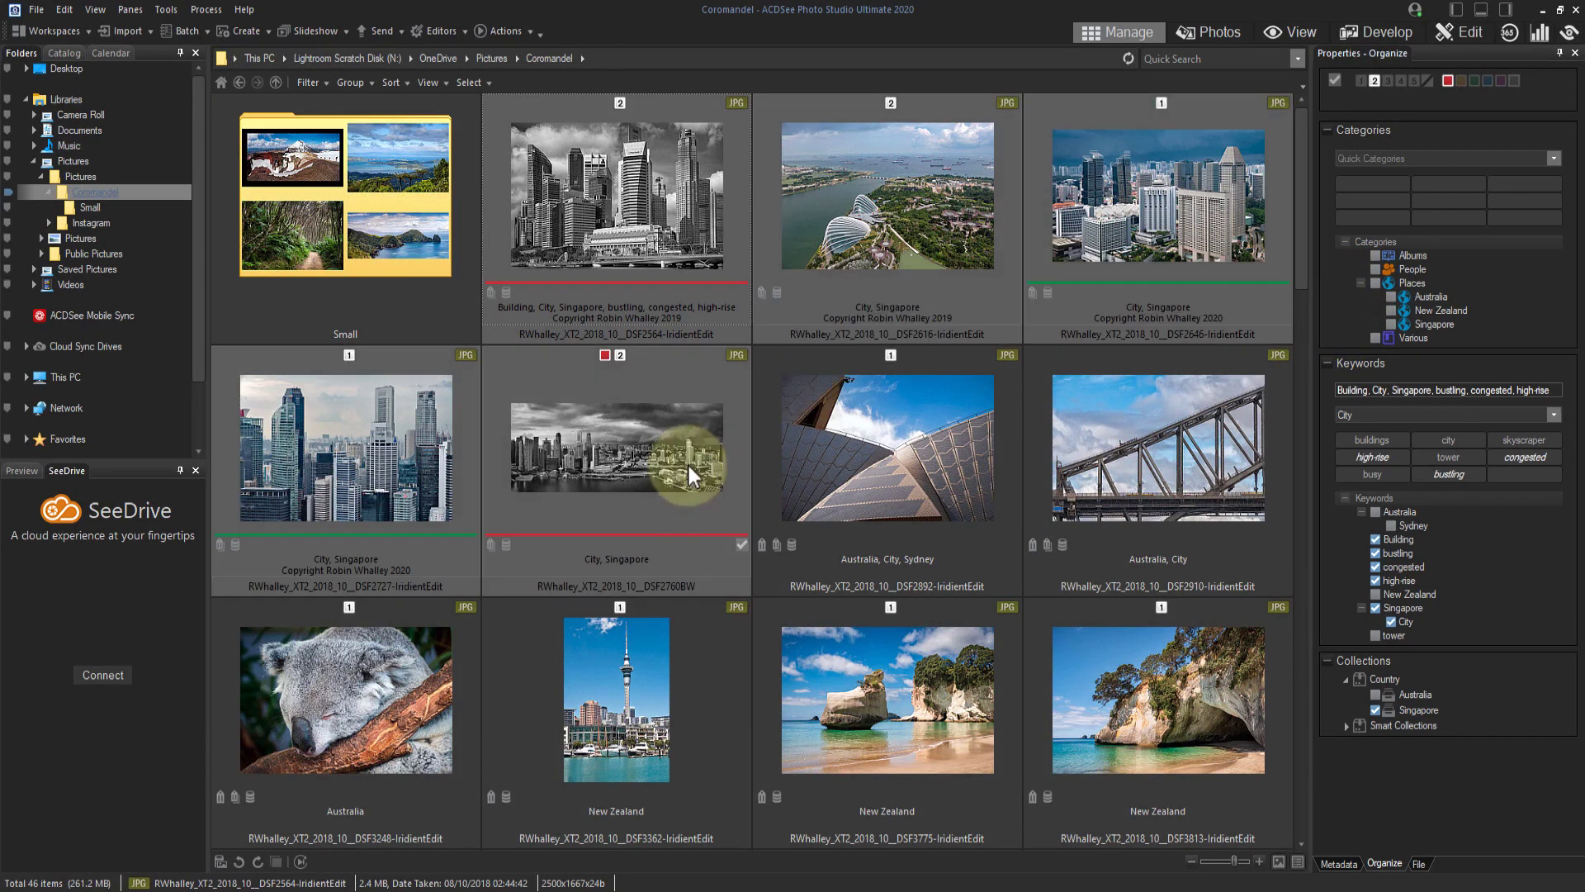
pyautogui.click(1391, 323)
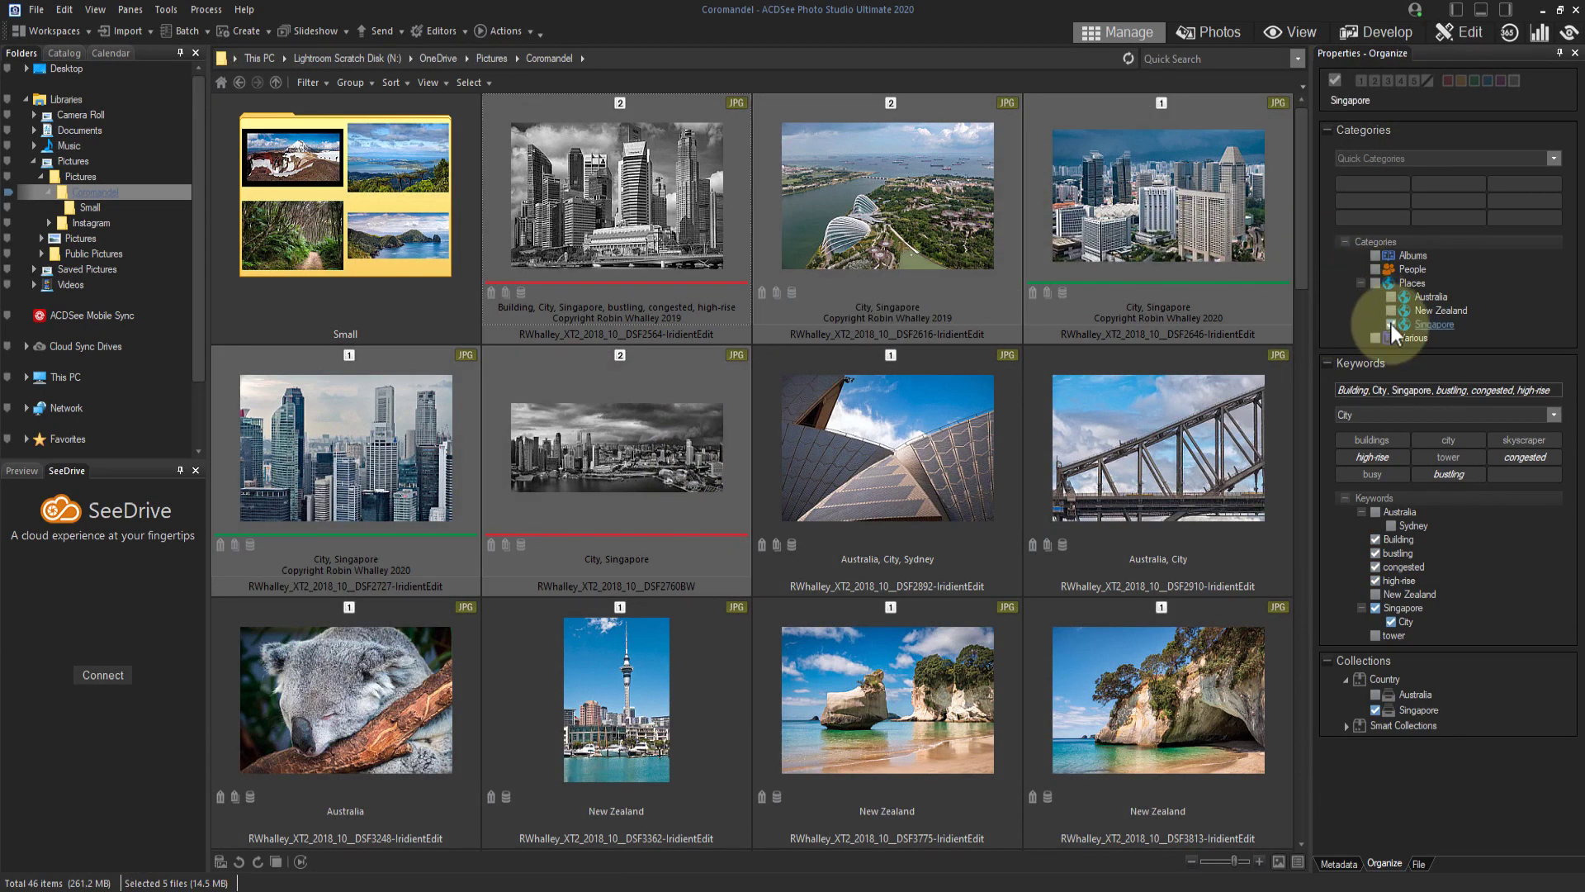
pyautogui.click(614, 226)
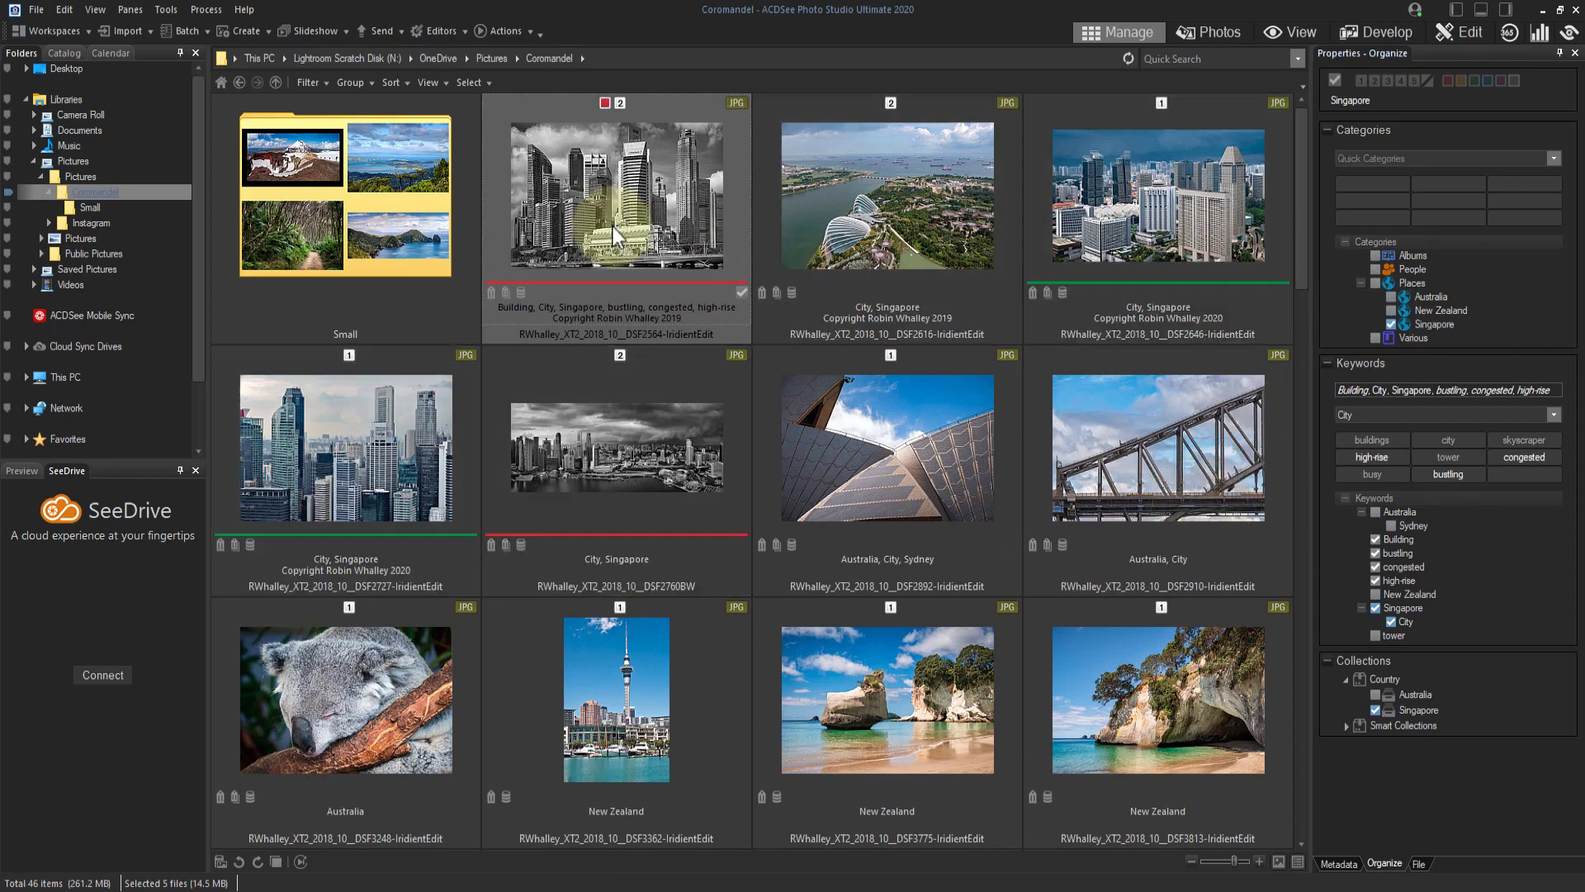
pyautogui.click(872, 427)
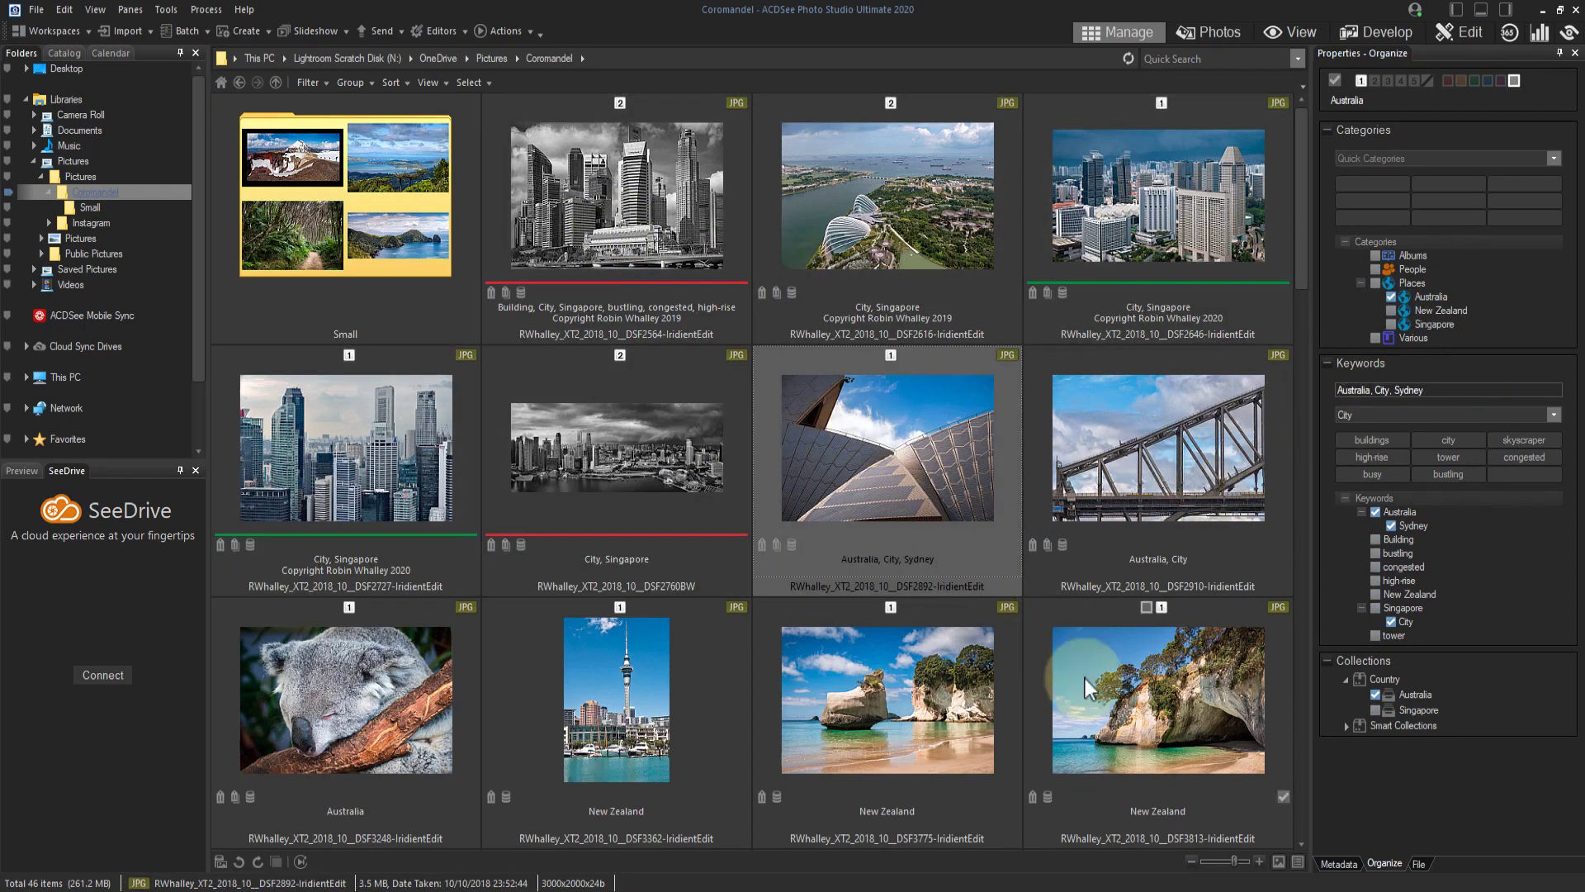
pyautogui.click(1117, 691)
pyautogui.click(650, 217)
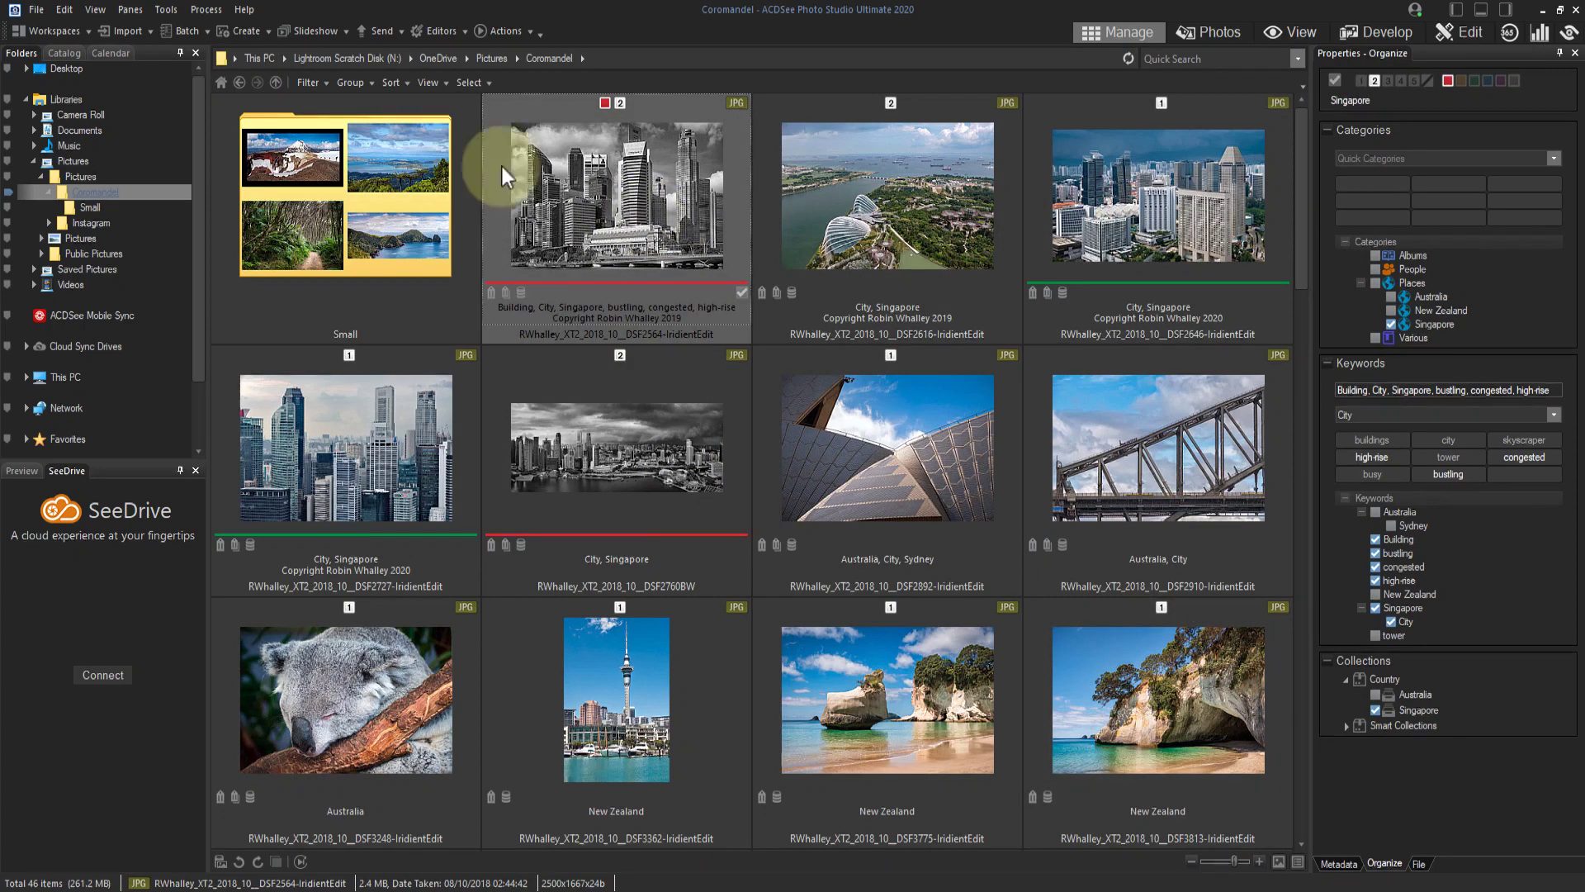
pyautogui.click(62, 53)
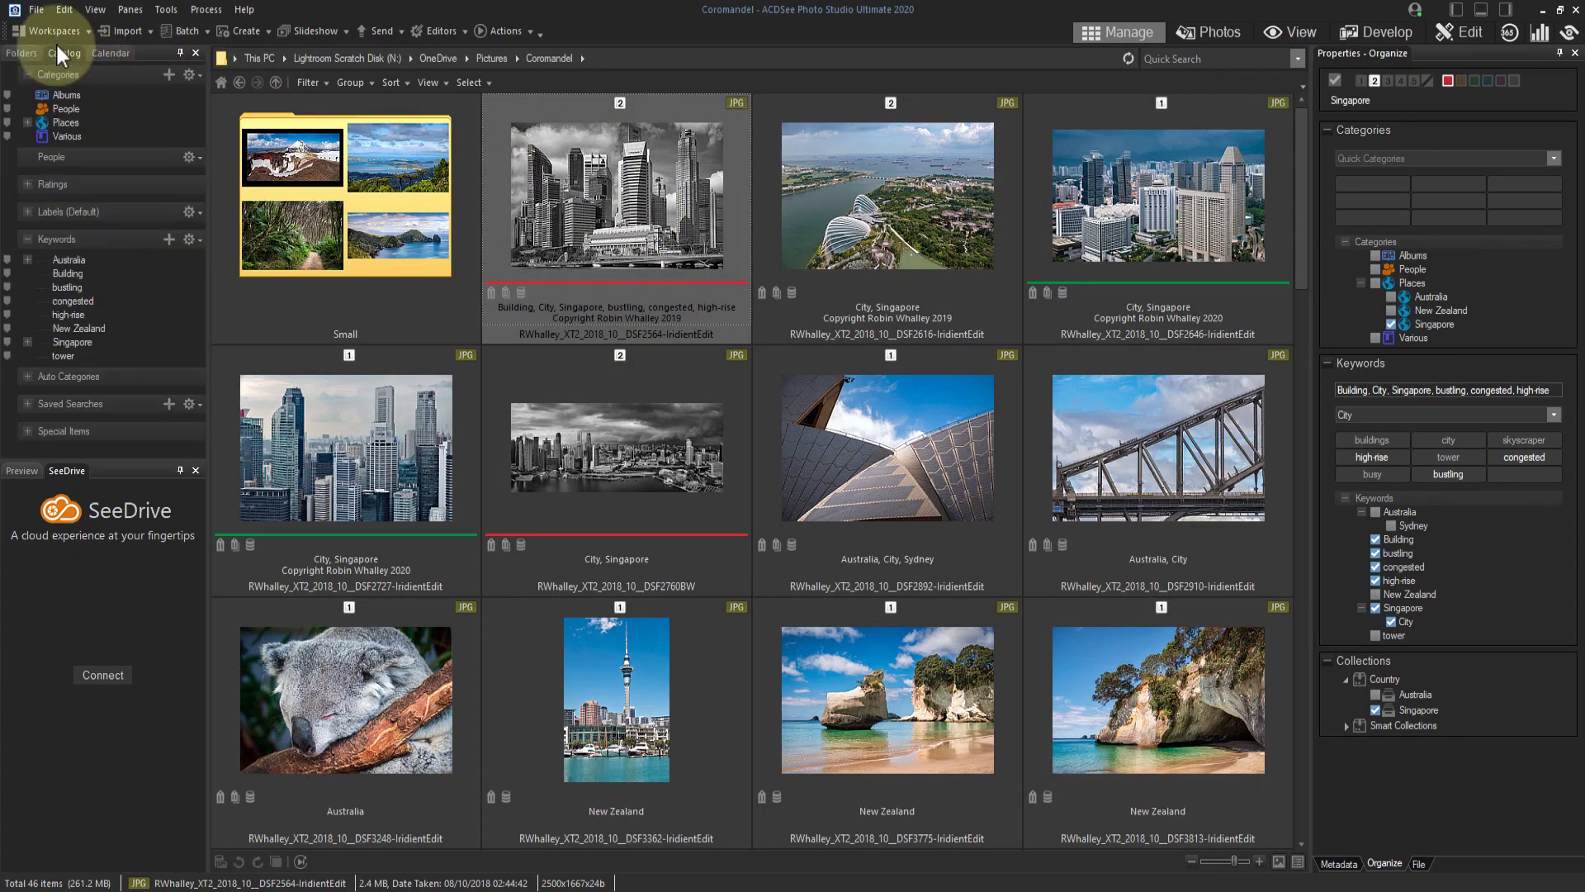
pyautogui.click(27, 120)
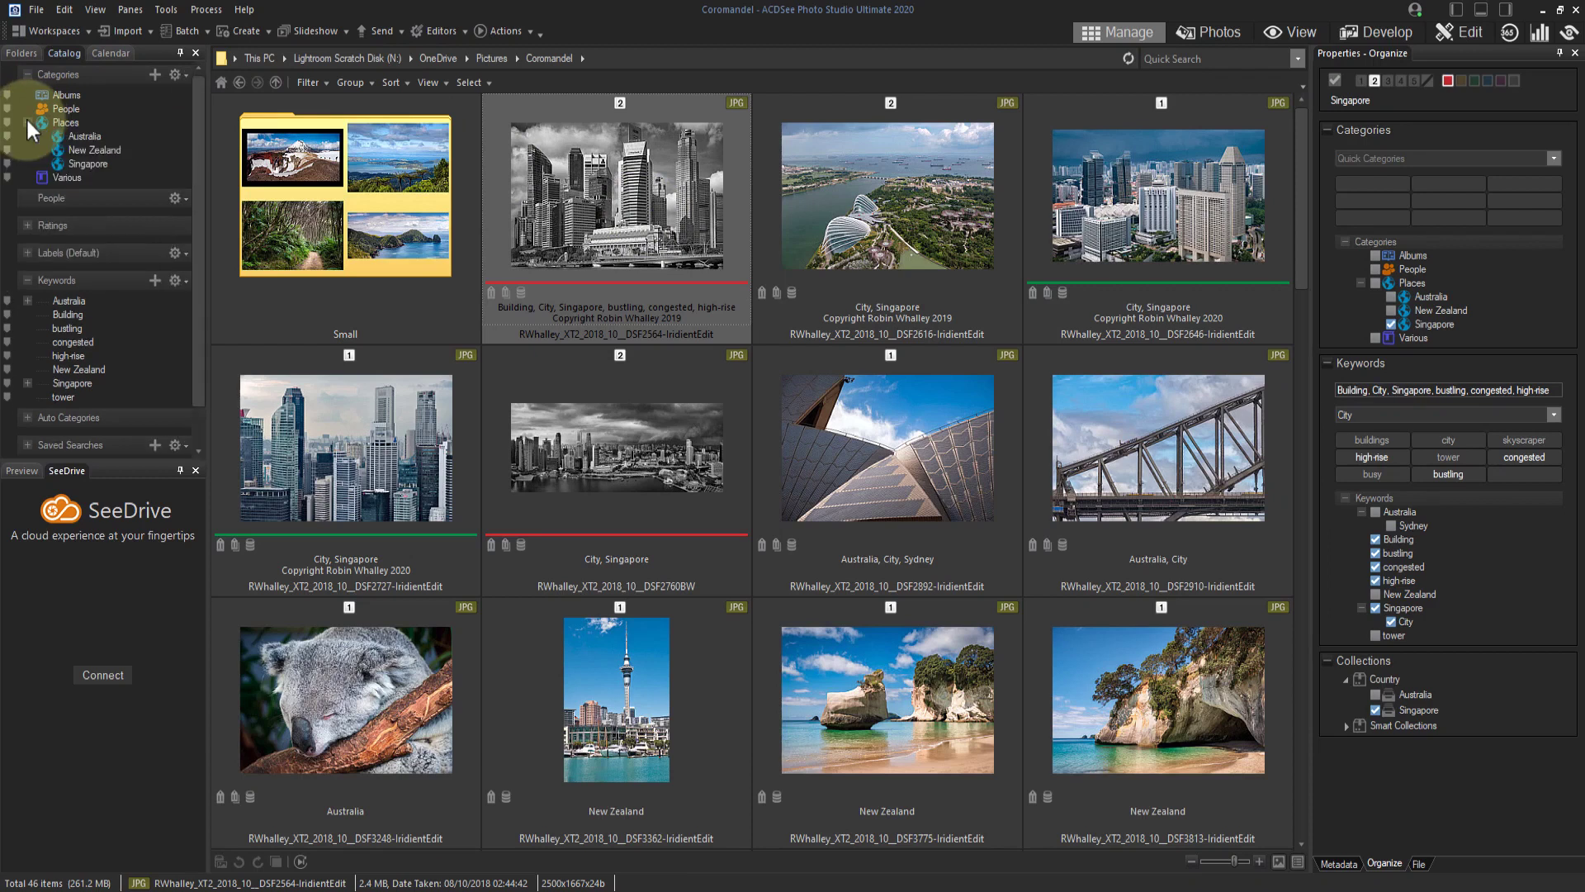
pyautogui.click(77, 147)
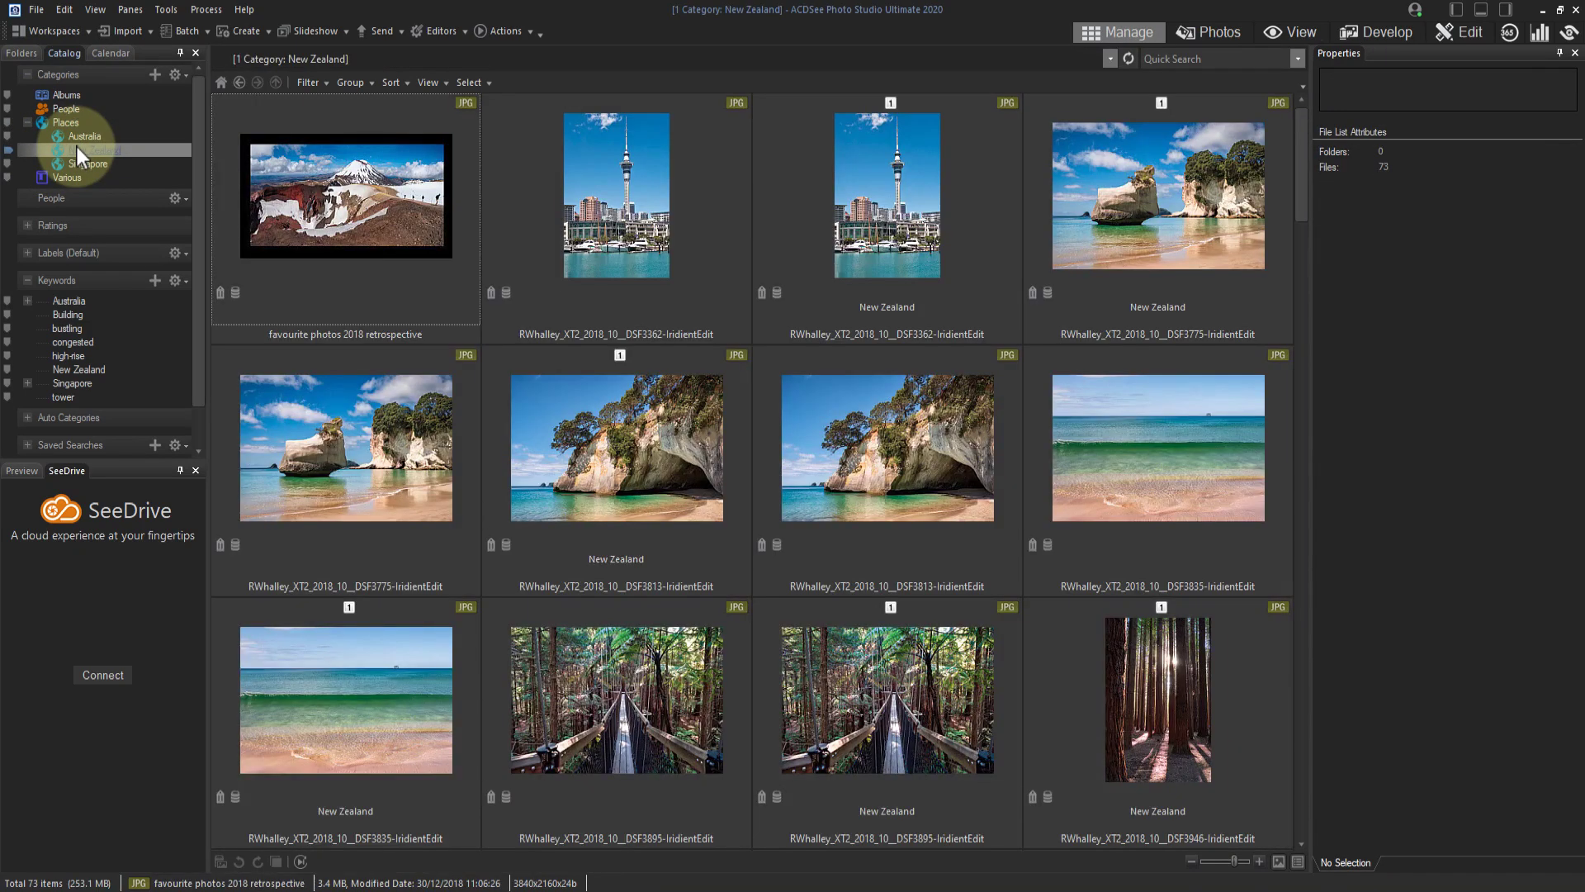
pyautogui.click(83, 137)
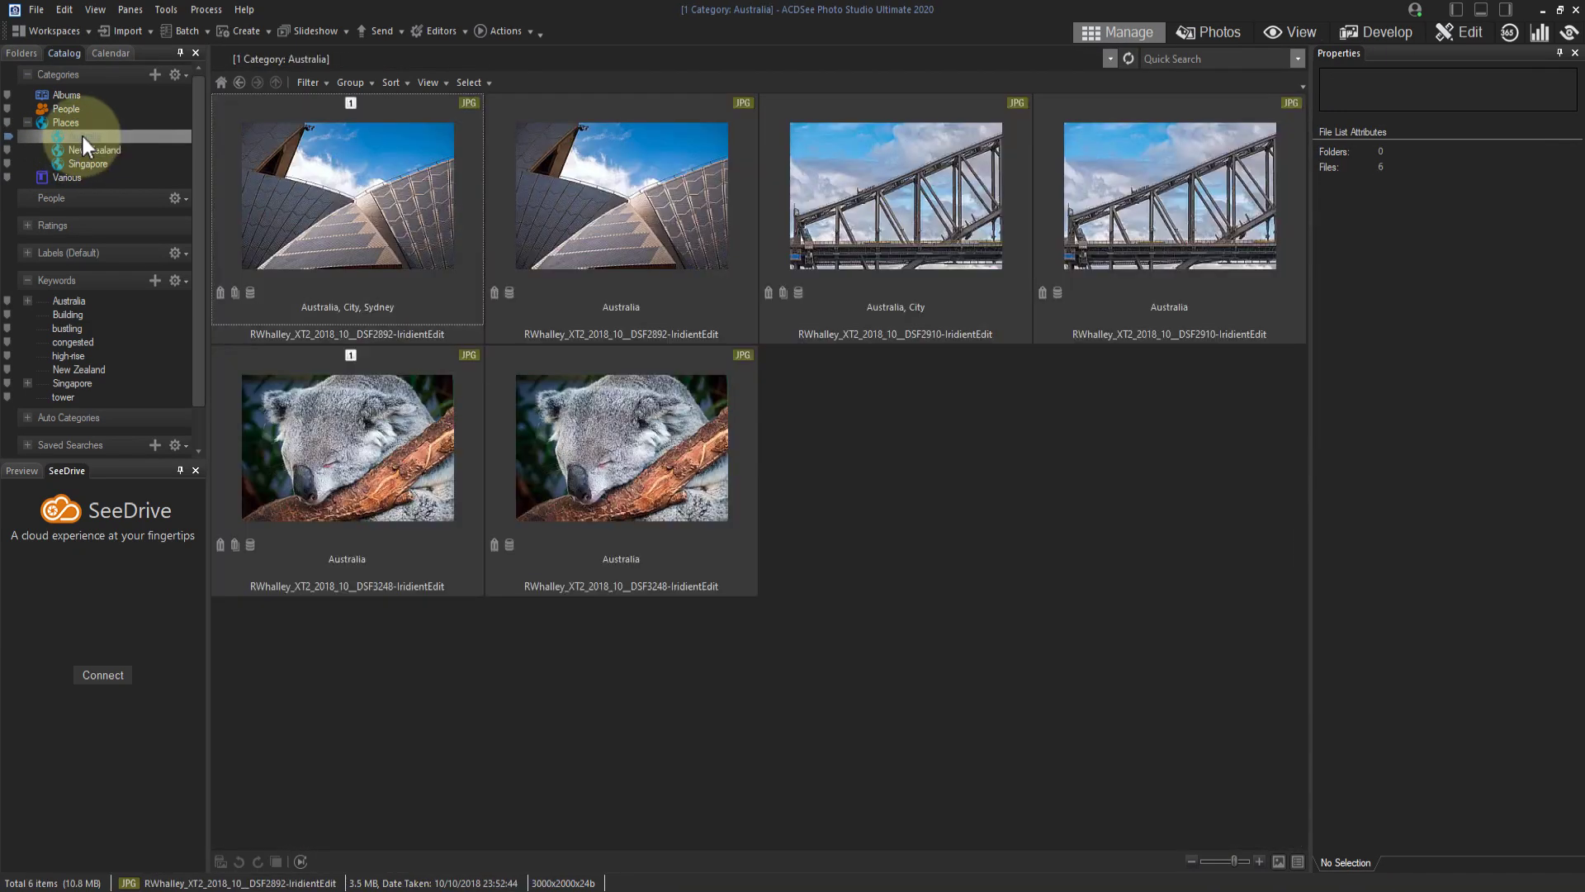
pyautogui.click(82, 163)
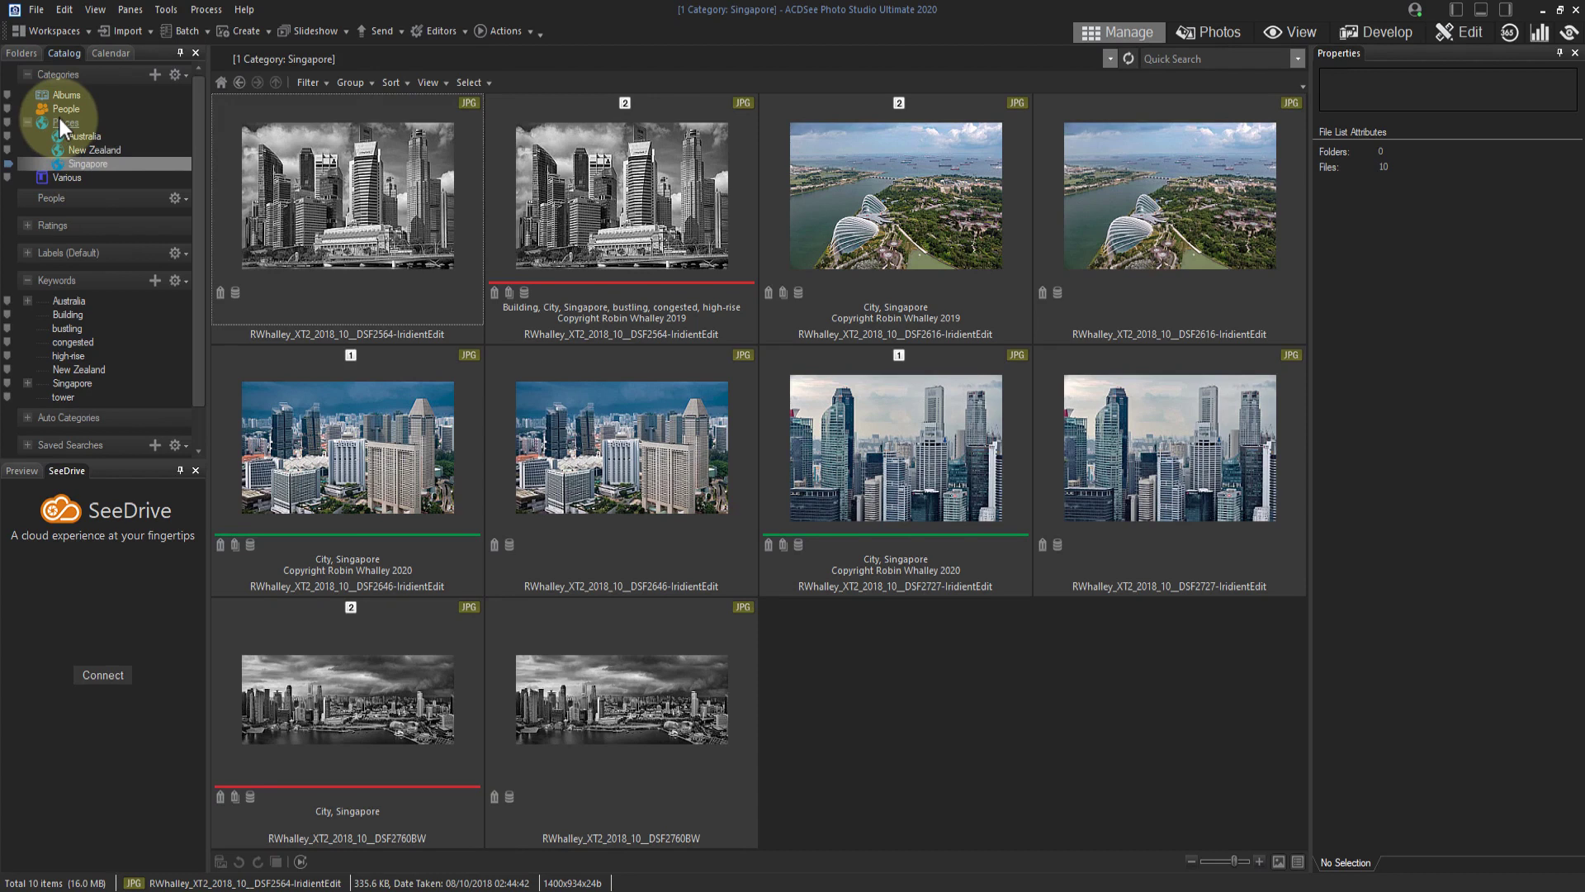
pyautogui.click(321, 76)
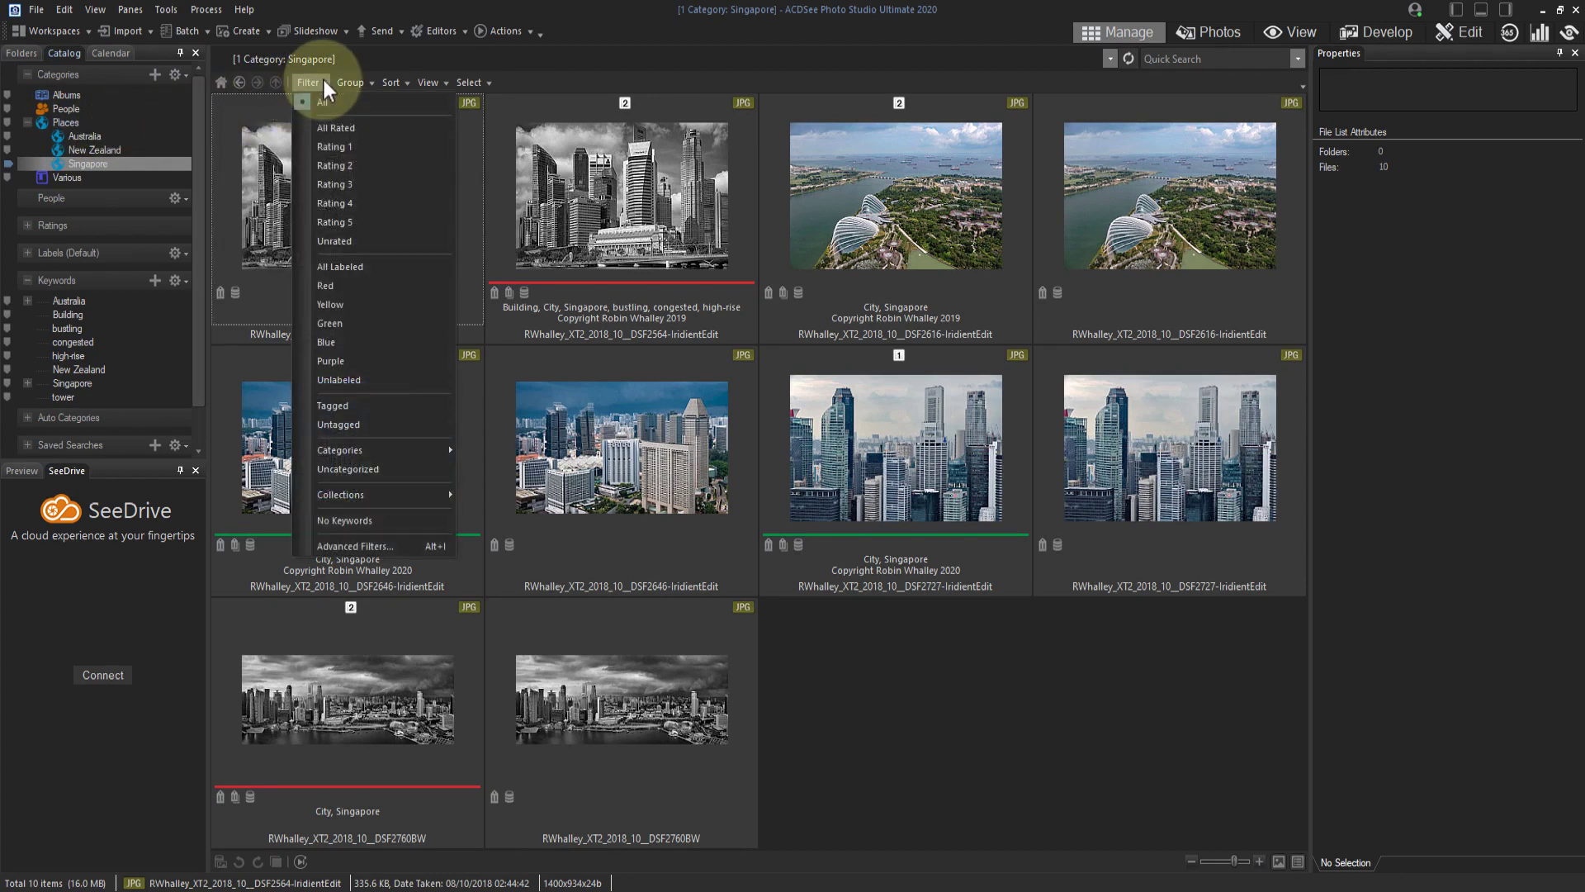
pyautogui.click(348, 164)
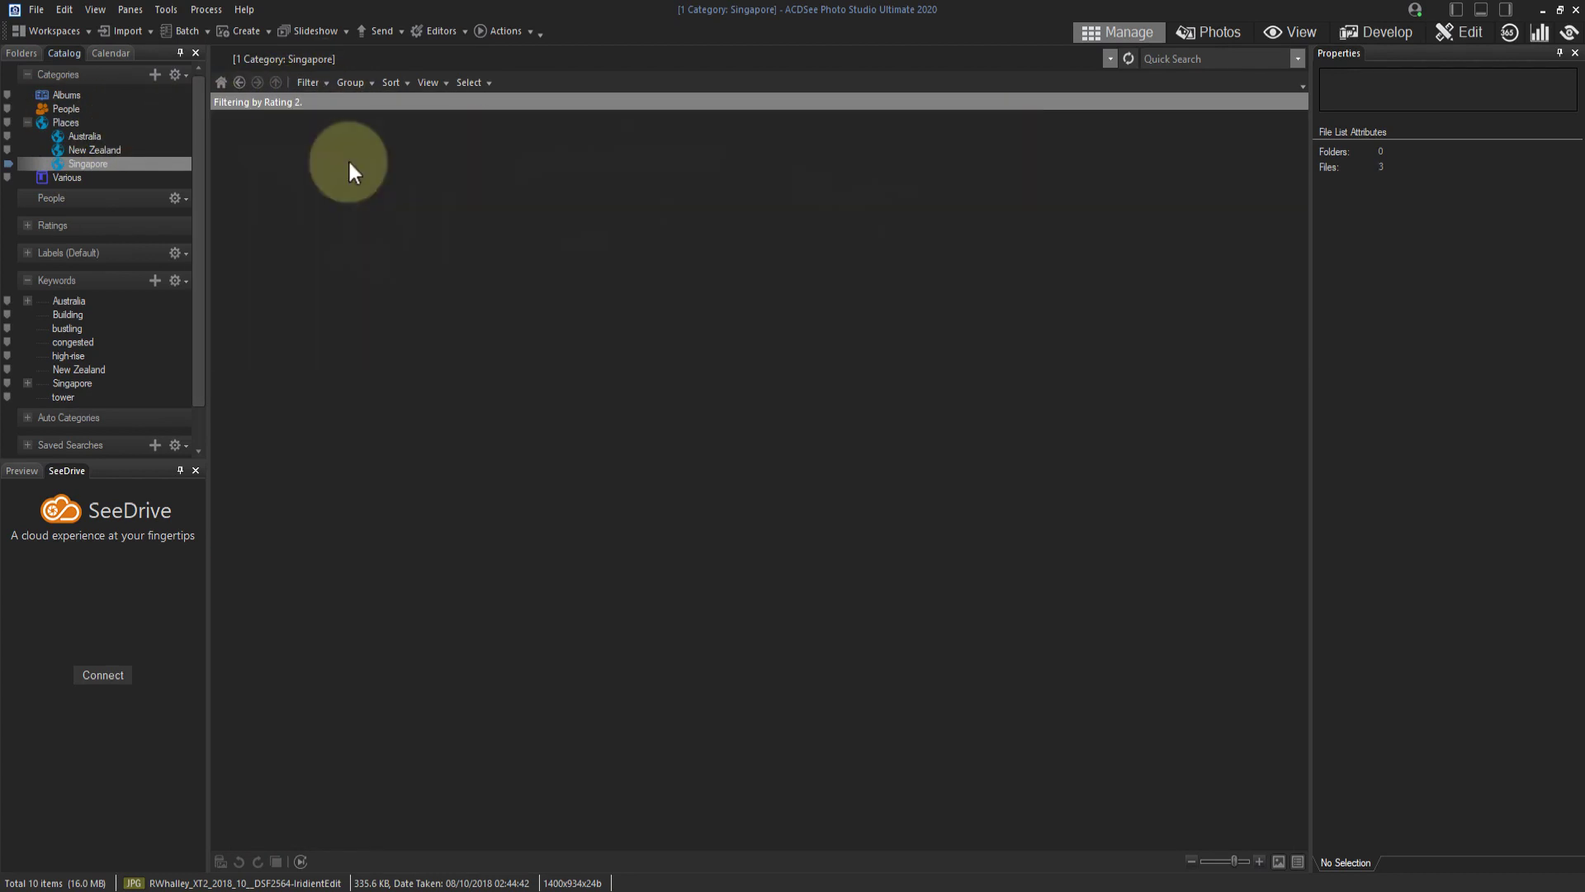
pyautogui.click(319, 81)
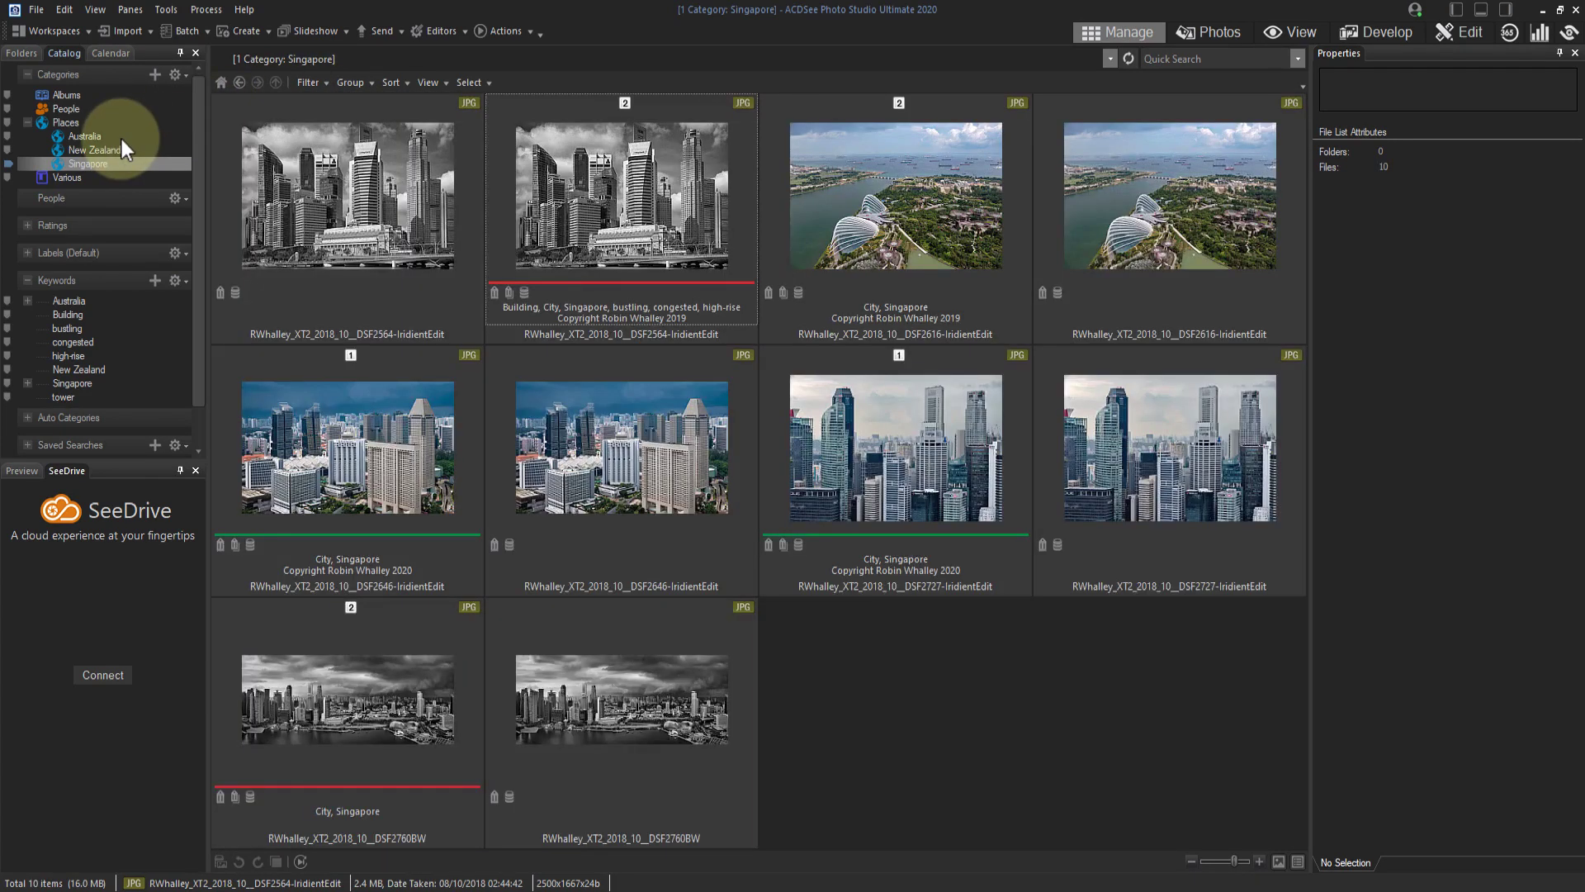
pyautogui.click(26, 253)
pyautogui.click(62, 273)
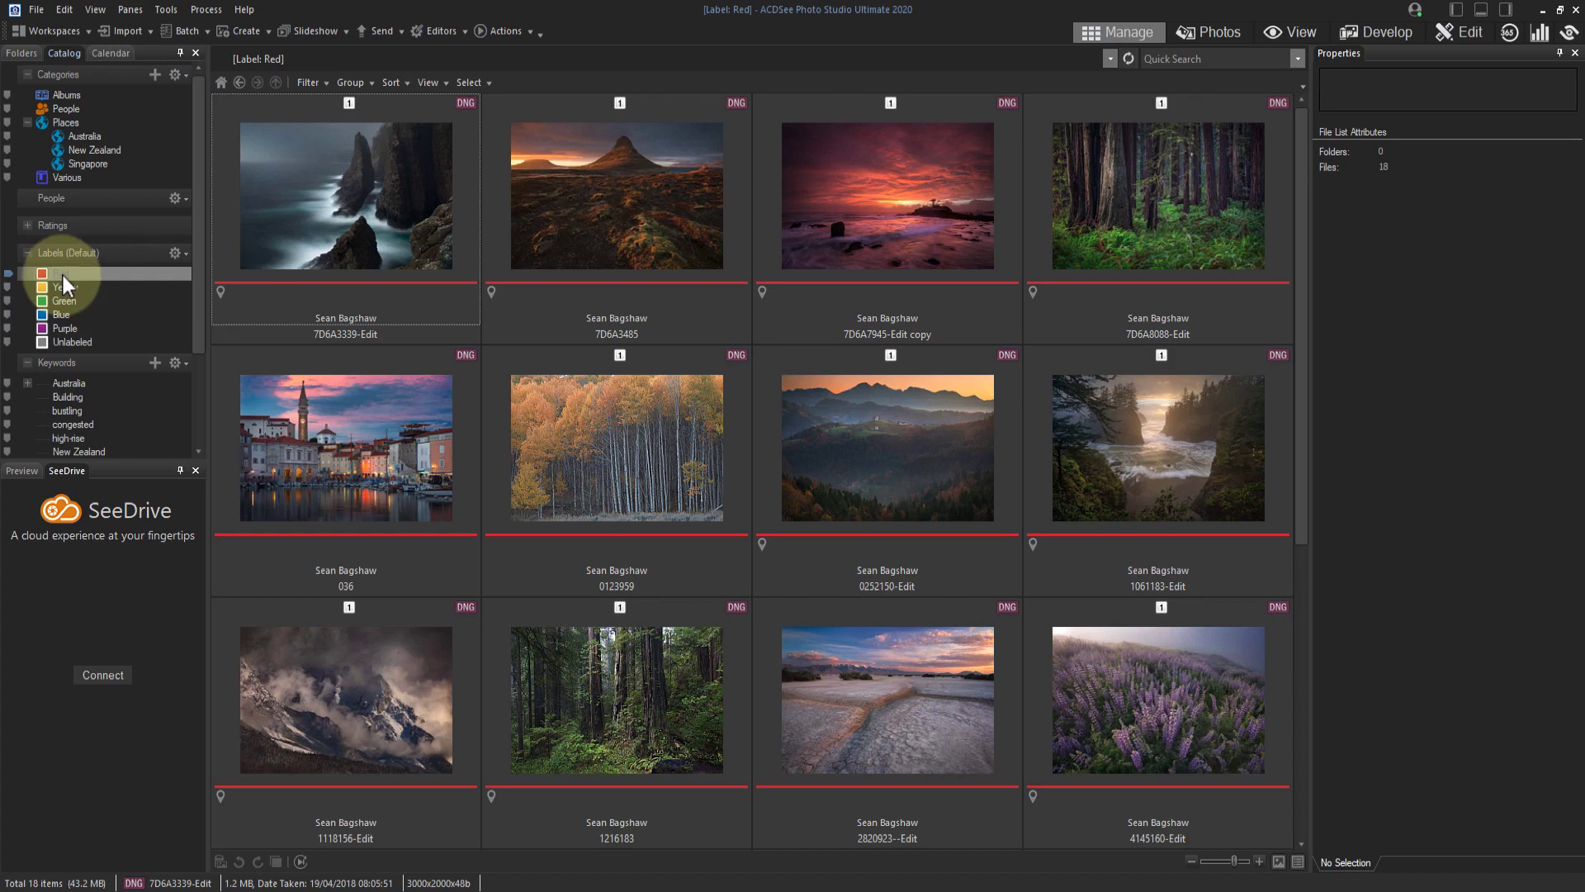
pyautogui.click(68, 136)
pyautogui.click(21, 53)
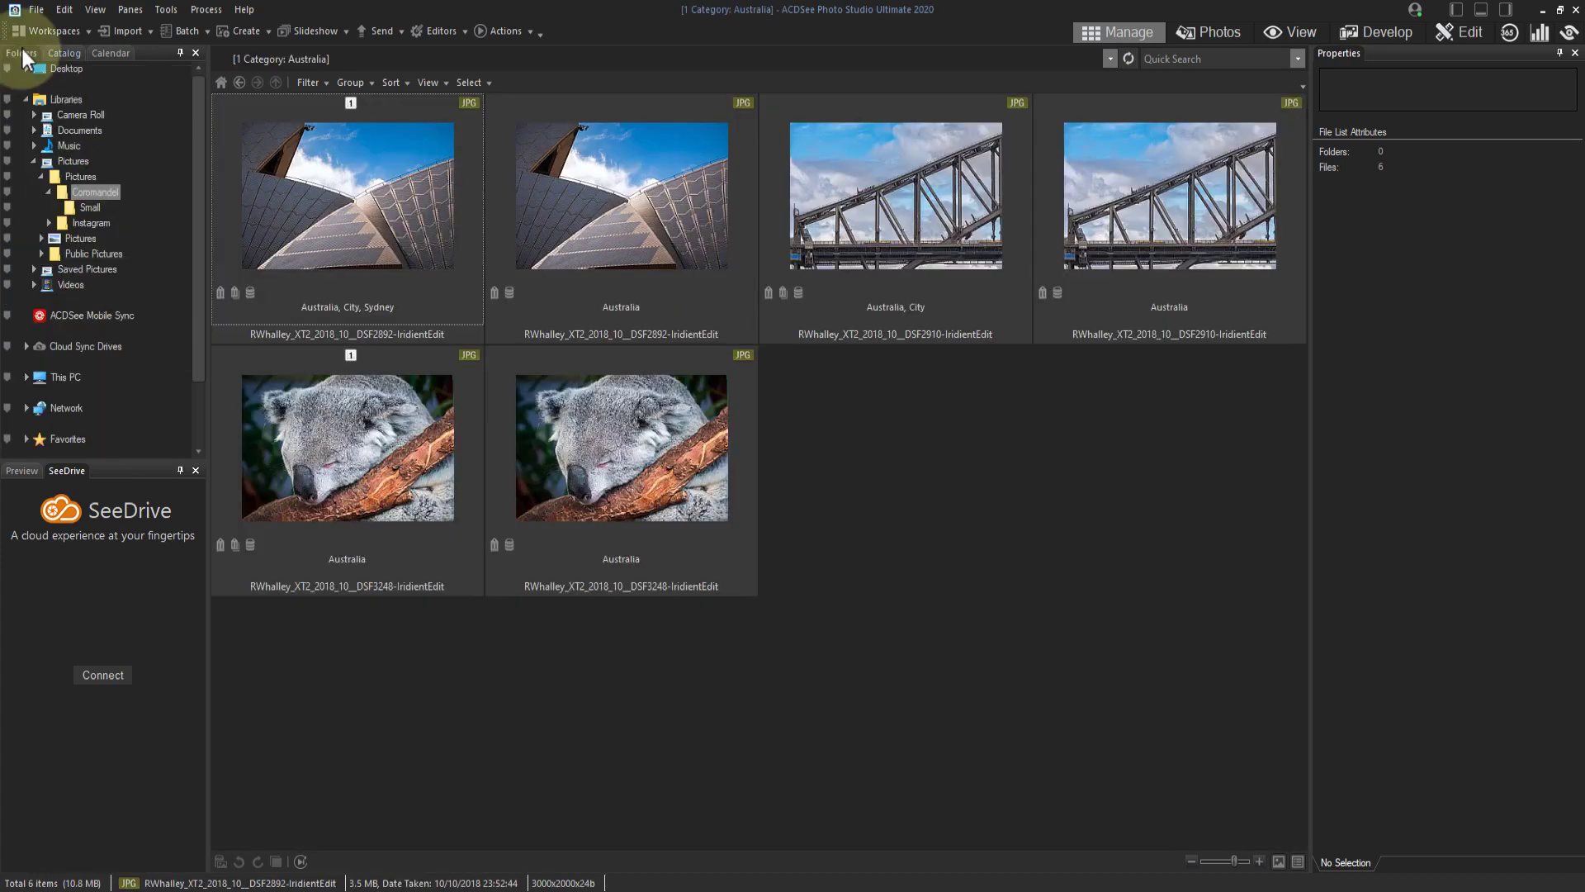
pyautogui.click(102, 190)
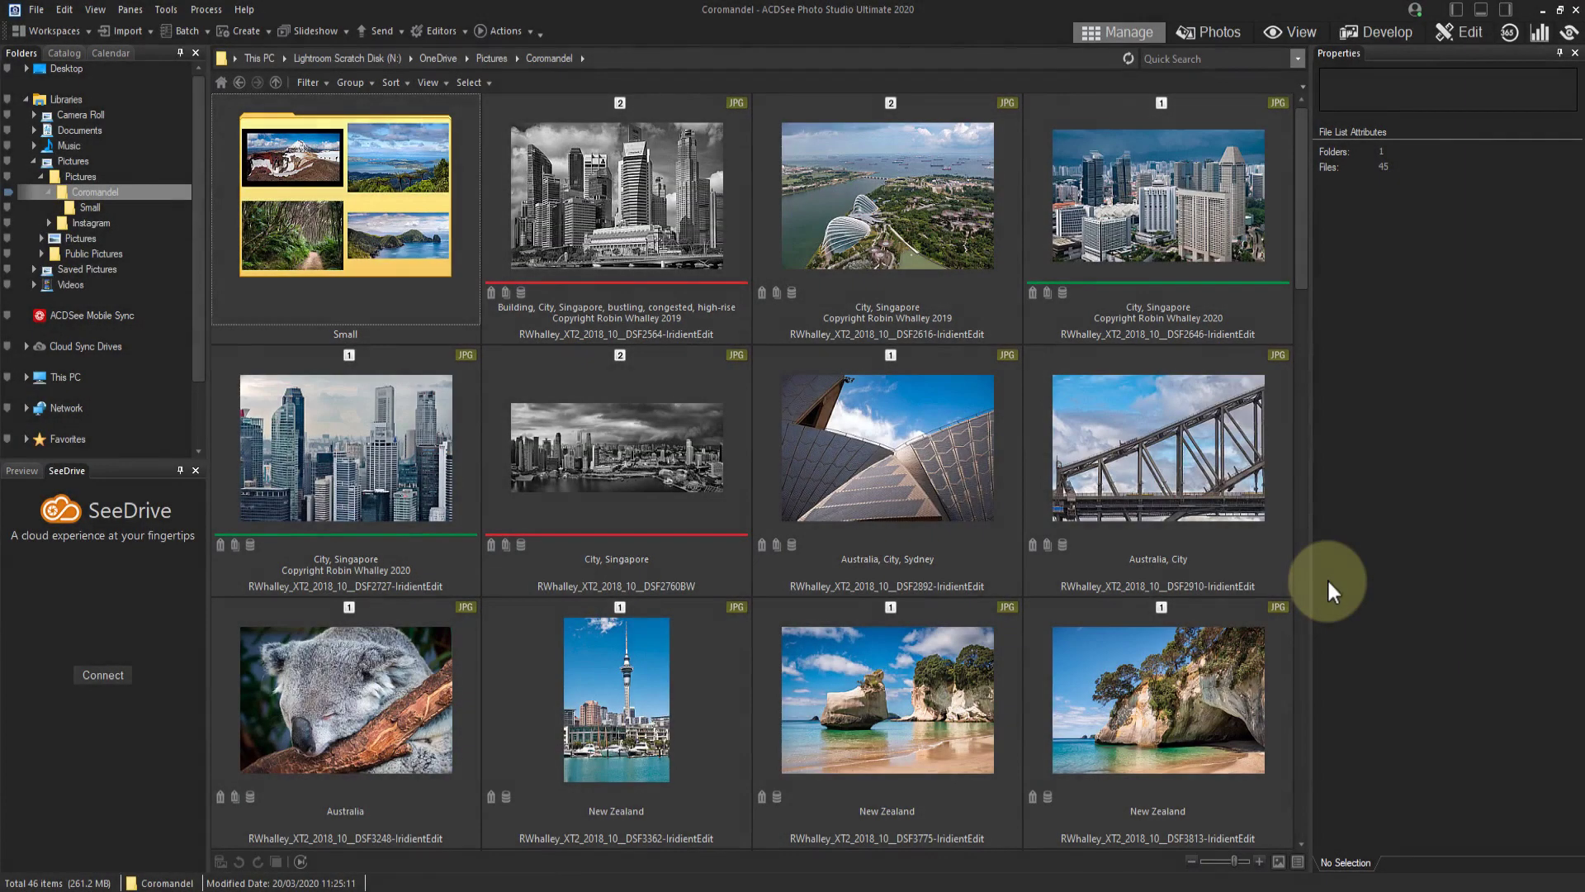
# Add a new image basket named 'Australia' and resize the photo grid above it.
pyautogui.click(132, 12)
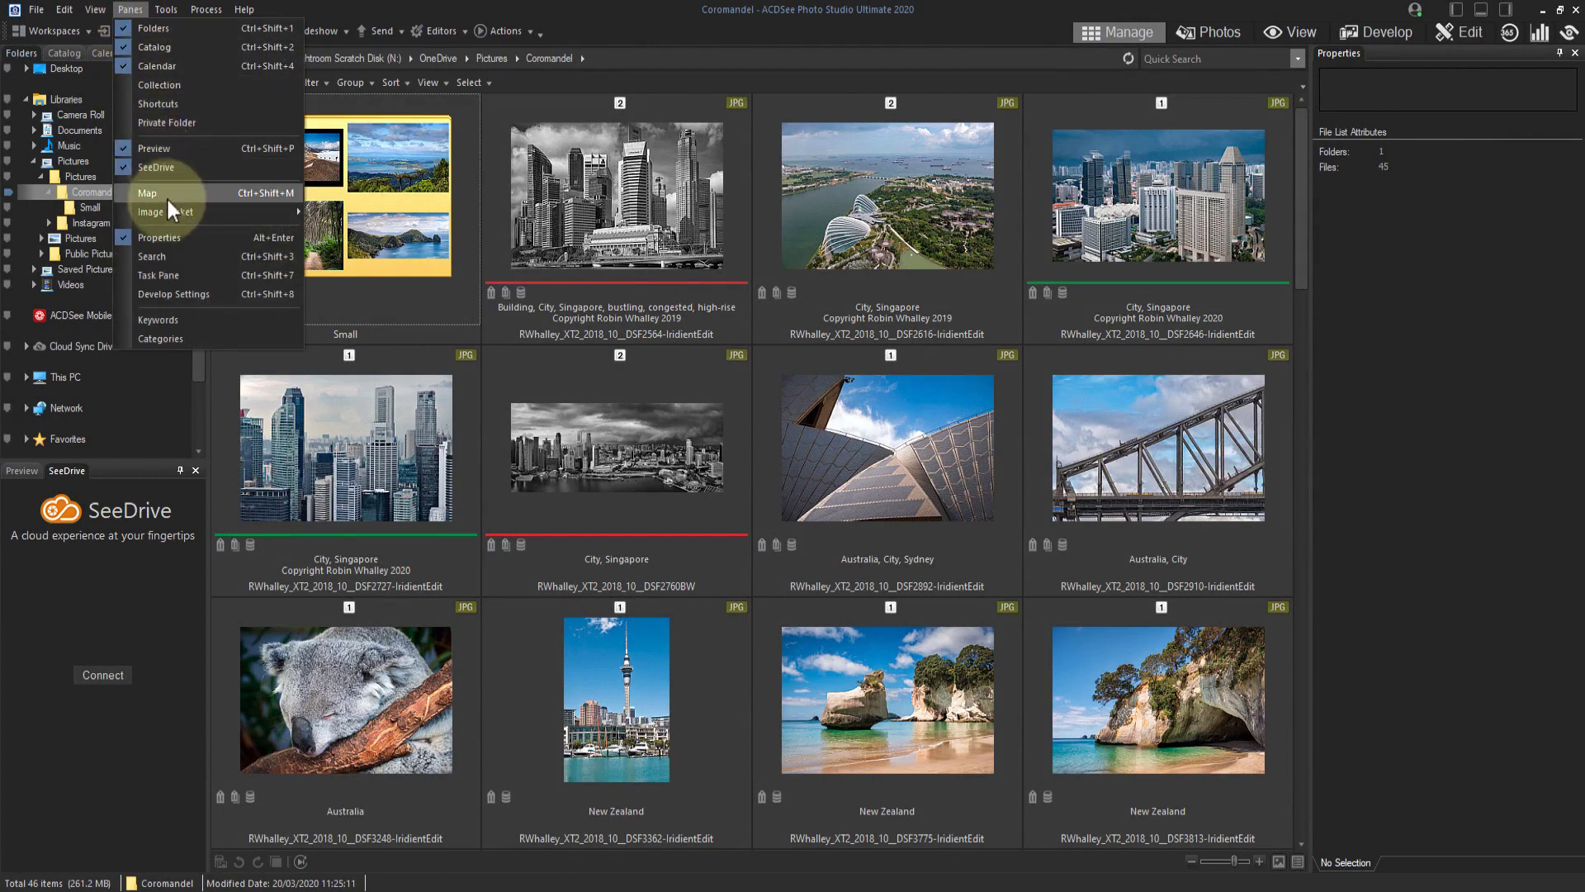
pyautogui.moveTo(166, 212)
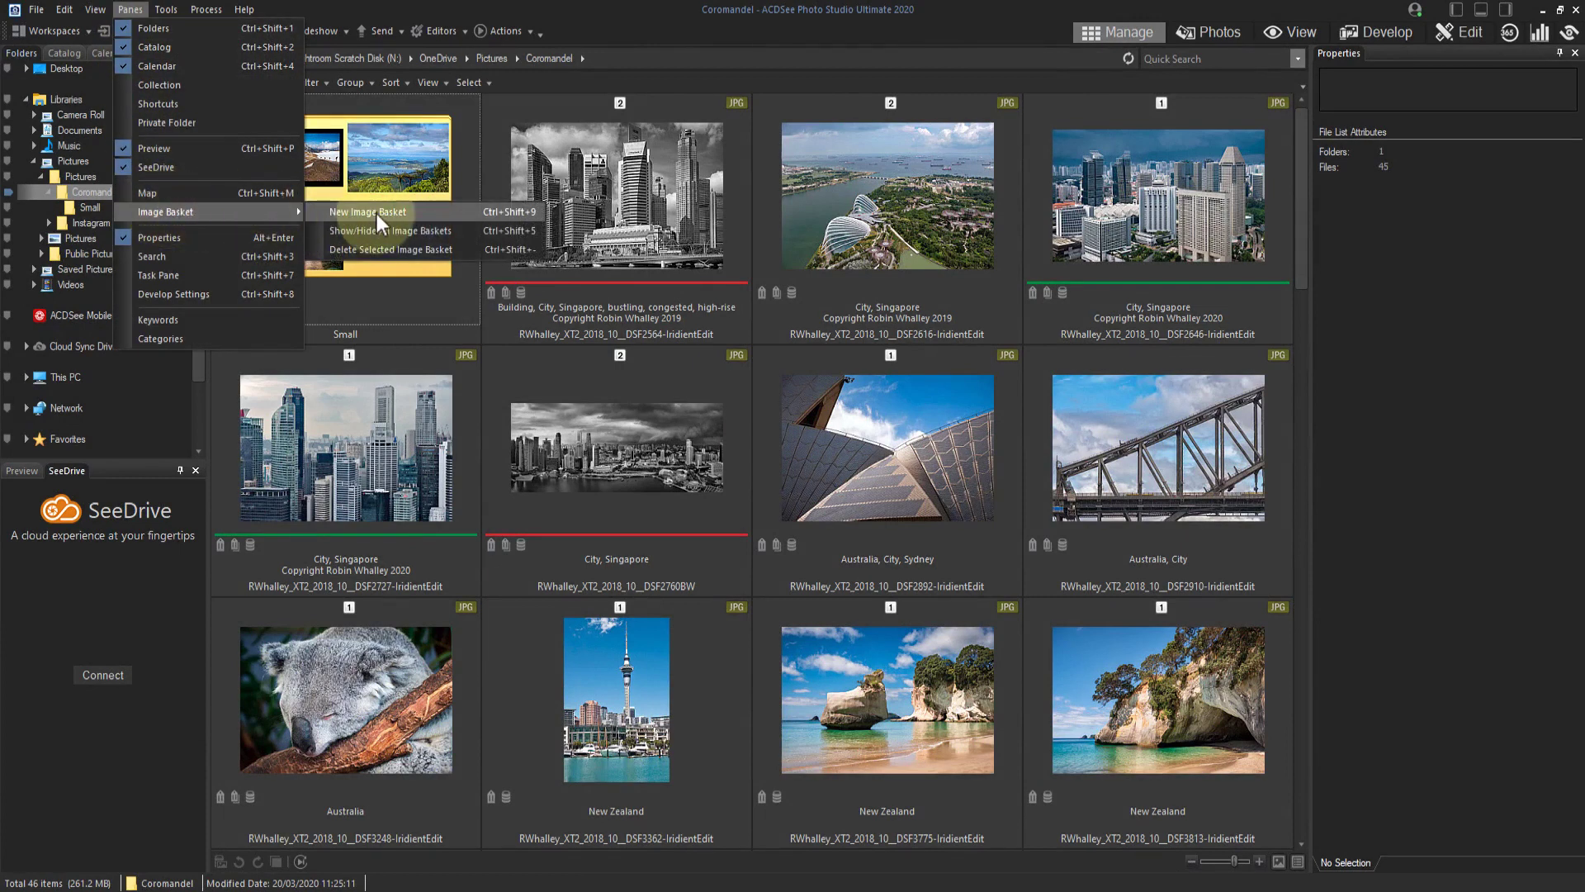
pyautogui.click(377, 214)
pyautogui.rightClick(563, 612)
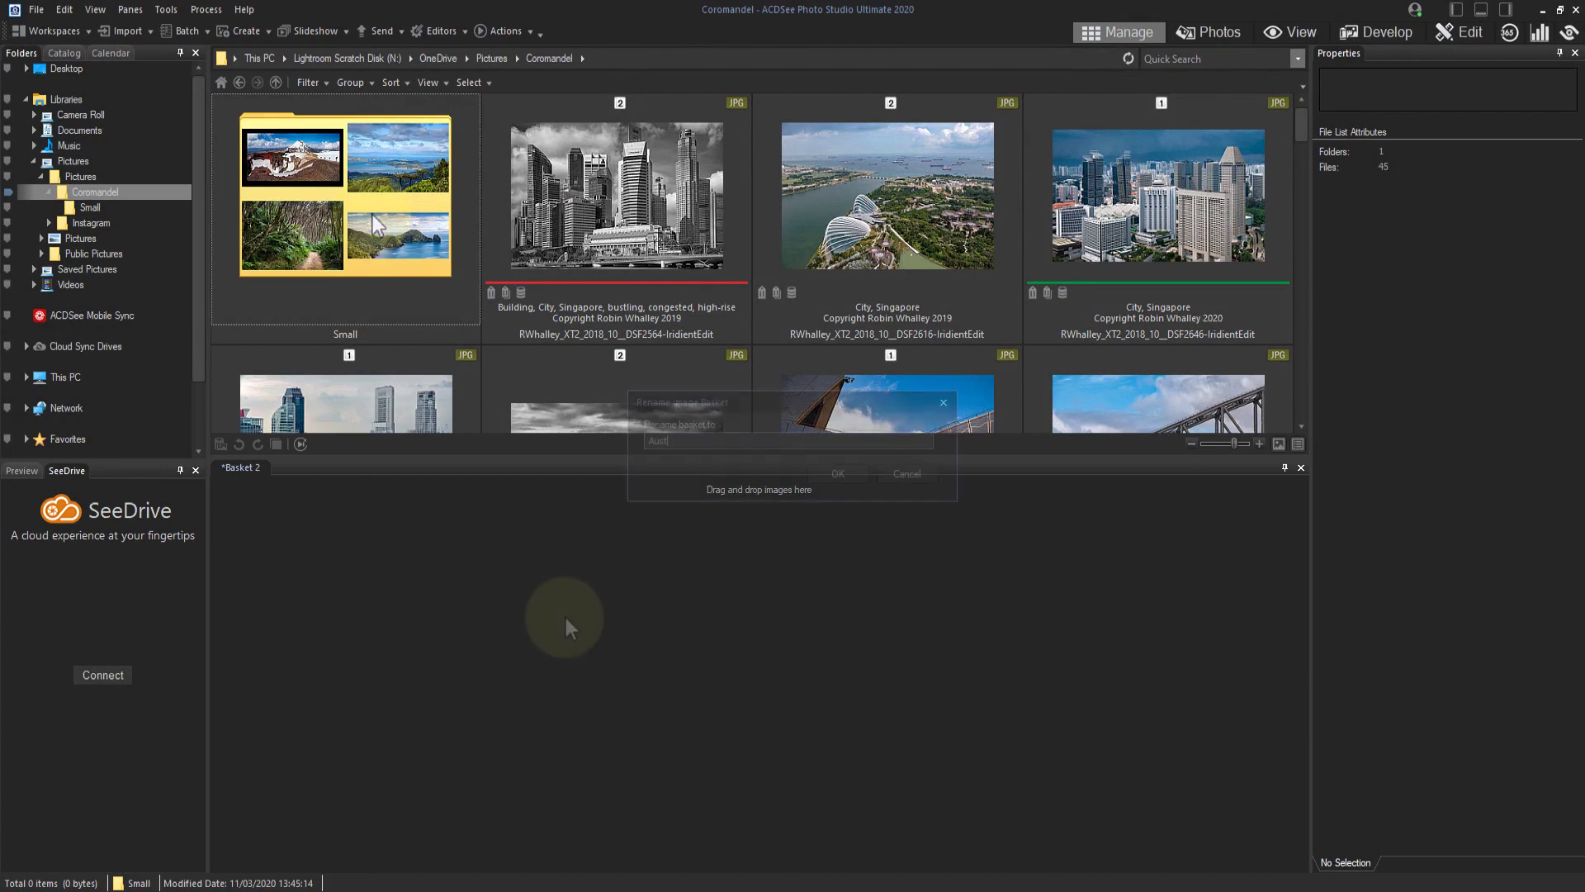
pyautogui.write('Australia')
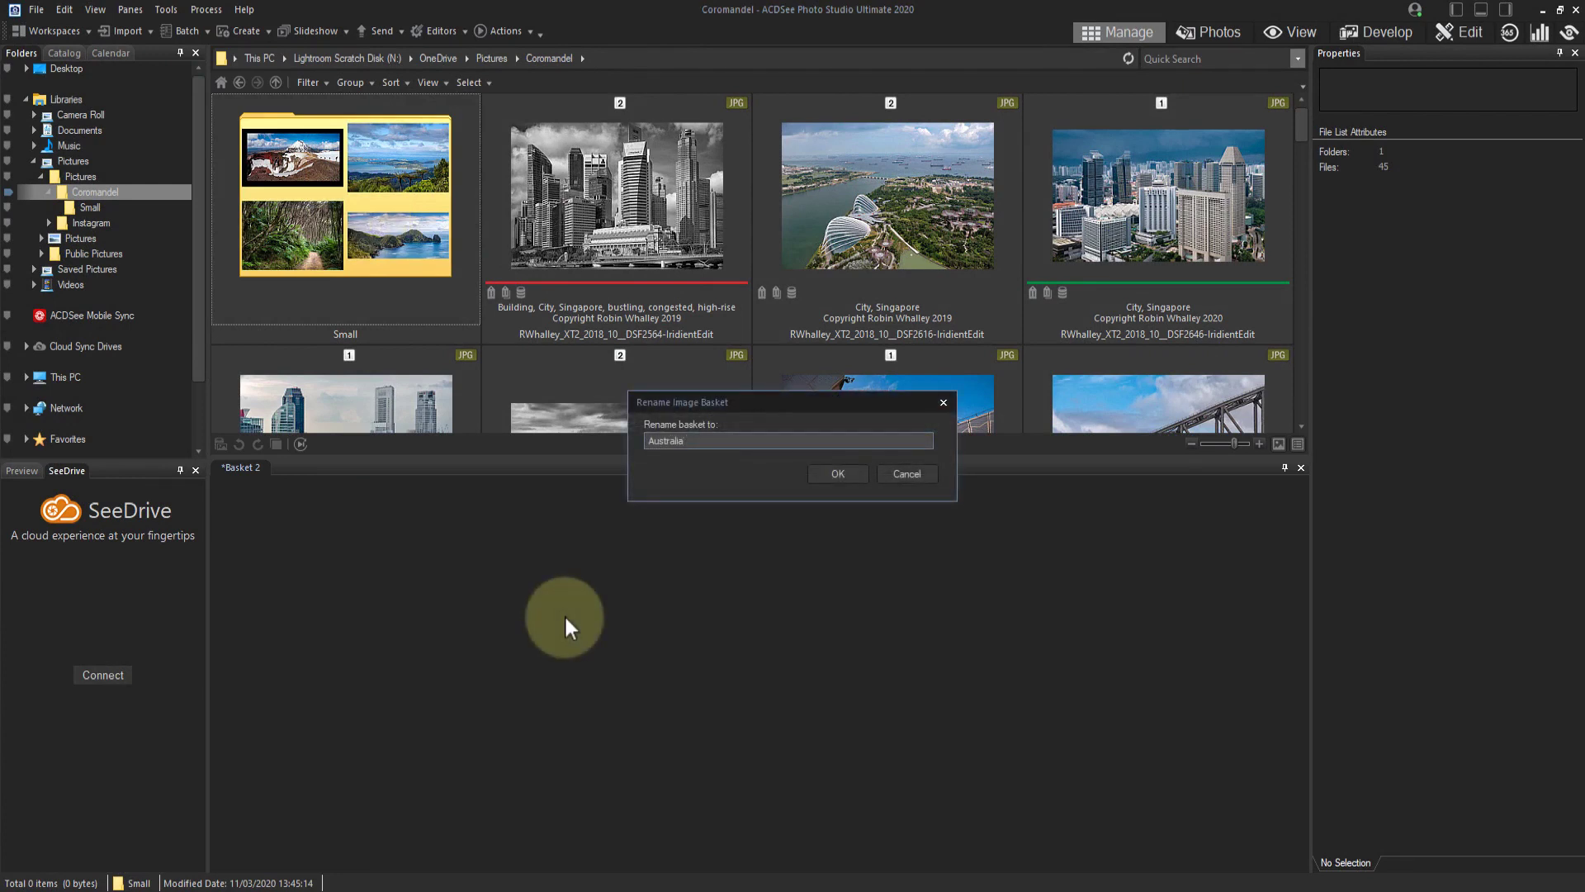
pyautogui.press('Return')
pyautogui.moveTo(564, 466); pyautogui.dragTo(772, 644)
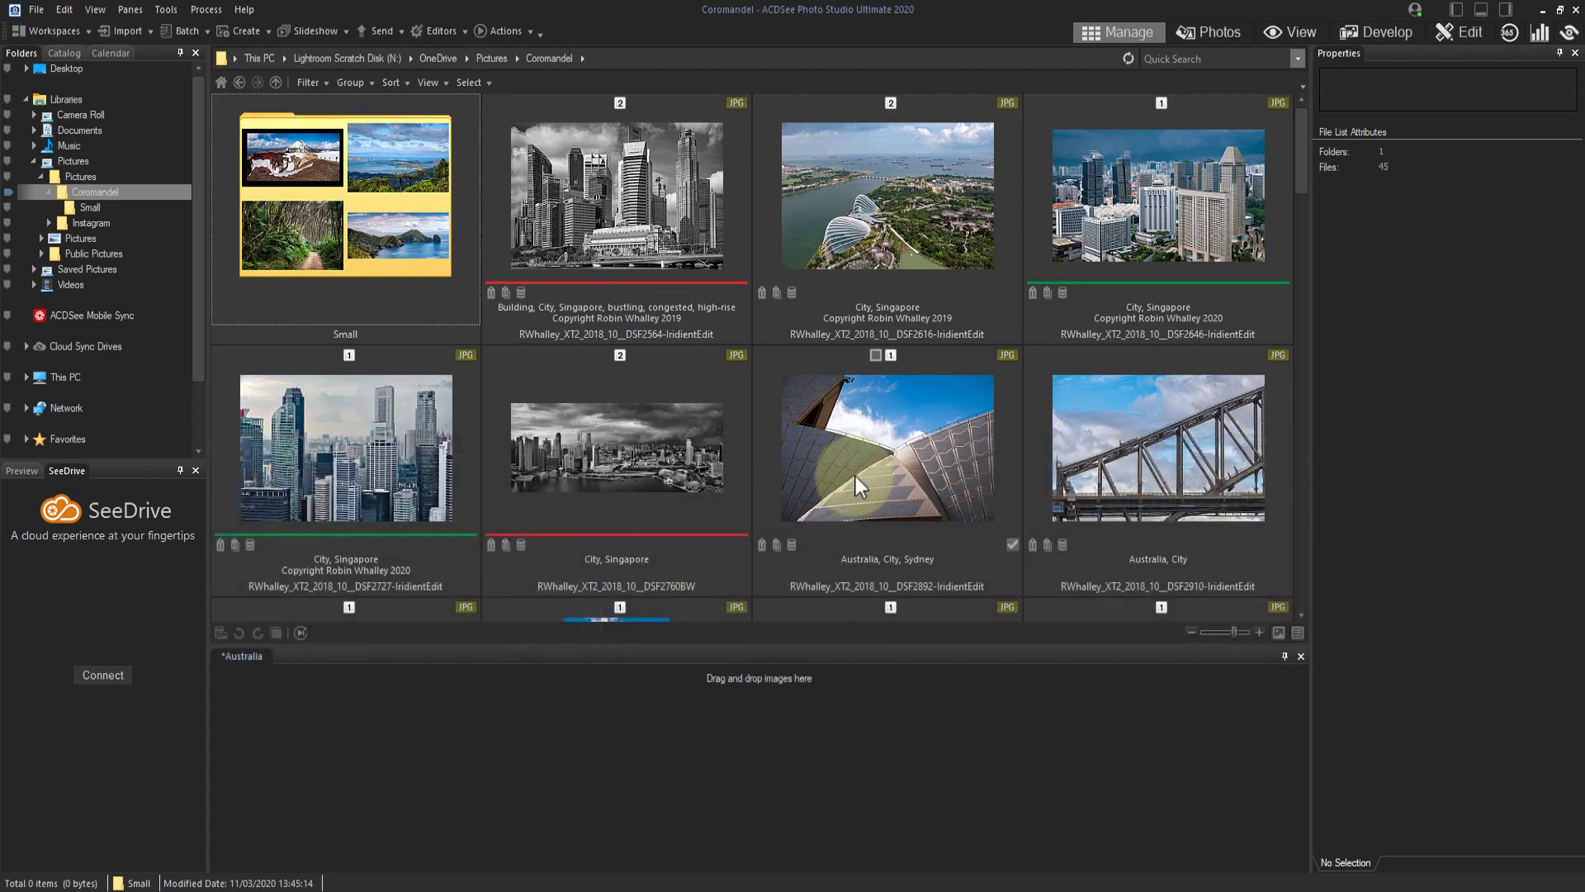
pyautogui.scroll(-1, 856, 476)
# Drag the Coromandel Opera House, bridge and koala photos into the Australia basket.
pyautogui.click(903, 207)
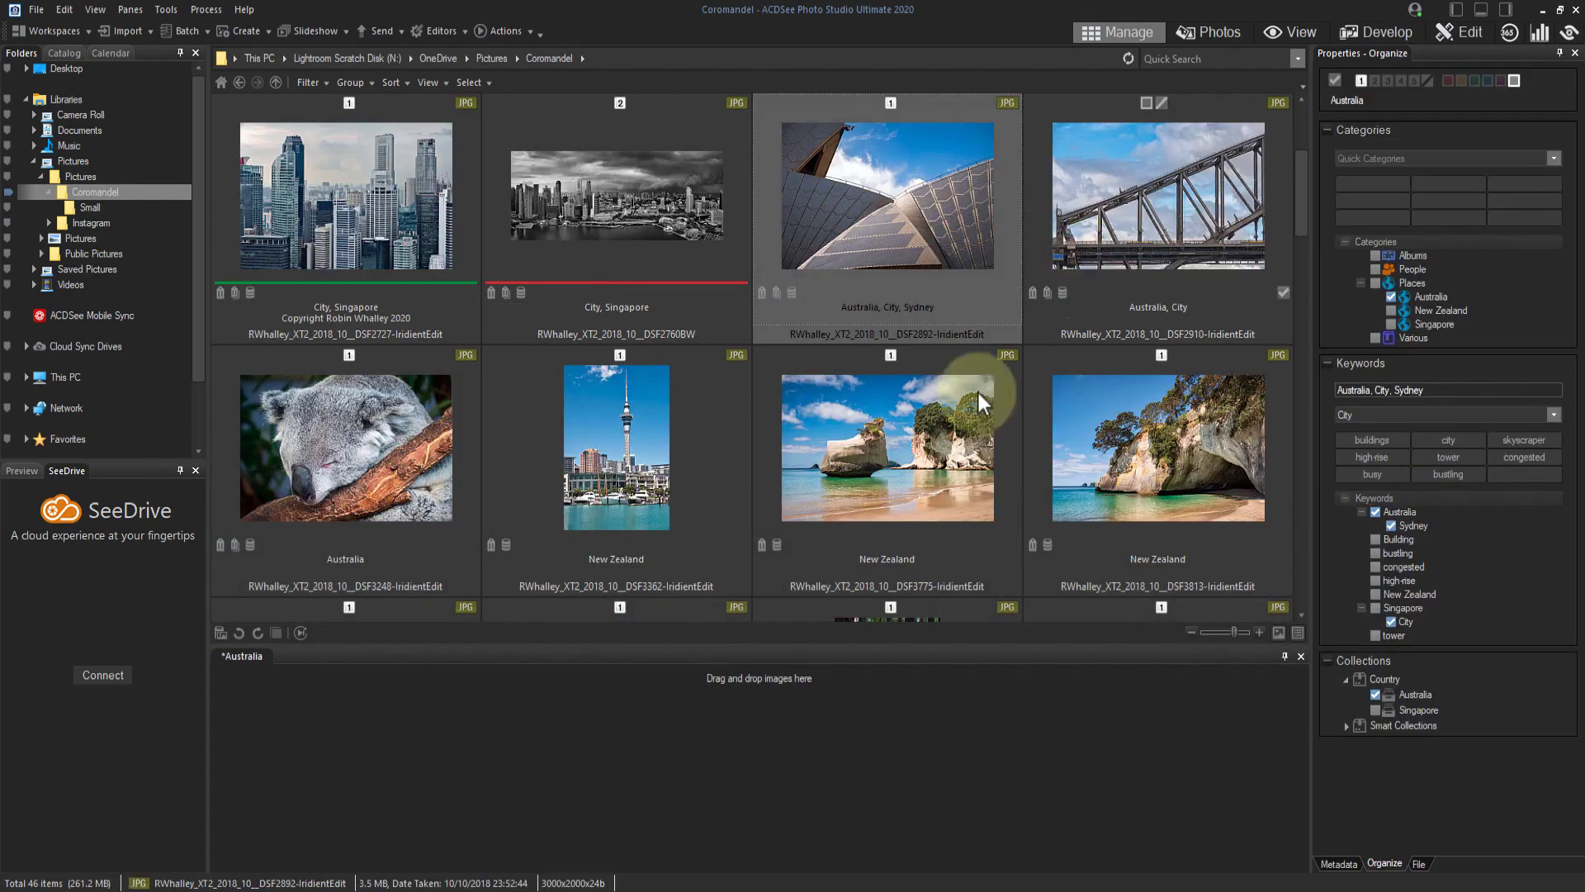
pyautogui.keyDown('shift'); pyautogui.click(402, 437); pyautogui.keyUp('shift')
pyautogui.moveTo(403, 436); pyautogui.dragTo(357, 737)
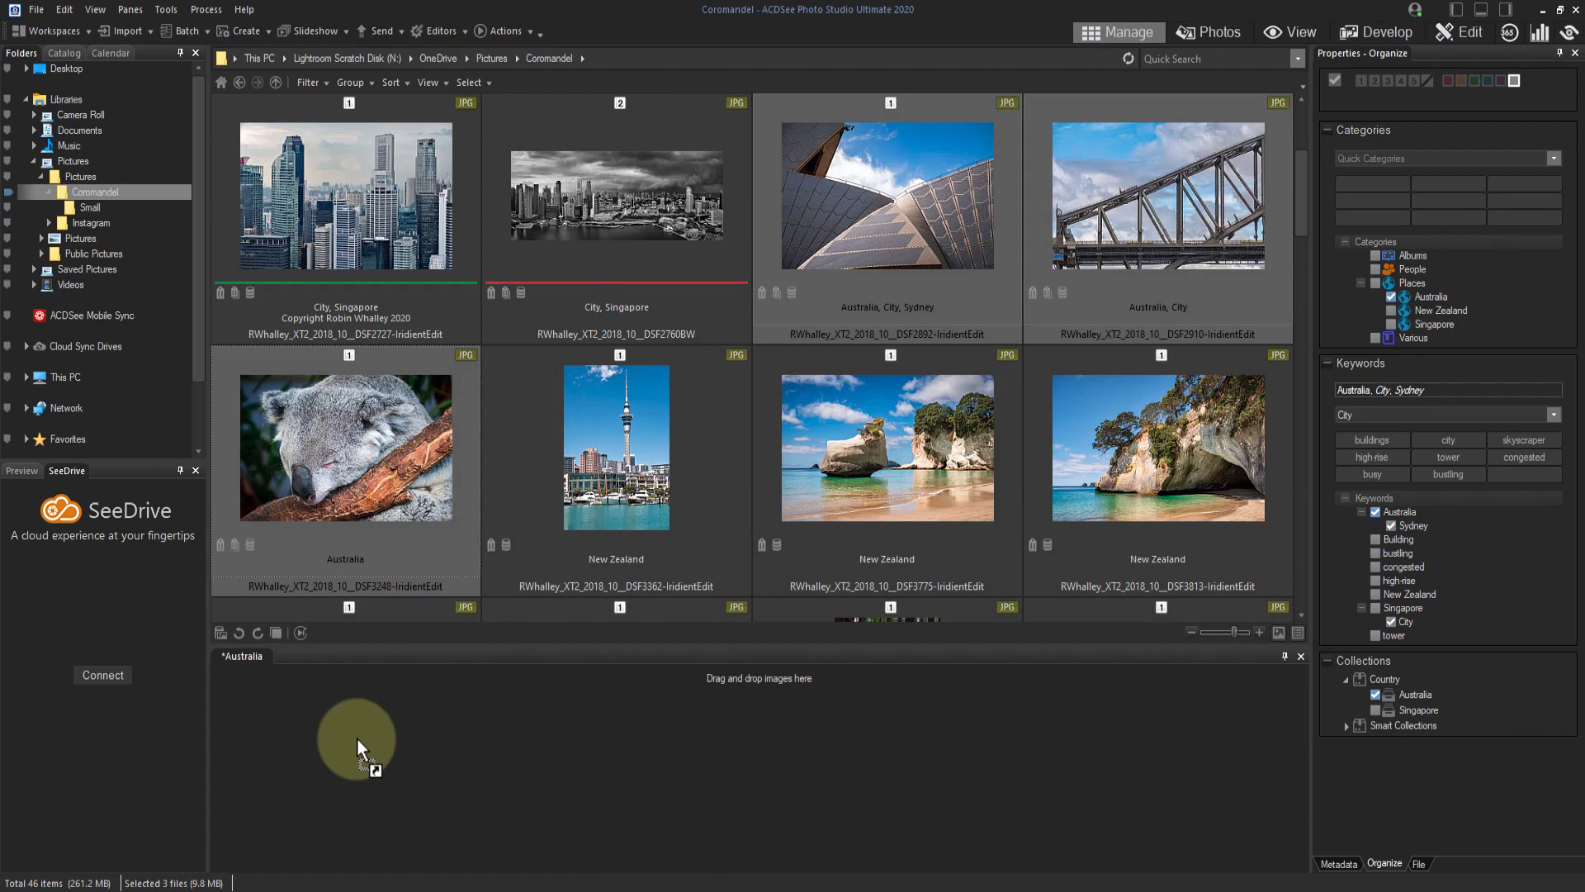
pyautogui.click(620, 731)
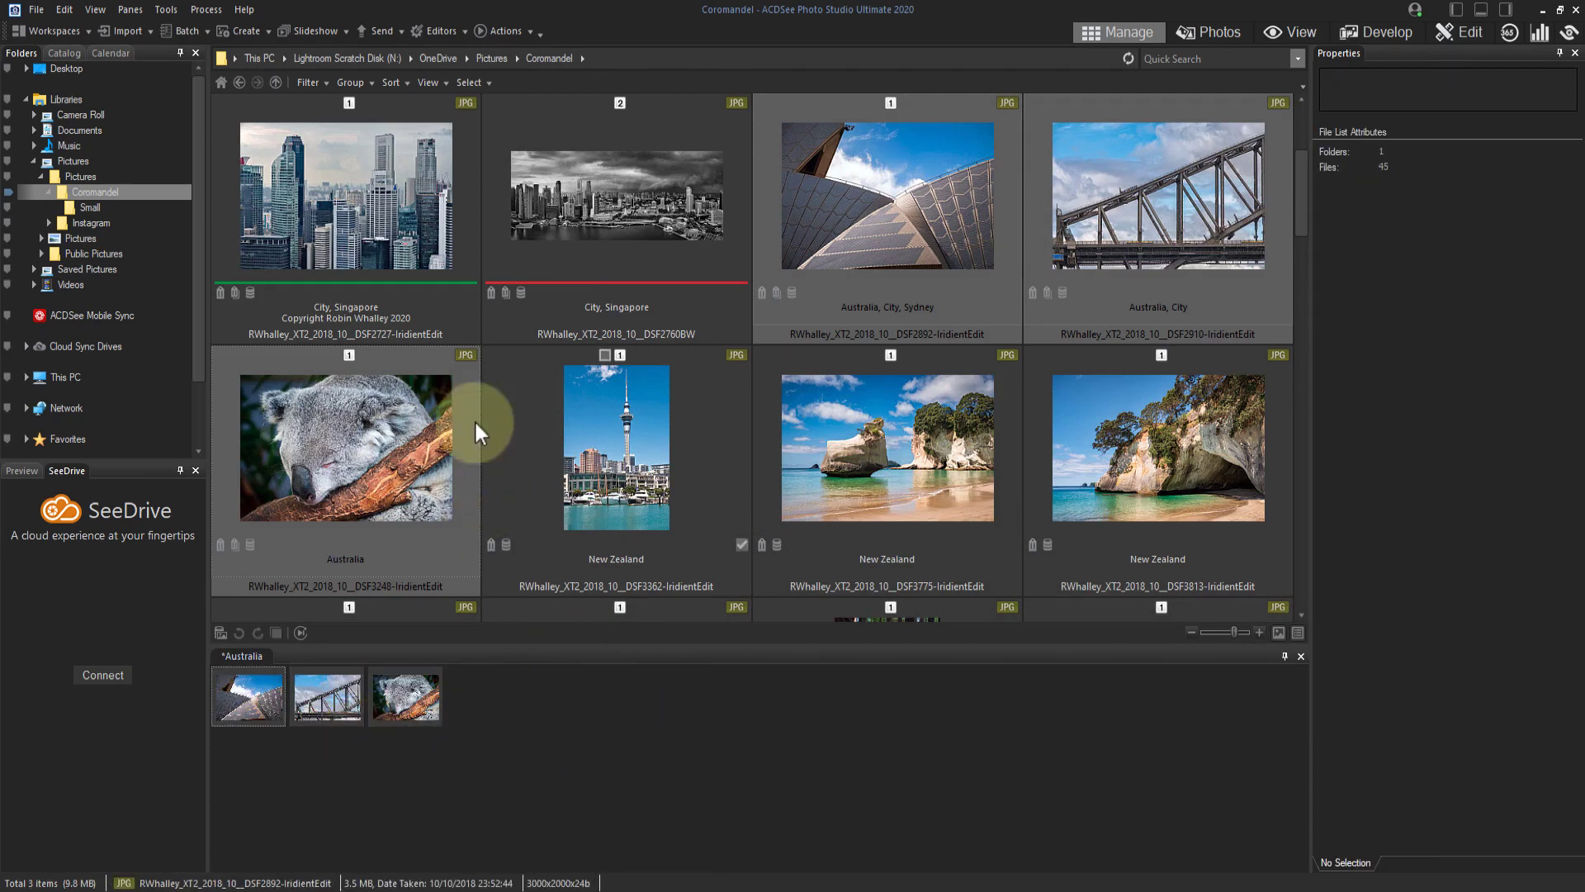
# Add the Small folder's Opera House, bridge and koala photos, then select all six.
pyautogui.click(89, 207)
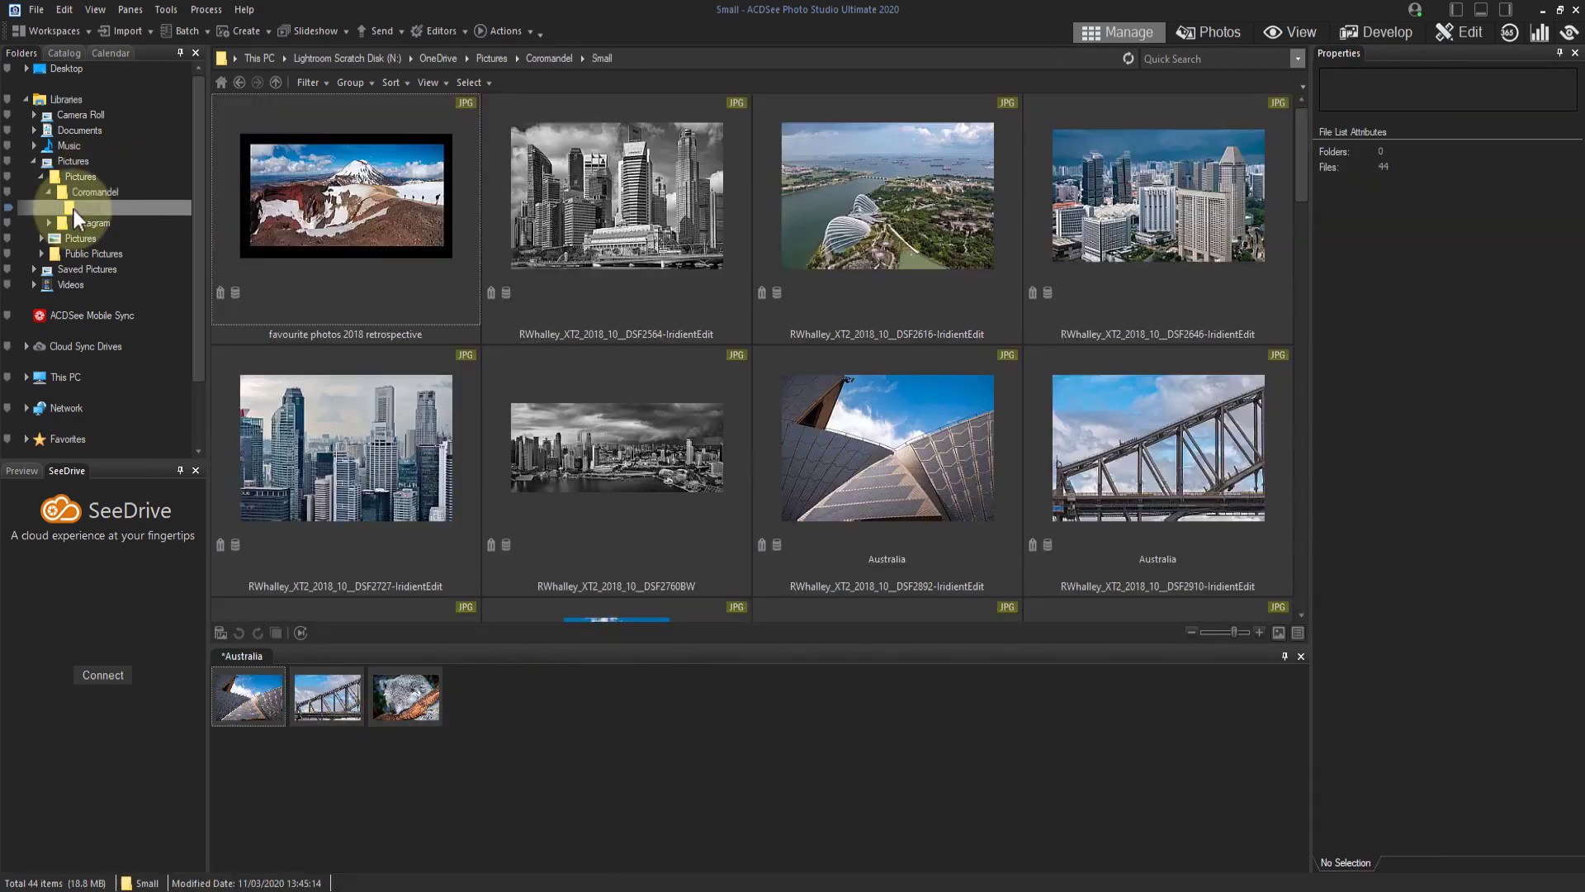
pyautogui.click(933, 420)
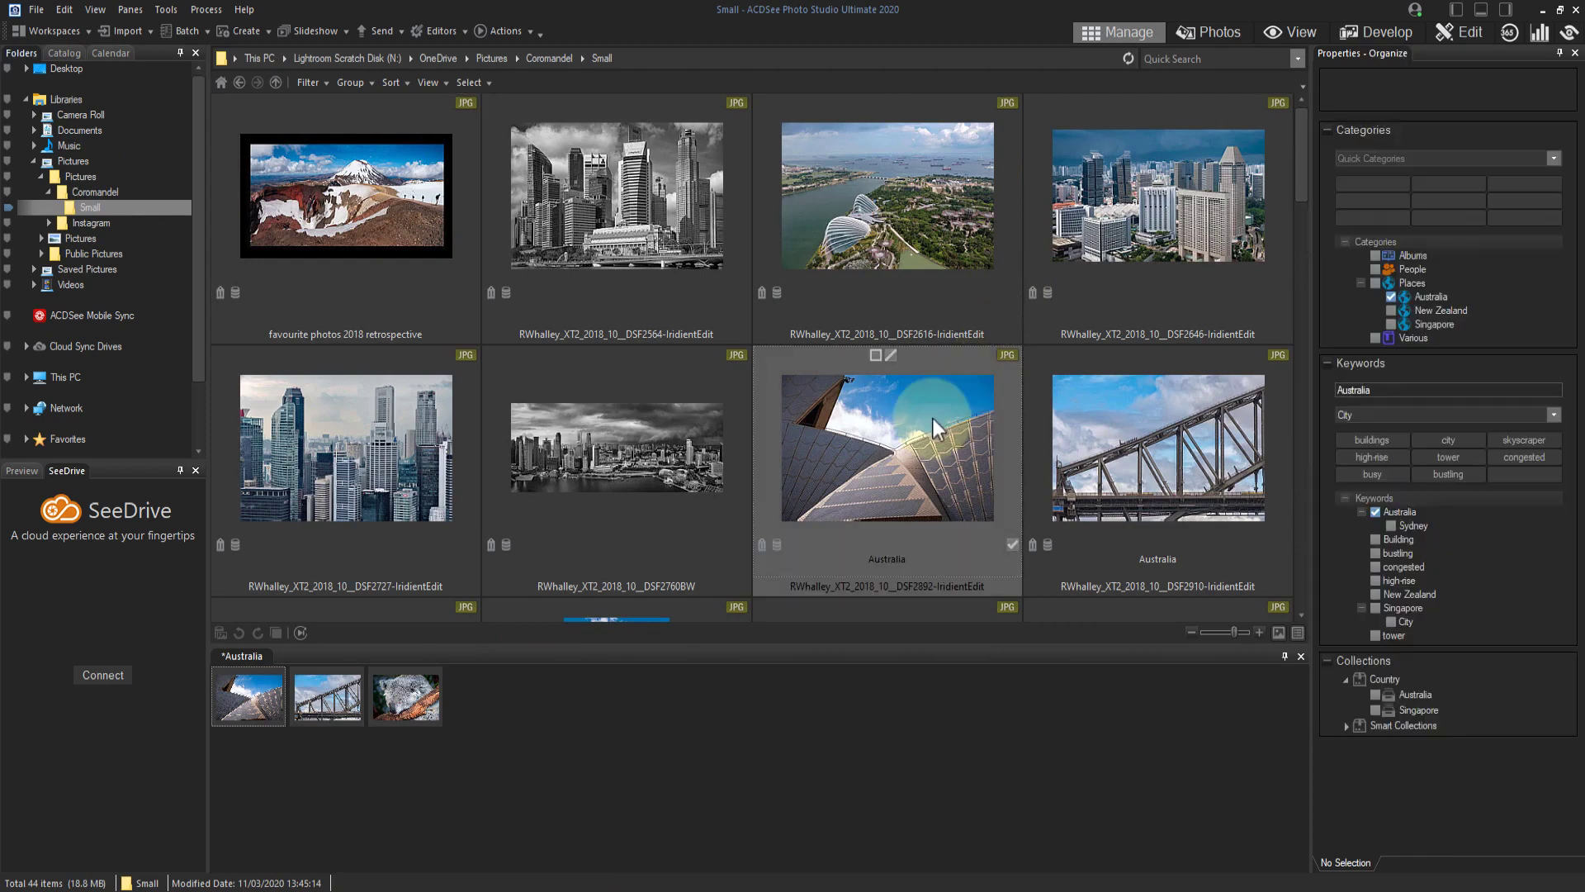
pyautogui.scroll(-1, 932, 420)
pyautogui.keyDown('ctrl'); pyautogui.click(393, 451); pyautogui.keyUp('ctrl')
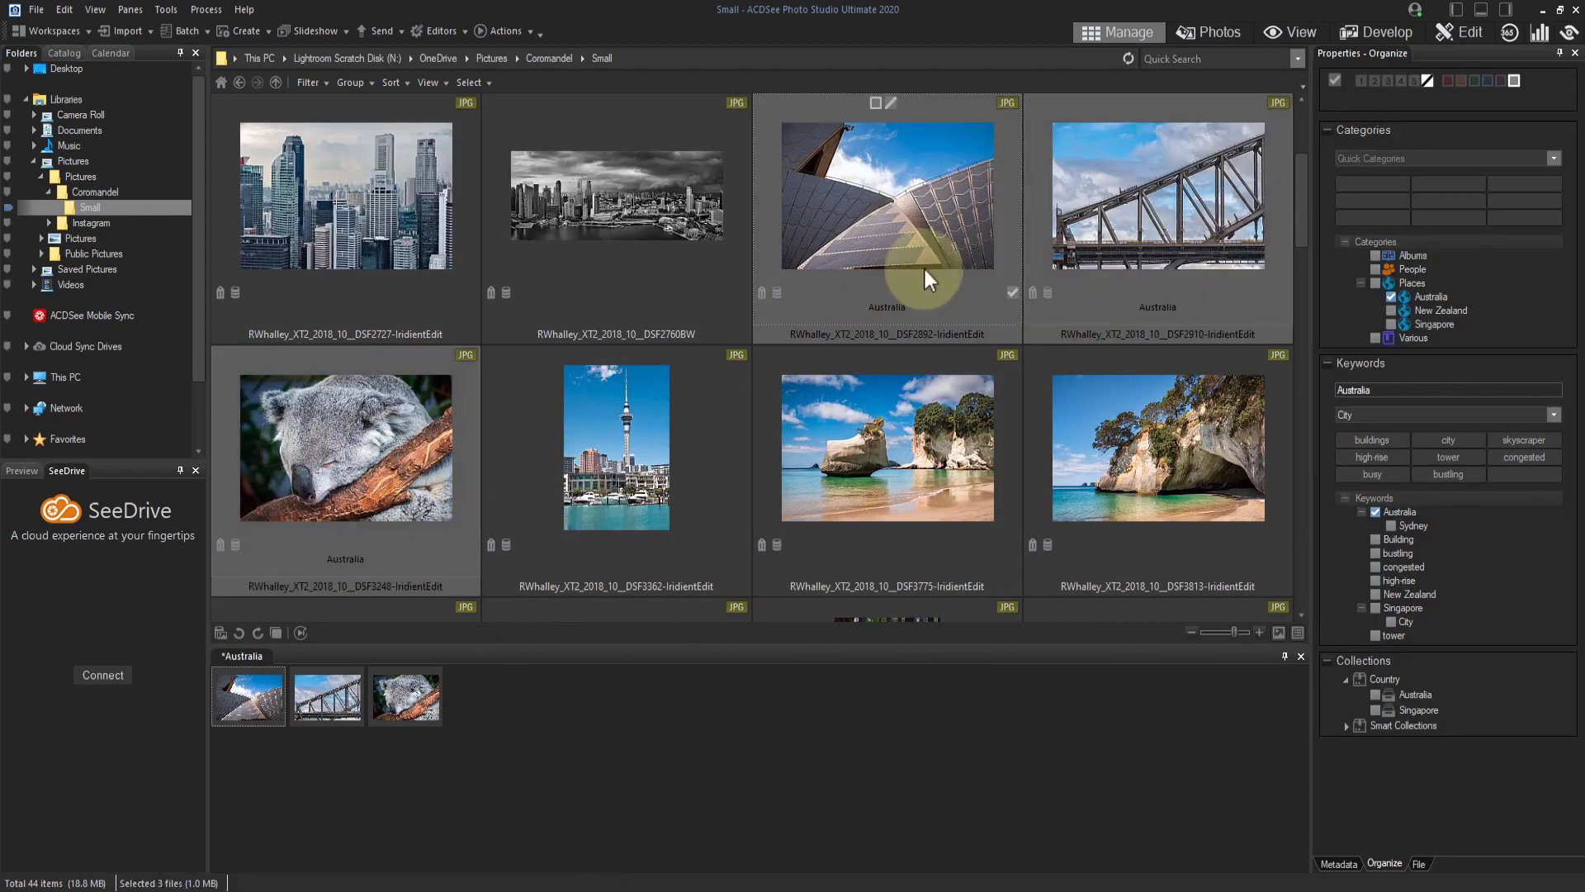
pyautogui.moveTo(939, 273); pyautogui.dragTo(613, 732)
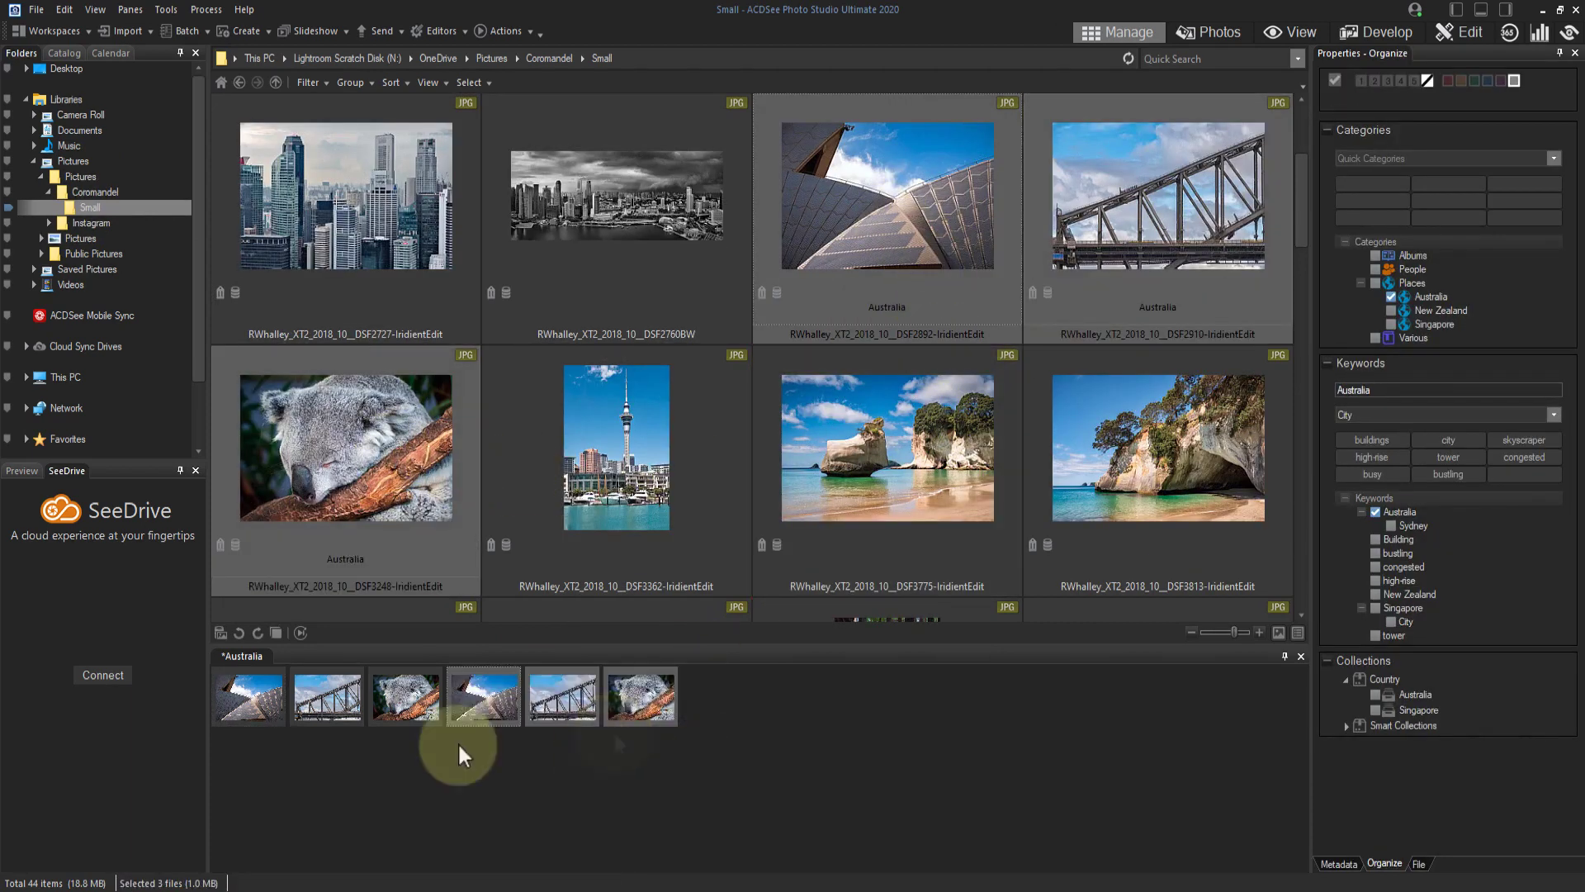
pyautogui.click(253, 693)
pyautogui.keyDown('shift'); pyautogui.click(654, 710); pyautogui.keyUp('shift')
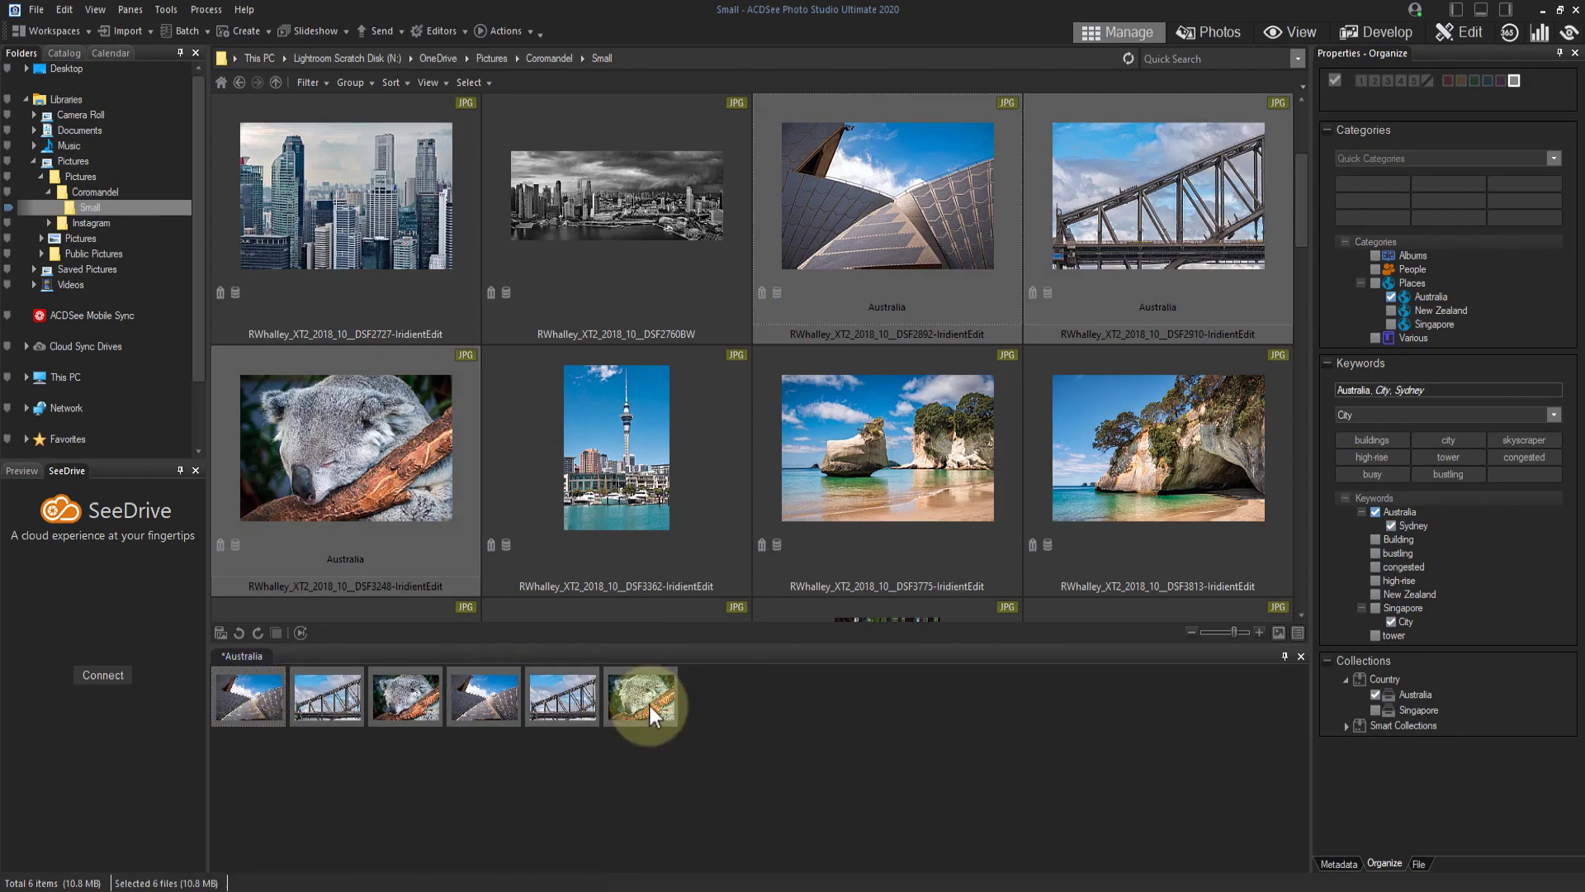
# Apply the Copyright Notice 2019 metadata preset to the six basket photos.
pyautogui.click(1339, 863)
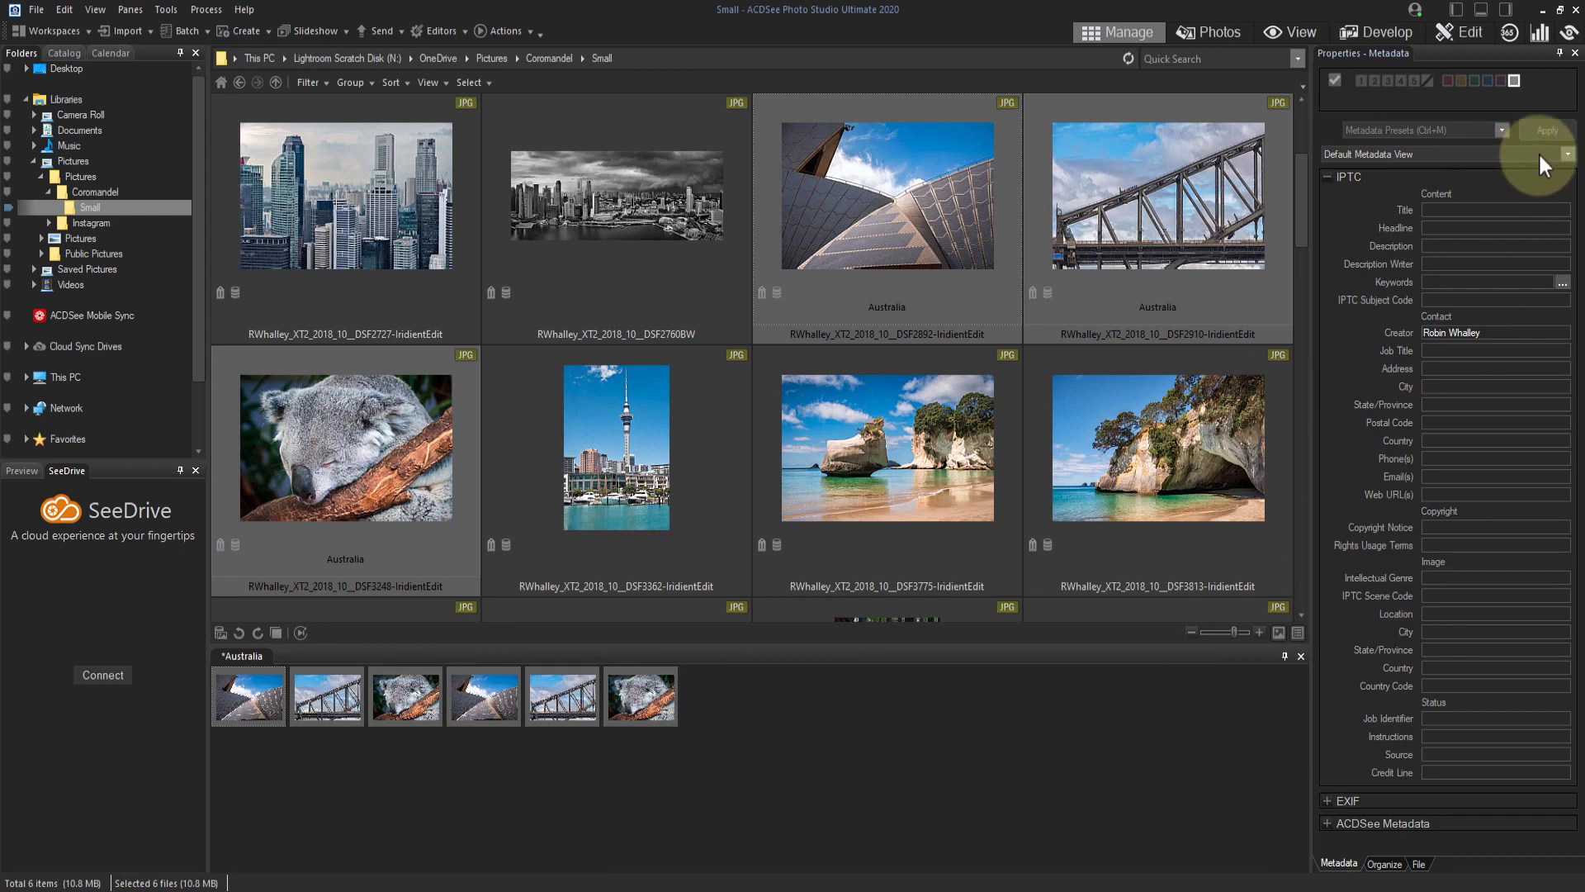
pyautogui.click(1503, 128)
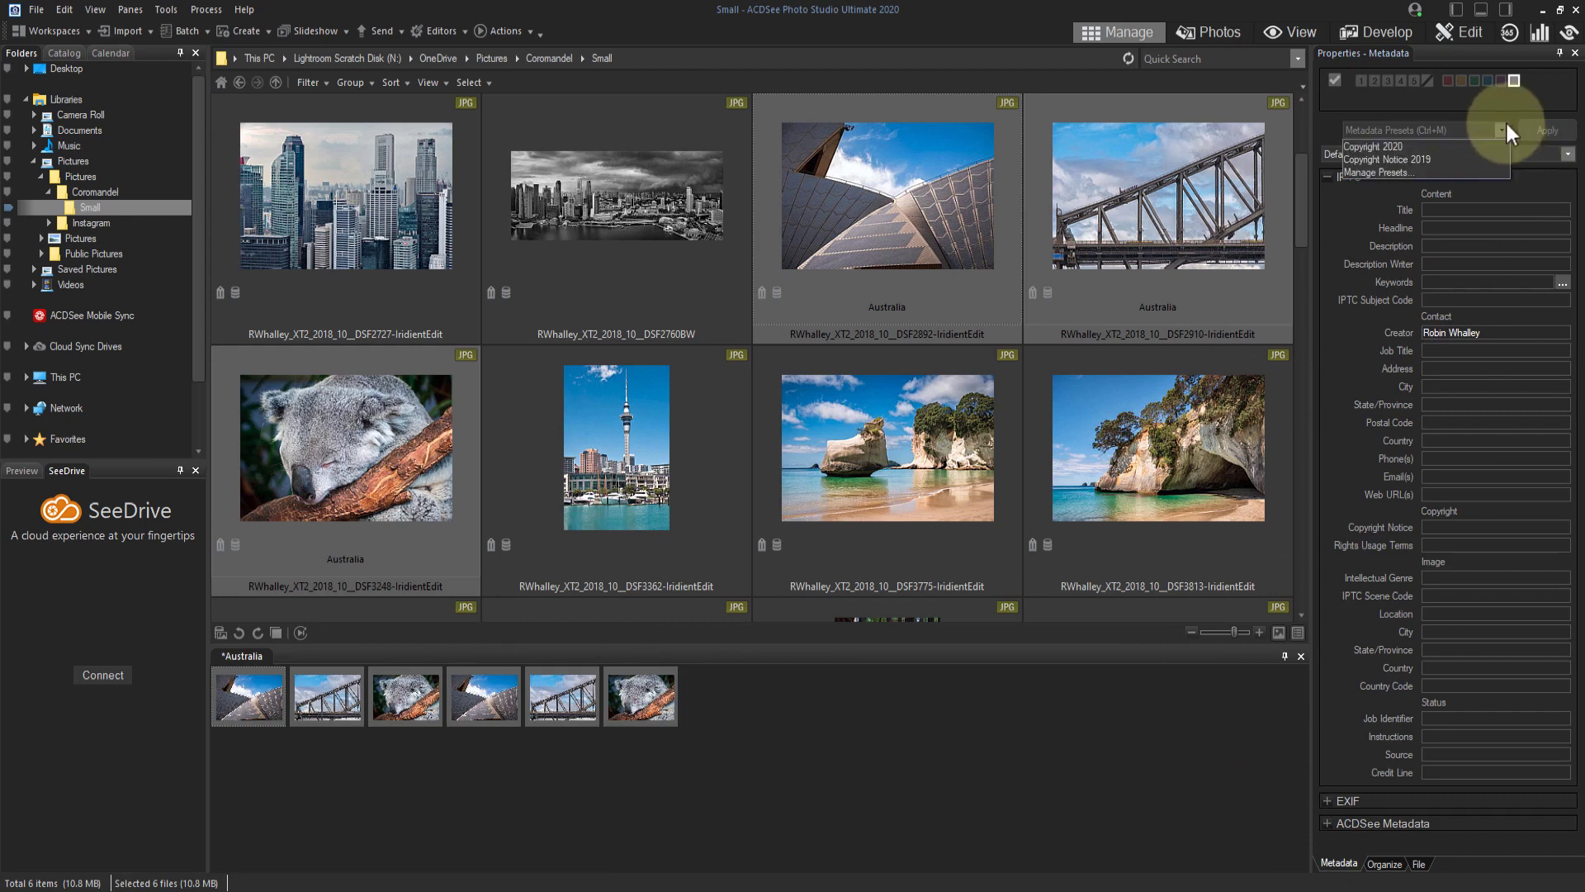
pyautogui.click(1445, 149)
pyautogui.click(1546, 130)
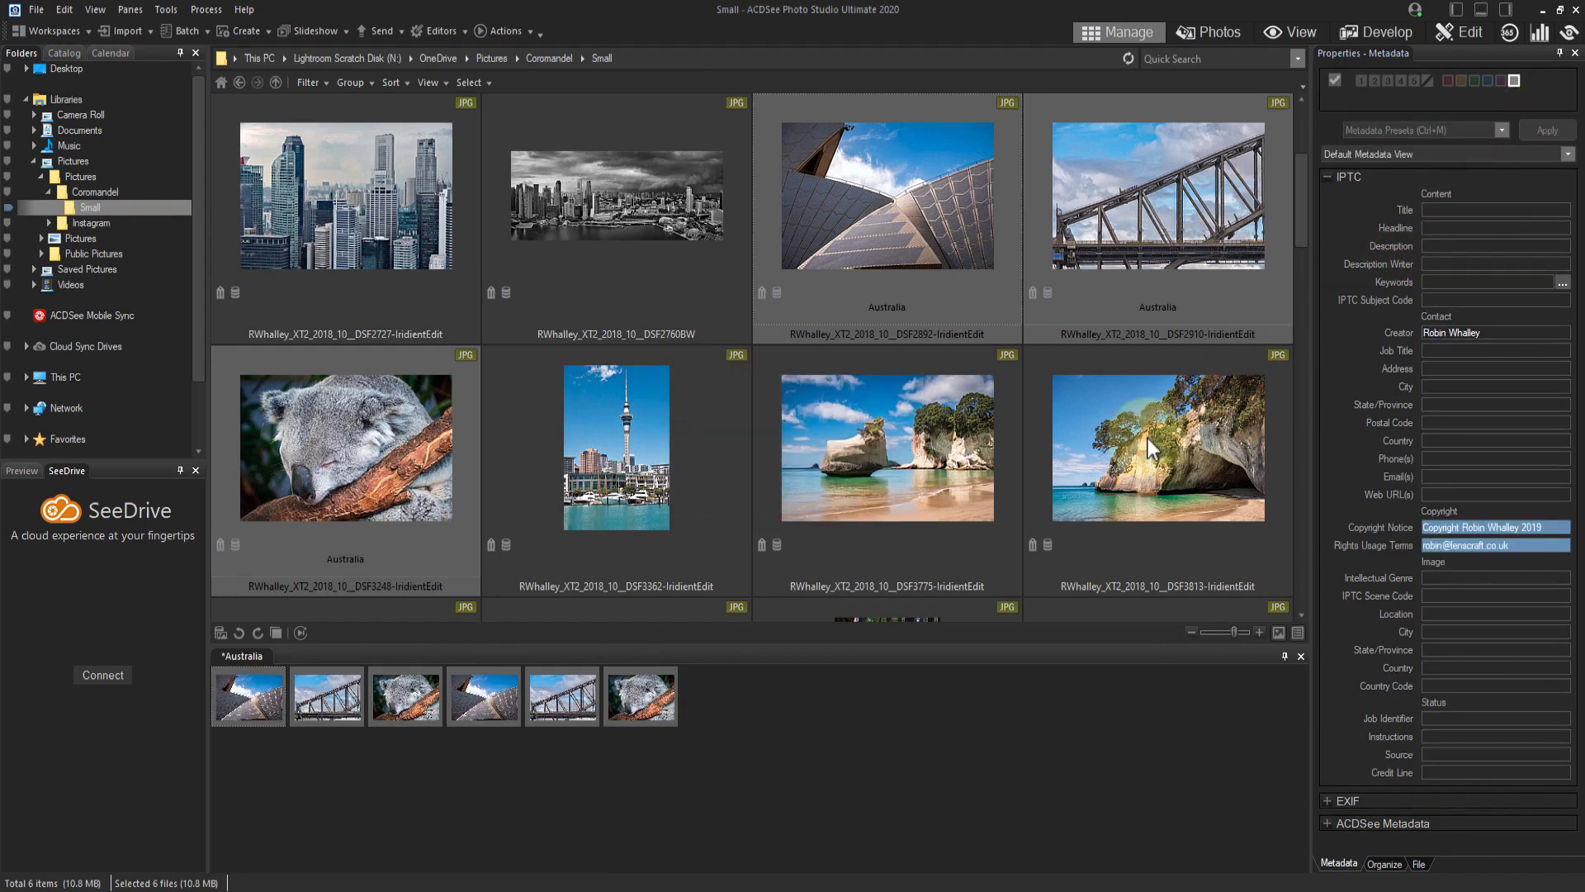
# Check the copyright notice on the Opera House, koala and bridge photos, then return to Coromandel.
pyautogui.click(488, 695)
pyautogui.click(309, 400)
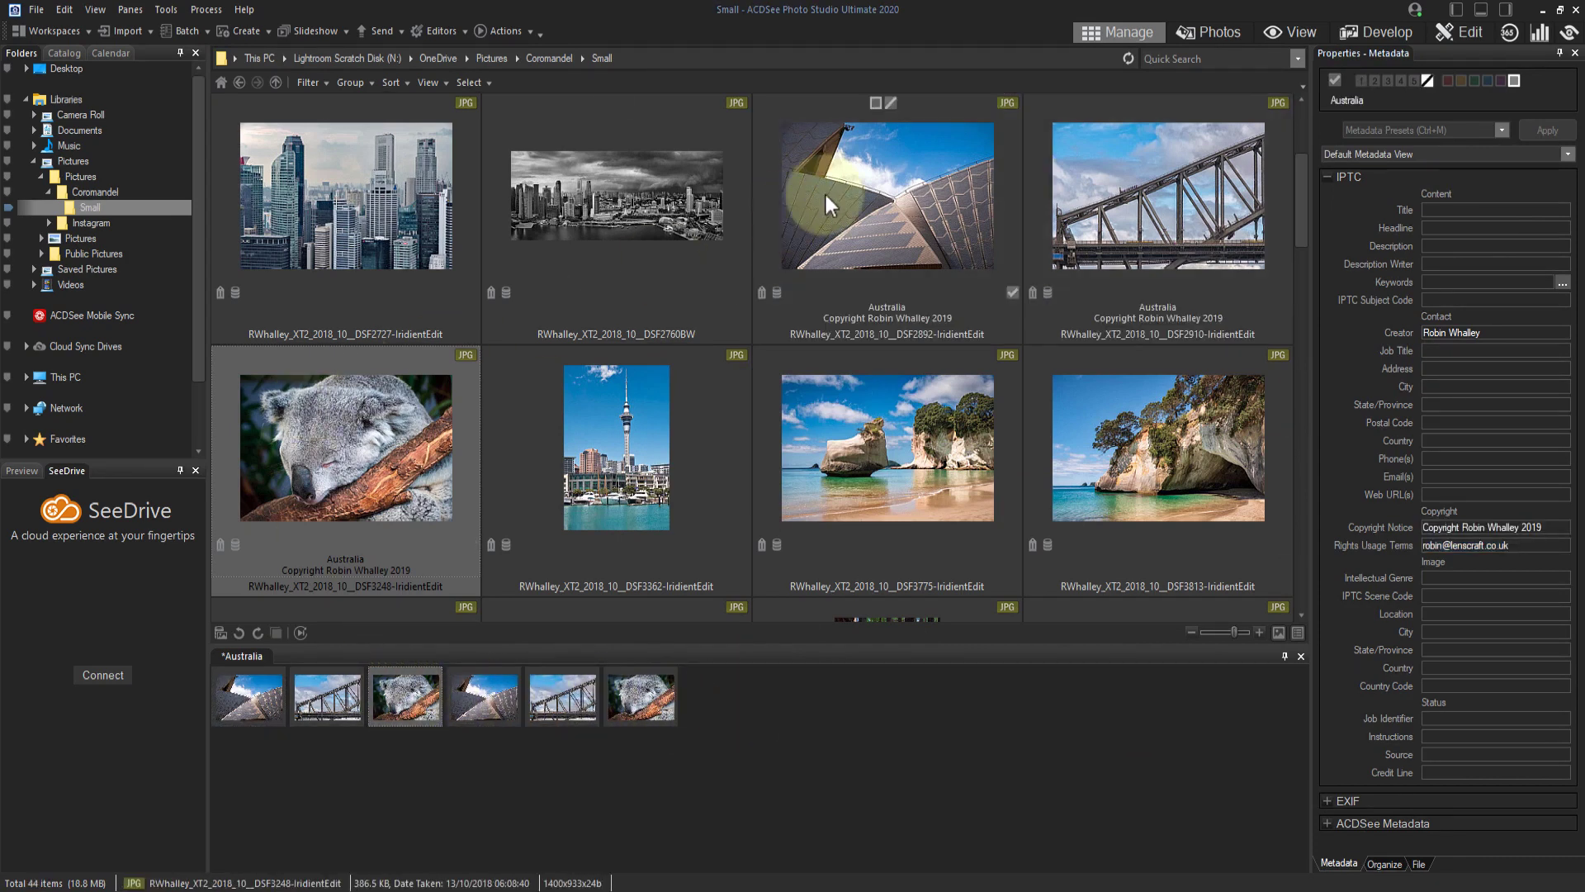
pyautogui.click(839, 183)
pyautogui.click(1164, 187)
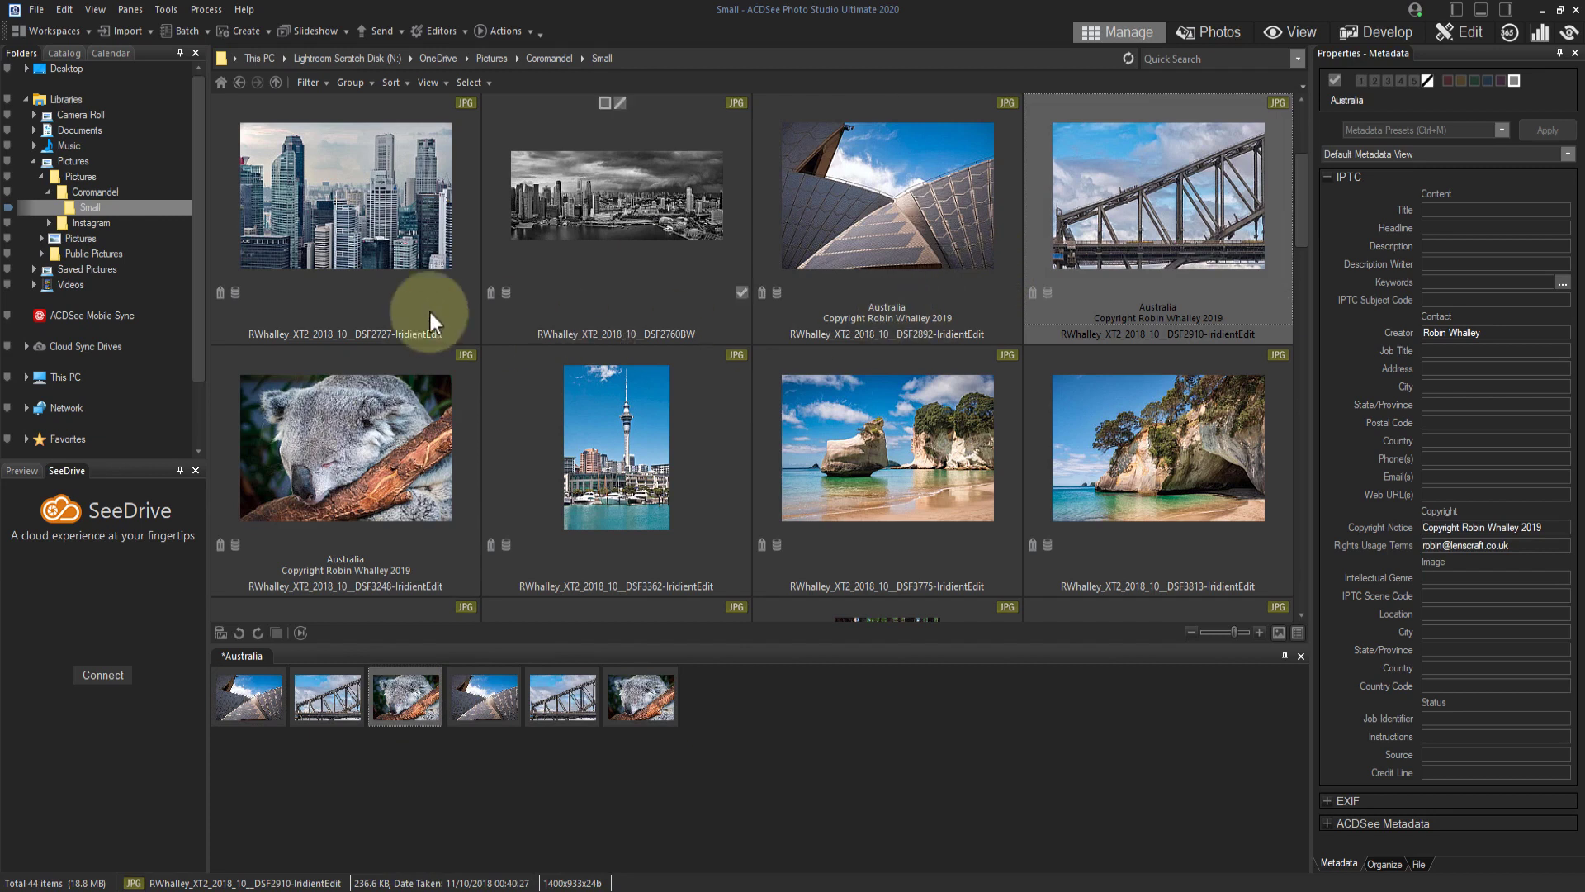
pyautogui.click(104, 192)
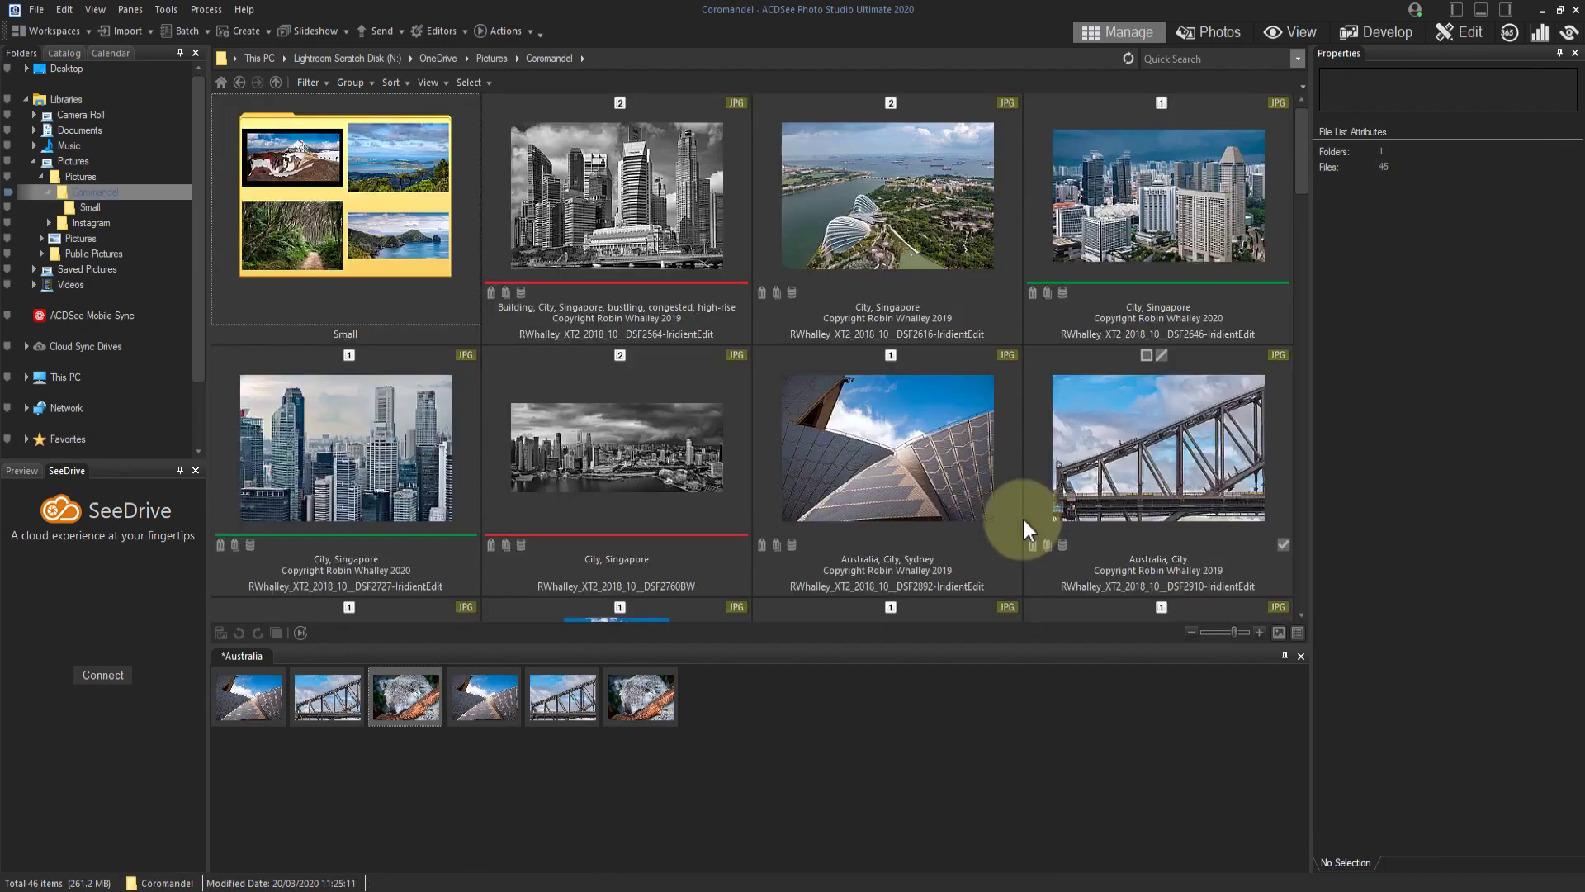